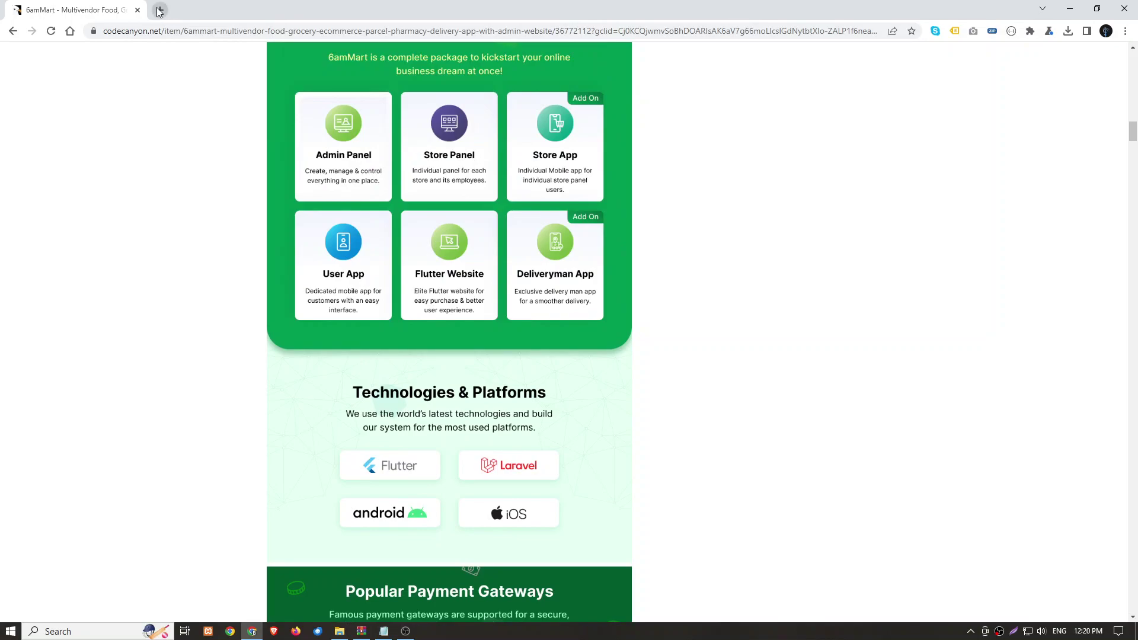
# Open the local 6amMart installer at localhost/6amrt221/ in a new browser tab.
pyautogui.click(160, 11)
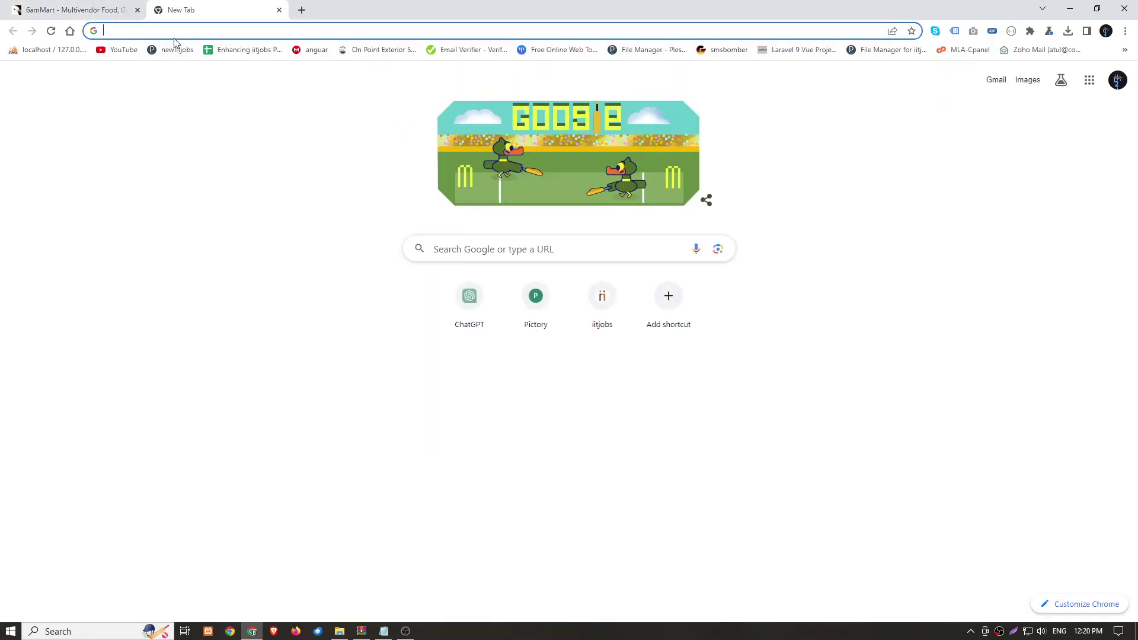
pyautogui.write('lo')
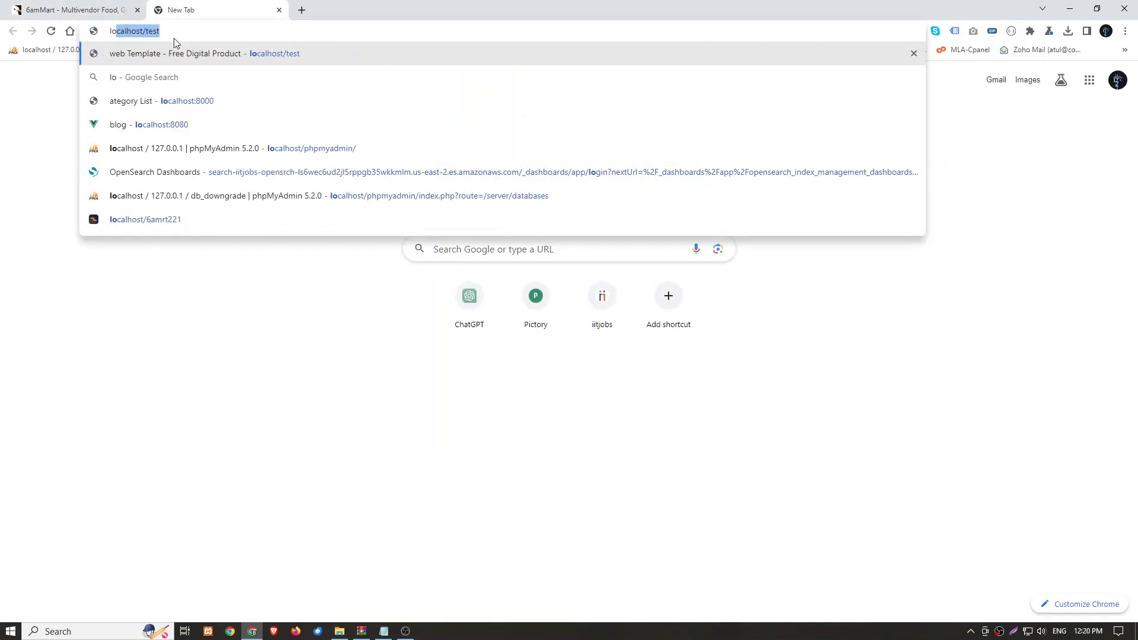
pyautogui.write('calhost/')
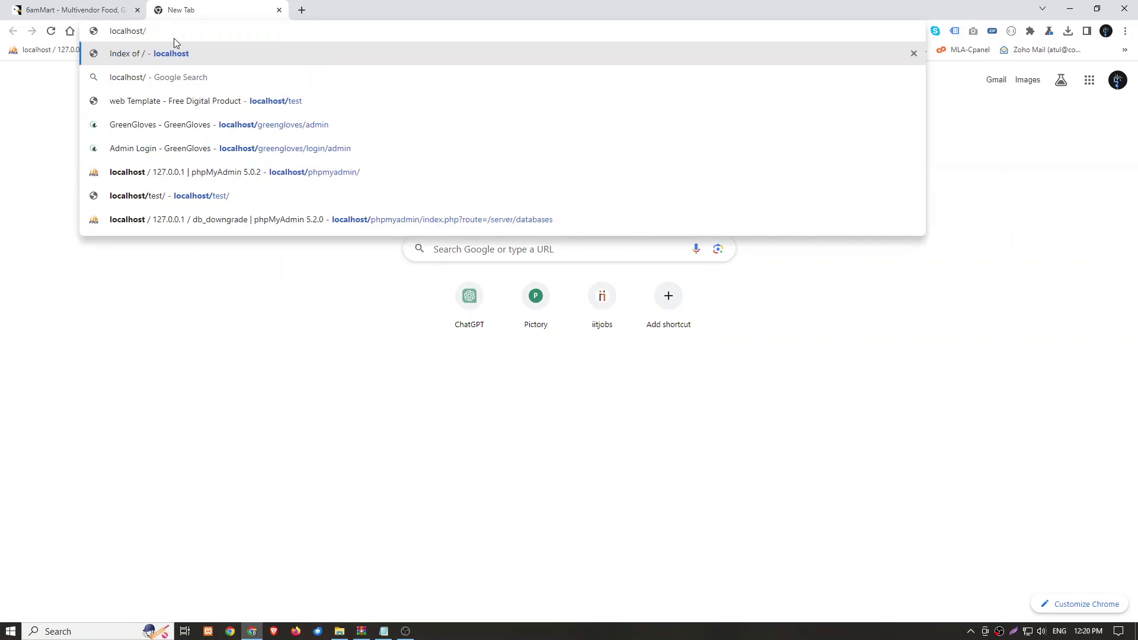
pyautogui.write('6am')
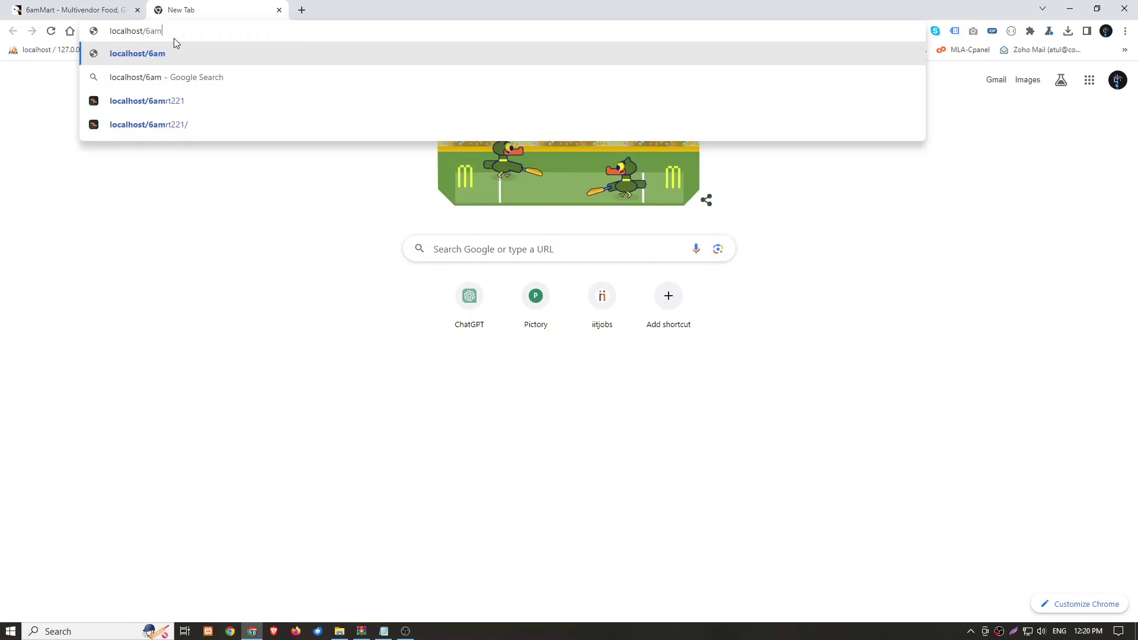
pyautogui.click(166, 126)
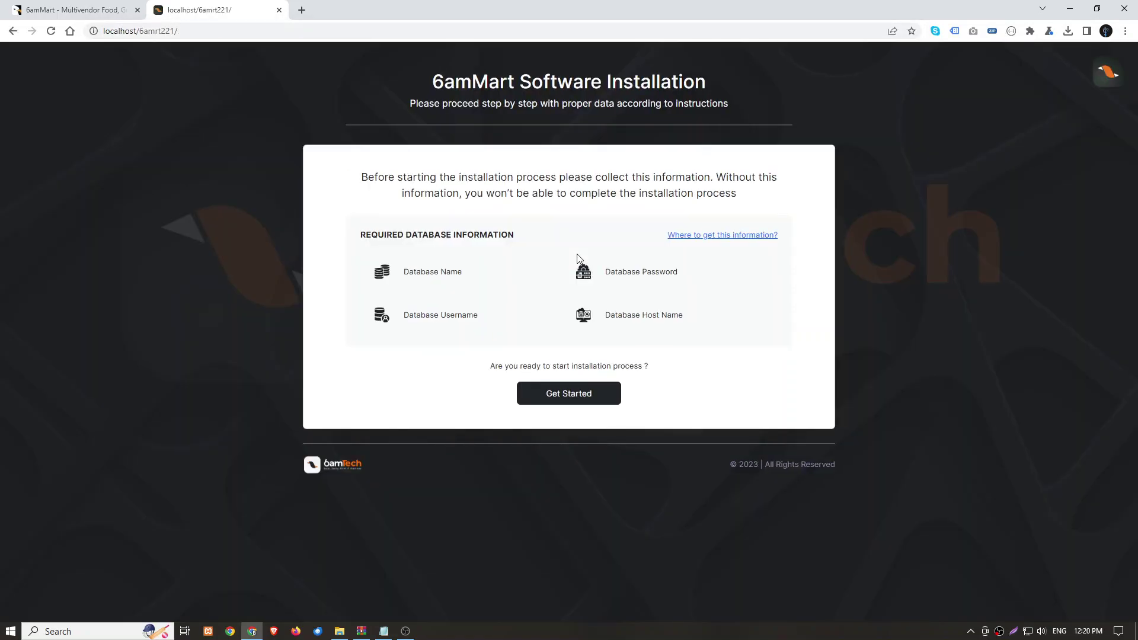
# Read the installer's introduction and the list of required database information.
pyautogui.moveTo(424, 84); pyautogui.dragTo(825, 85)
pyautogui.moveTo(419, 104); pyautogui.dragTo(827, 105)
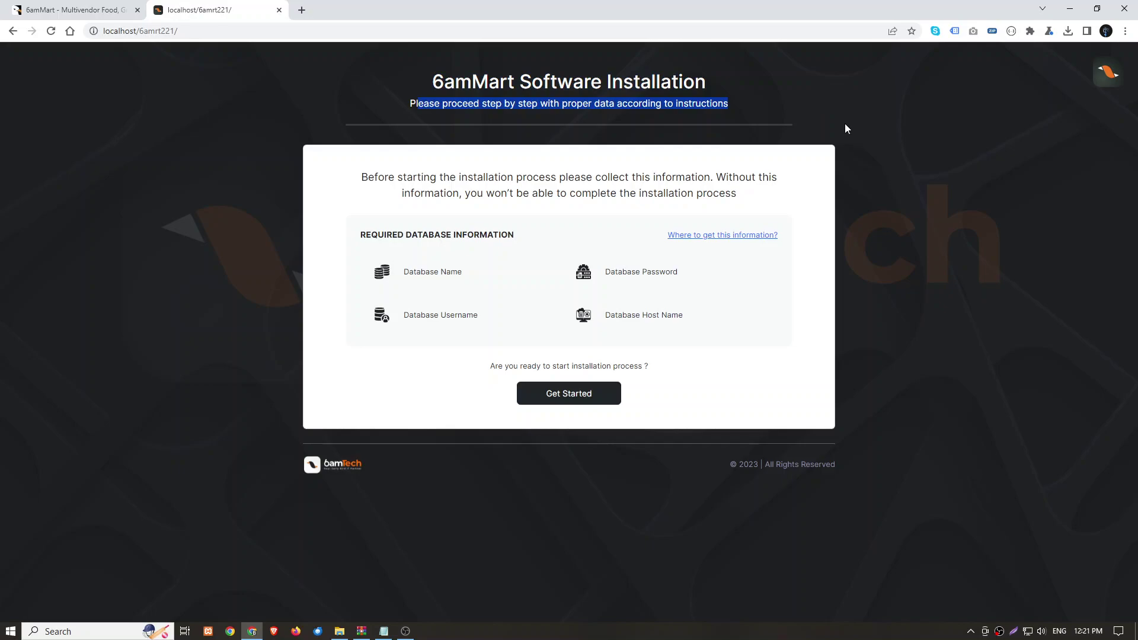
pyautogui.moveTo(366, 177); pyautogui.dragTo(845, 204)
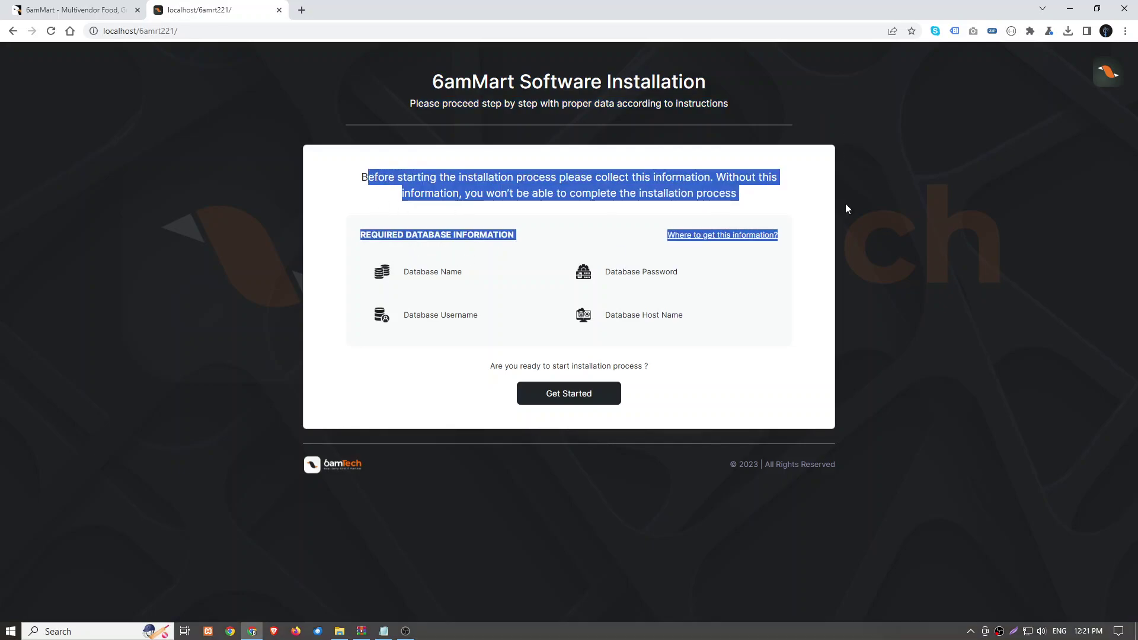
pyautogui.click(778, 439)
pyautogui.moveTo(402, 273); pyautogui.dragTo(522, 287)
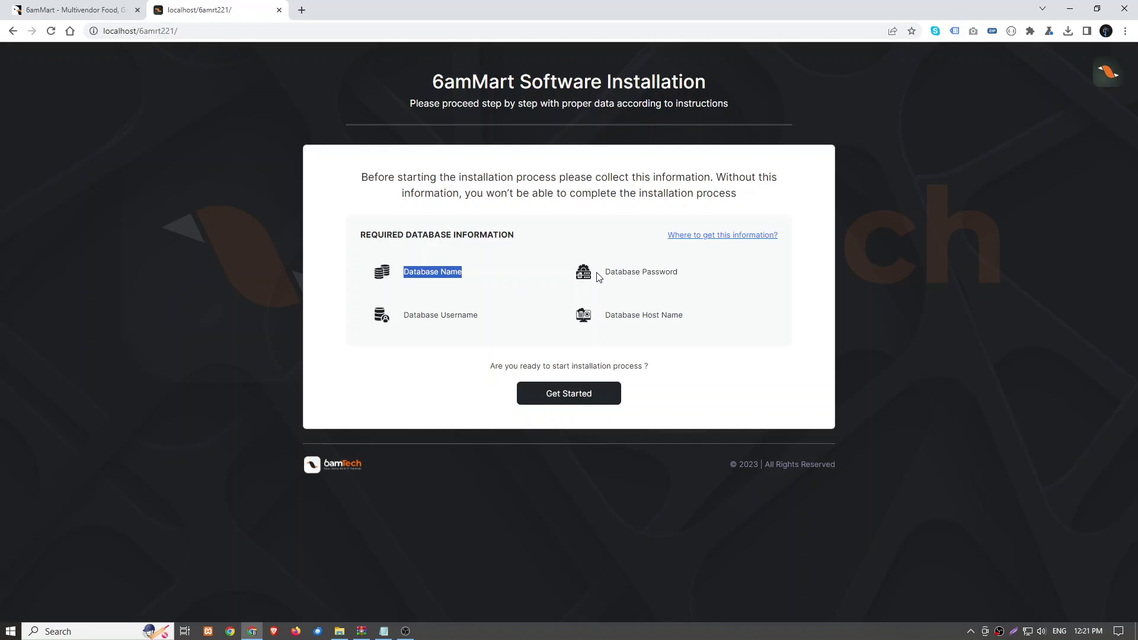
pyautogui.moveTo(597, 278); pyautogui.dragTo(799, 271)
pyautogui.moveTo(398, 325); pyautogui.dragTo(618, 313)
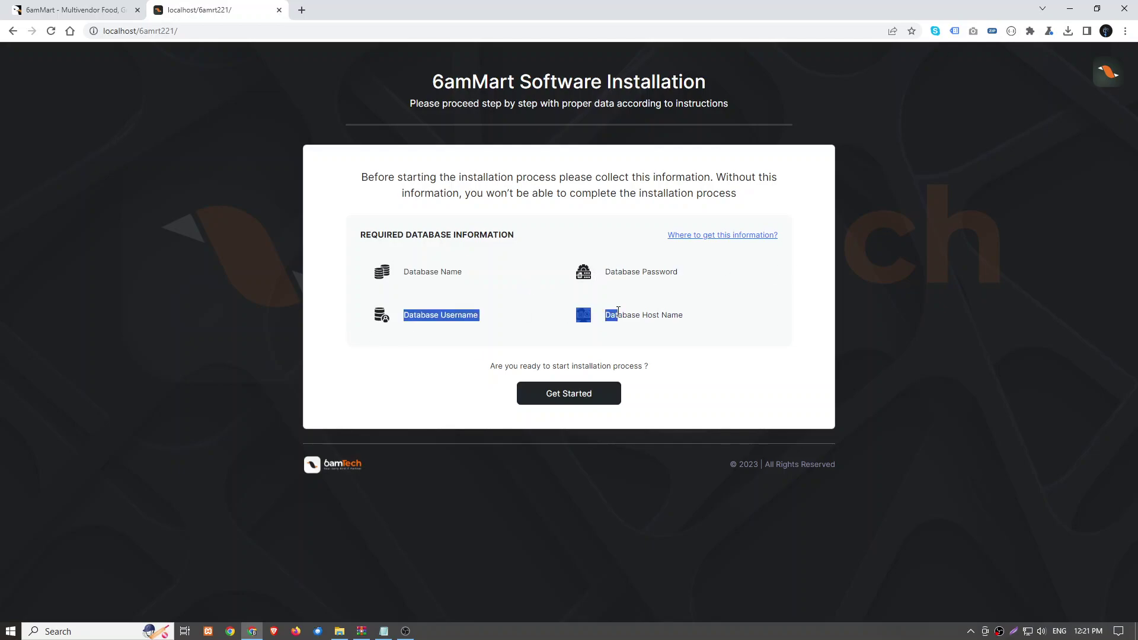
pyautogui.click(624, 312)
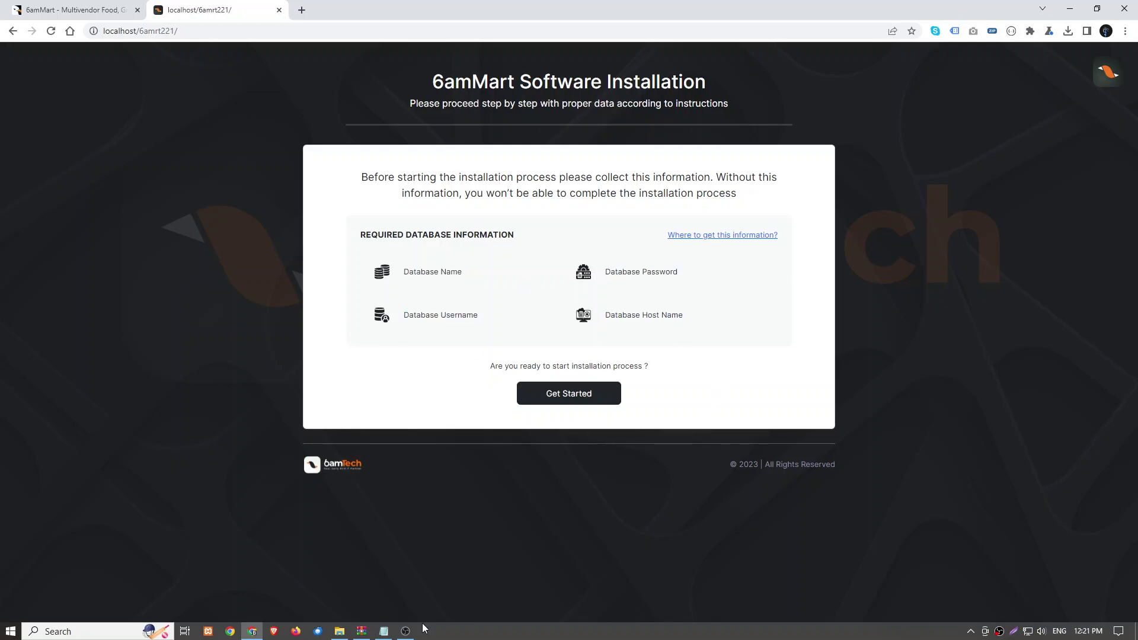
# Switch to Notepad and add the step "if the installer reflect then follow the installation instaraction" to the list.
pyautogui.moveTo(383, 631)
pyautogui.click(382, 590)
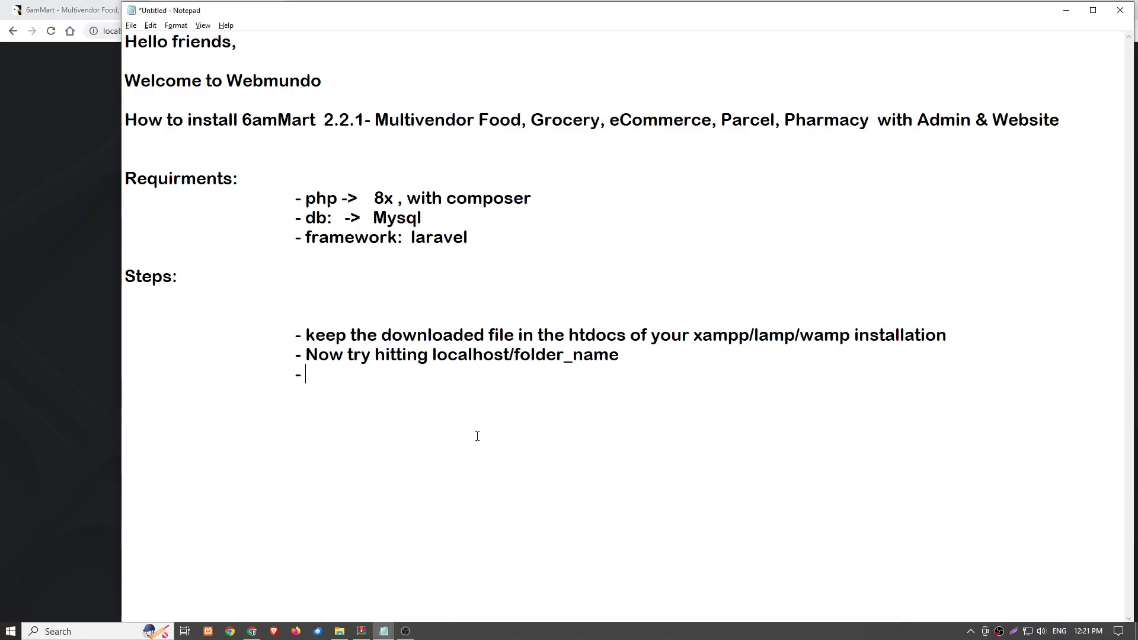
pyautogui.write('if the installe')
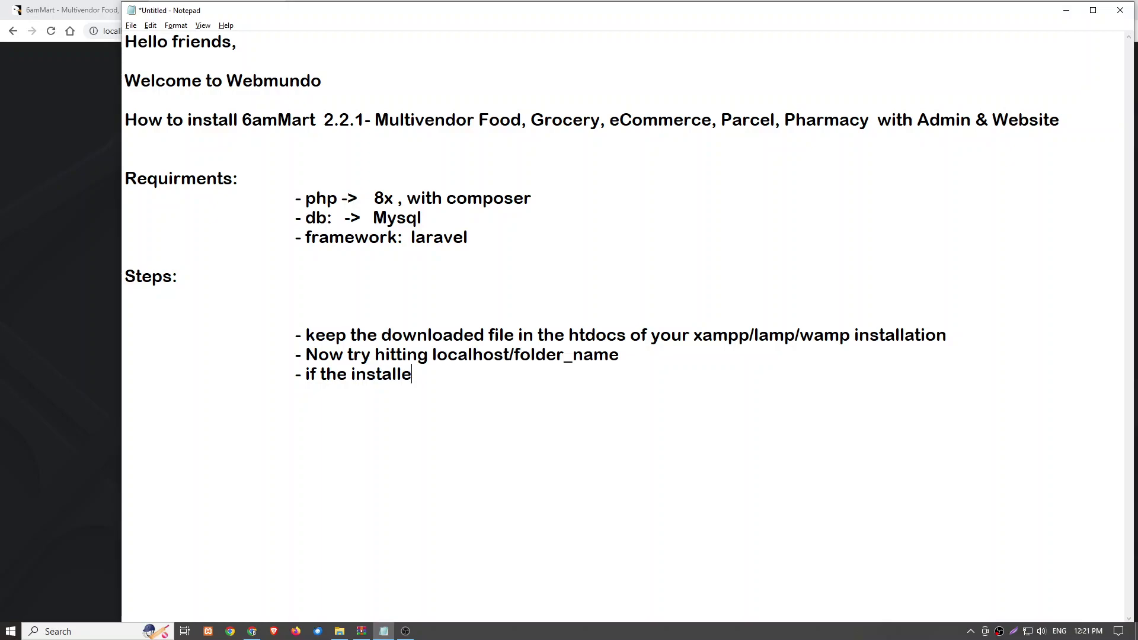
pyautogui.write('r re')
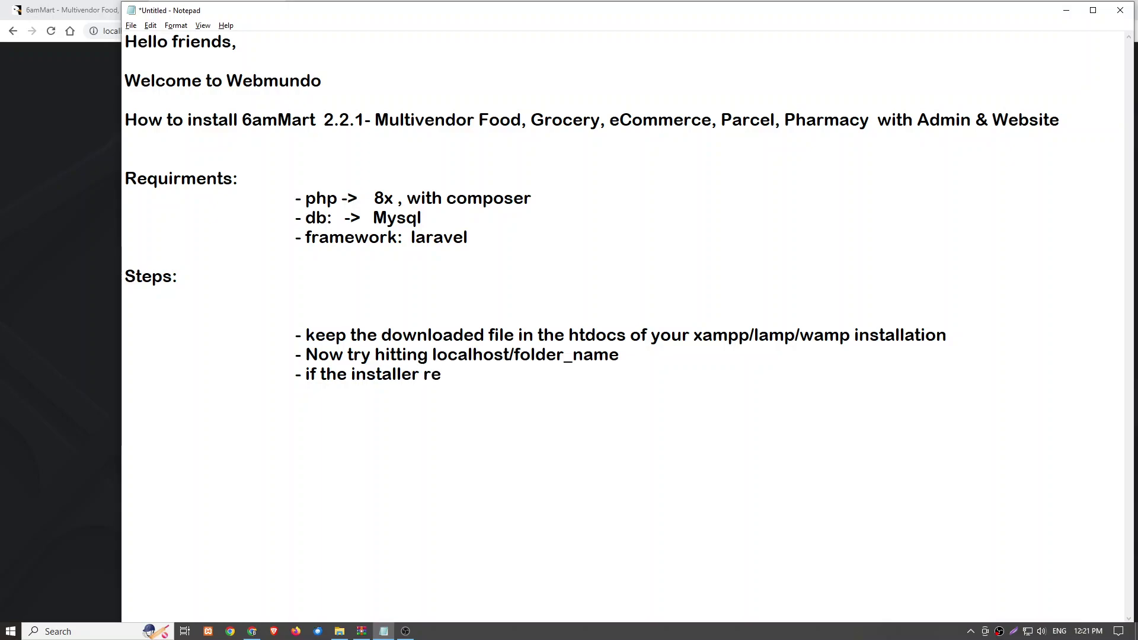
pyautogui.write('flect then')
pyautogui.press('BackSpace')
pyautogui.write('n')
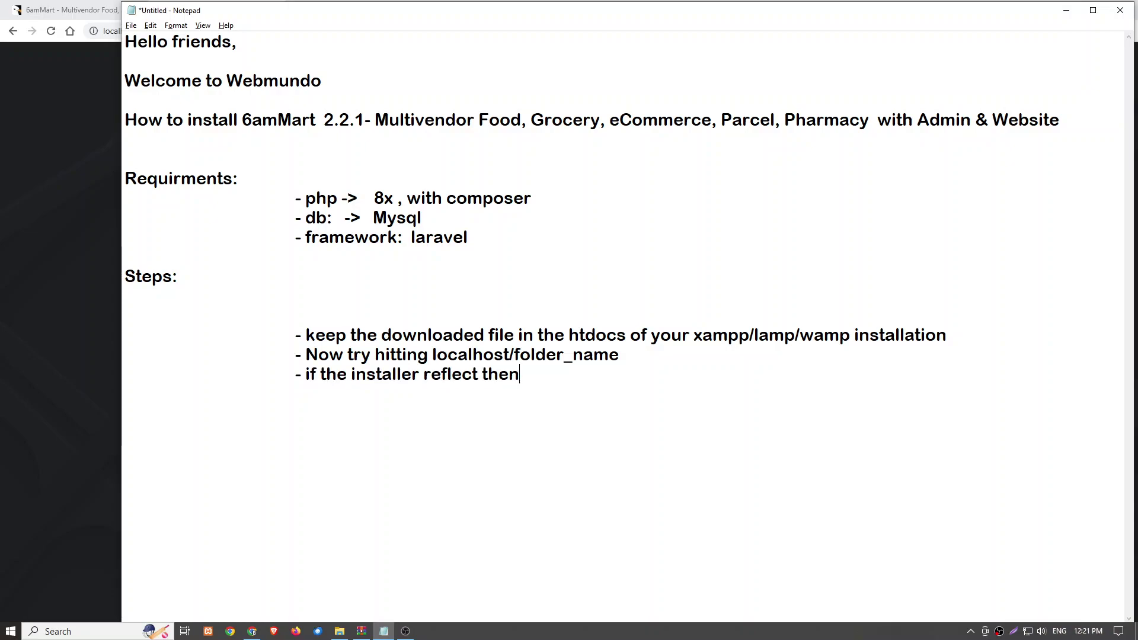
pyautogui.write(' foloow')
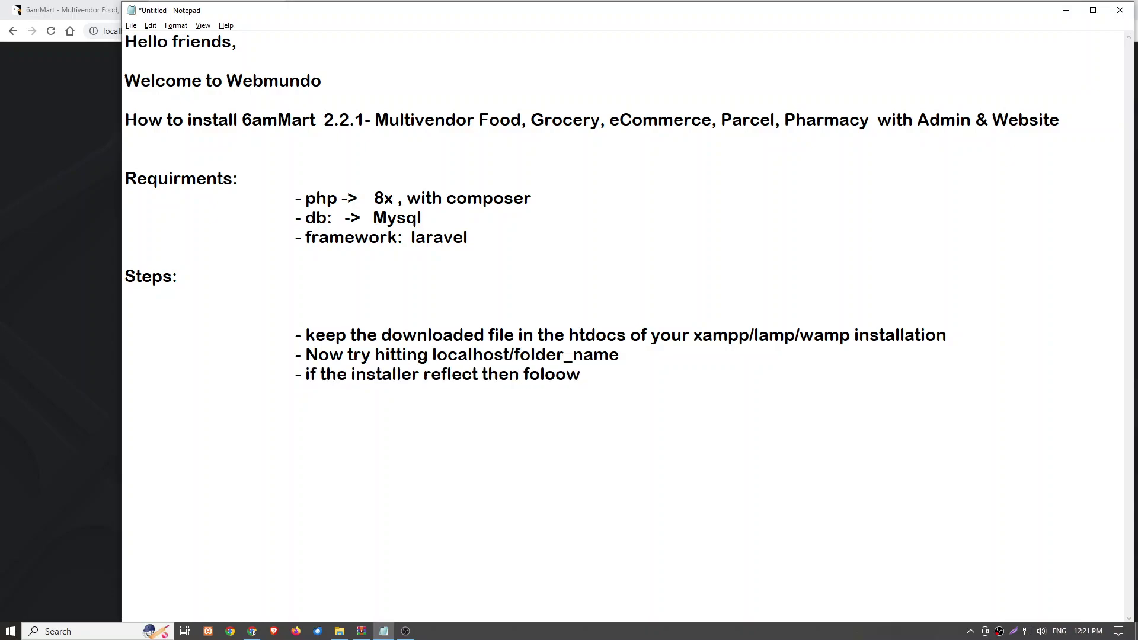
pyautogui.press('BackSpace')
pyautogui.press('BackSpace')
pyautogui.press('BackSpace')
pyautogui.write('low thwe')
pyautogui.hotkey('shift', 'Home')
pyautogui.press('BackSpace')
pyautogui.hotkey('ctrl', 'z')
pyautogui.write('e installation')
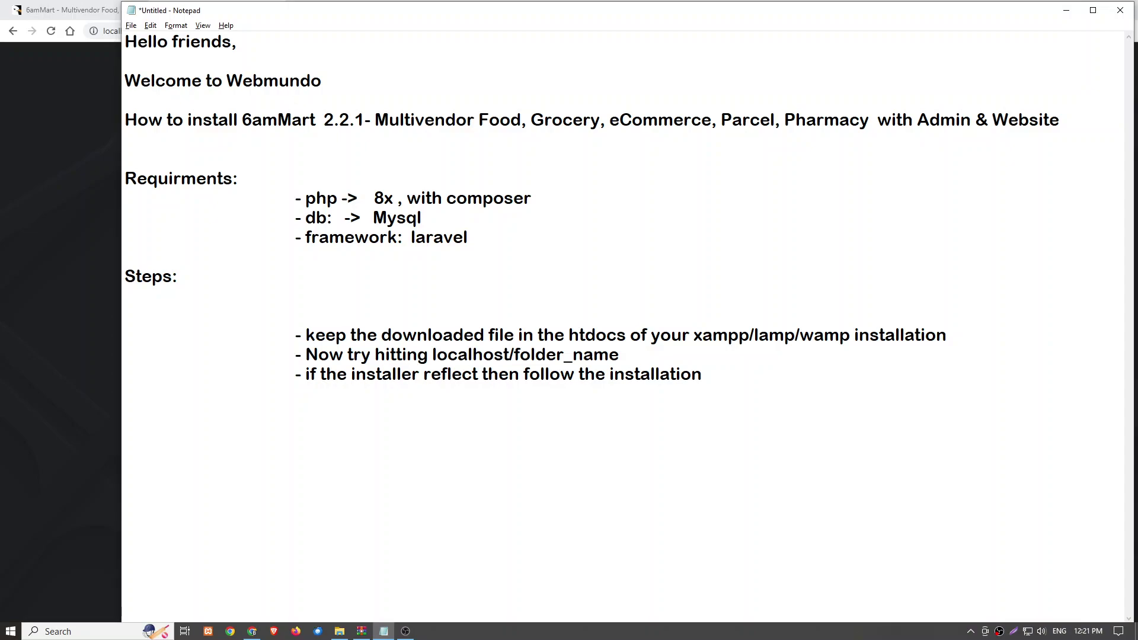
pyautogui.write(' instaracti')
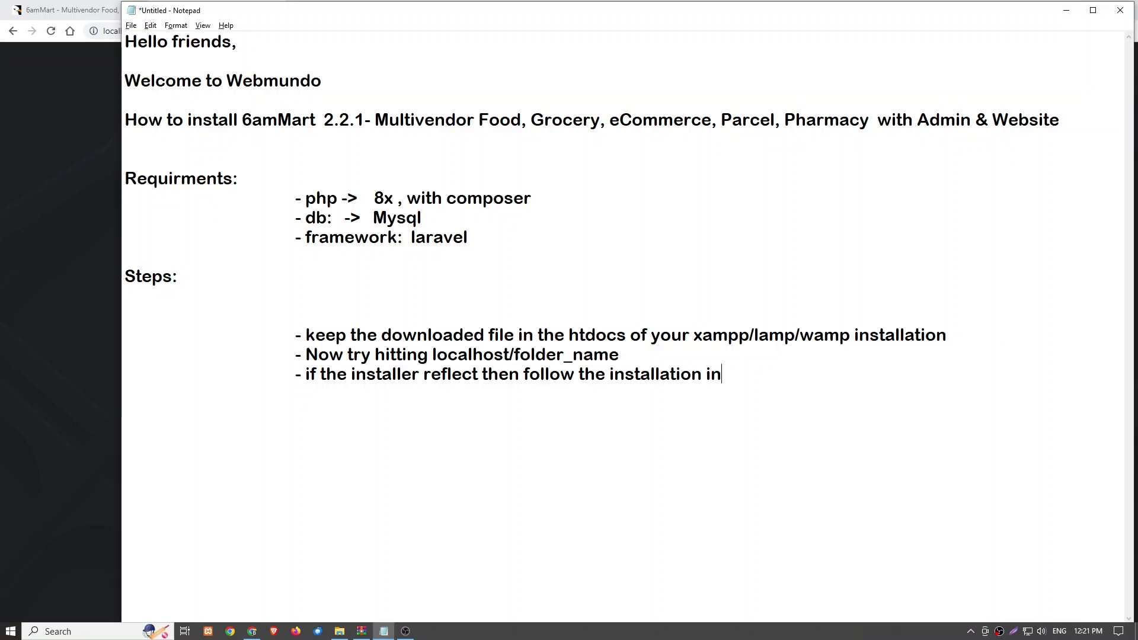
pyautogui.write('on')
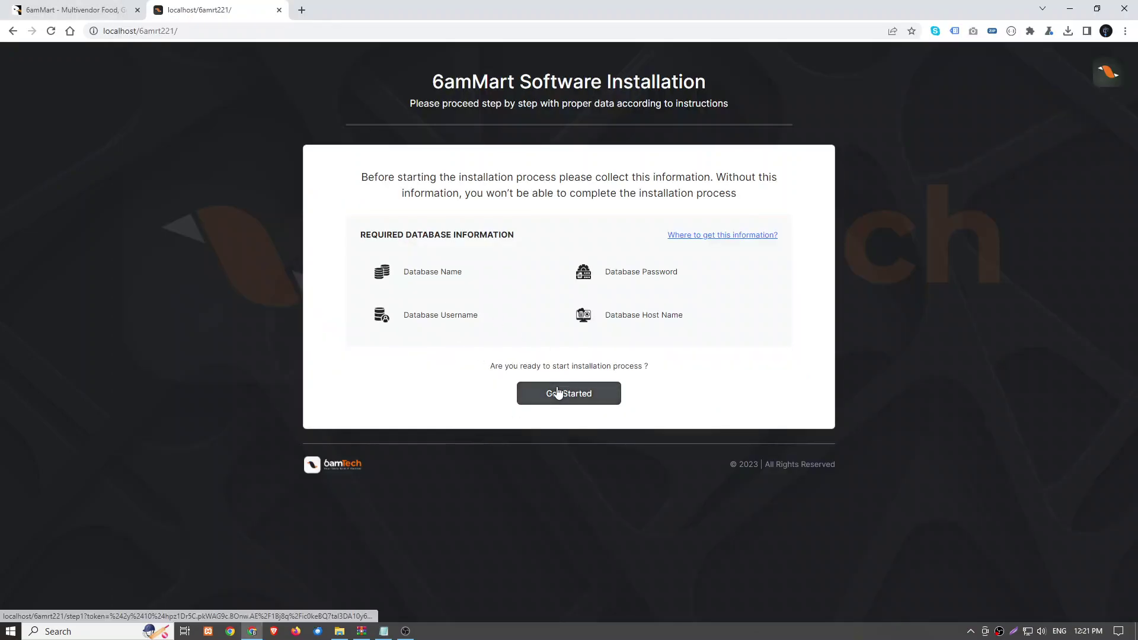
# Start the installation in Chrome and set the PHP requirement in the Notepad notes to the installer's required version, 8.1 +.
pyautogui.click(558, 393)
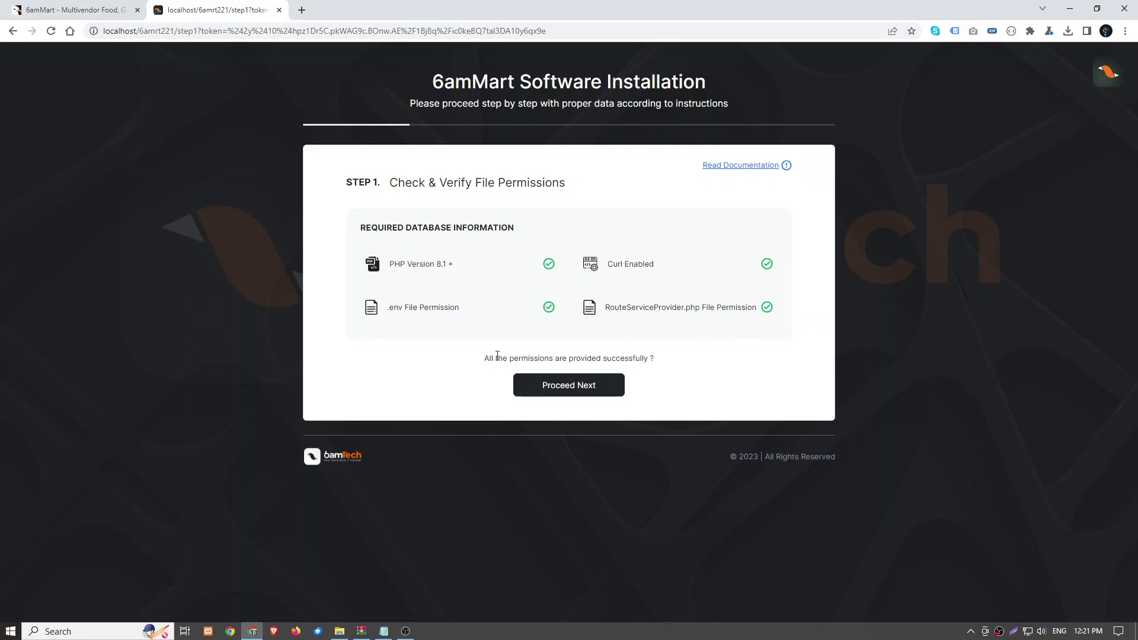
pyautogui.doubleClick(439, 264)
pyautogui.moveTo(435, 265); pyautogui.dragTo(479, 267)
pyautogui.hotkey('alt', 'Tab')
pyautogui.moveTo(374, 202); pyautogui.dragTo(395, 203)
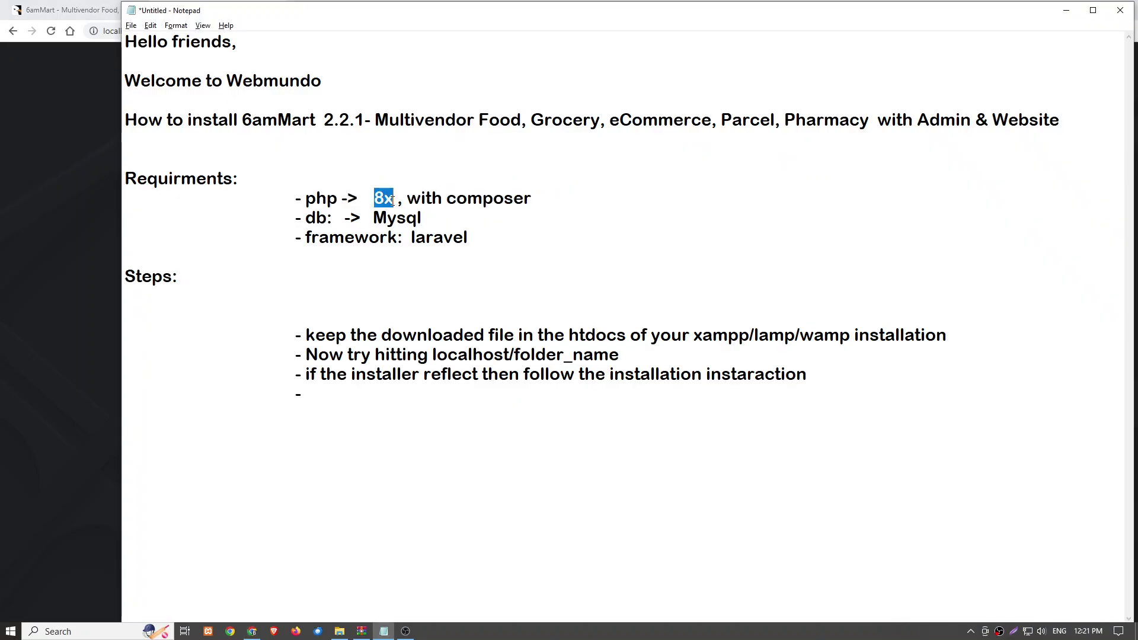
pyautogui.write('8.1 +')
# Return to the installer in Chrome, proceed past the permissions and purchase information pages, and set the database host to localhost.
pyautogui.hotkey('alt', 'Tab')
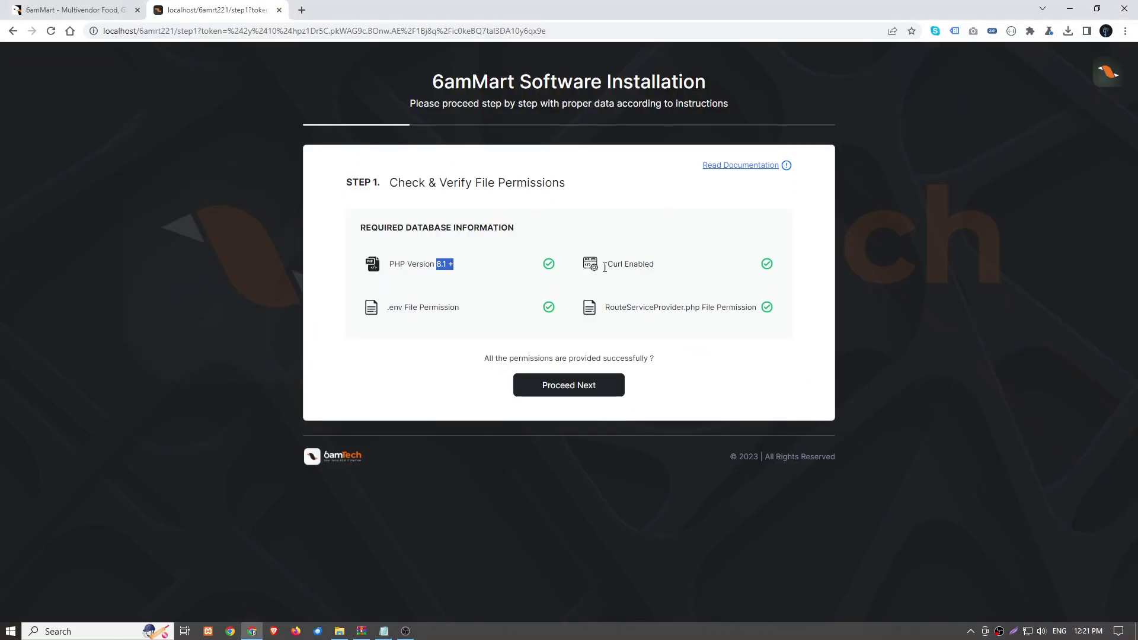
pyautogui.click(553, 391)
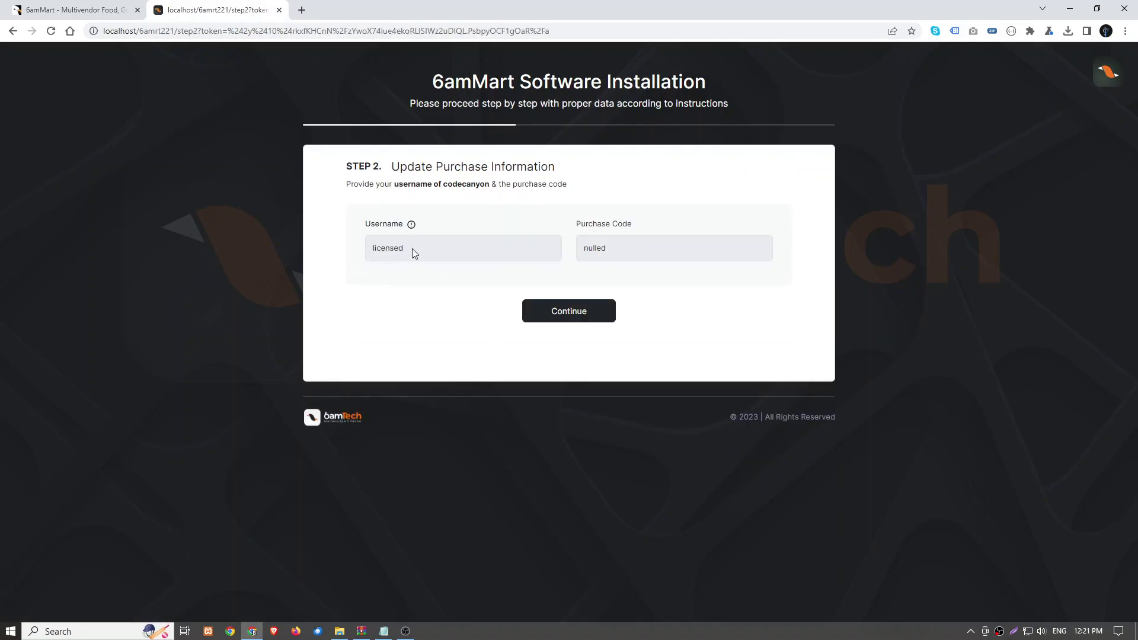
pyautogui.click(571, 311)
pyautogui.click(407, 243)
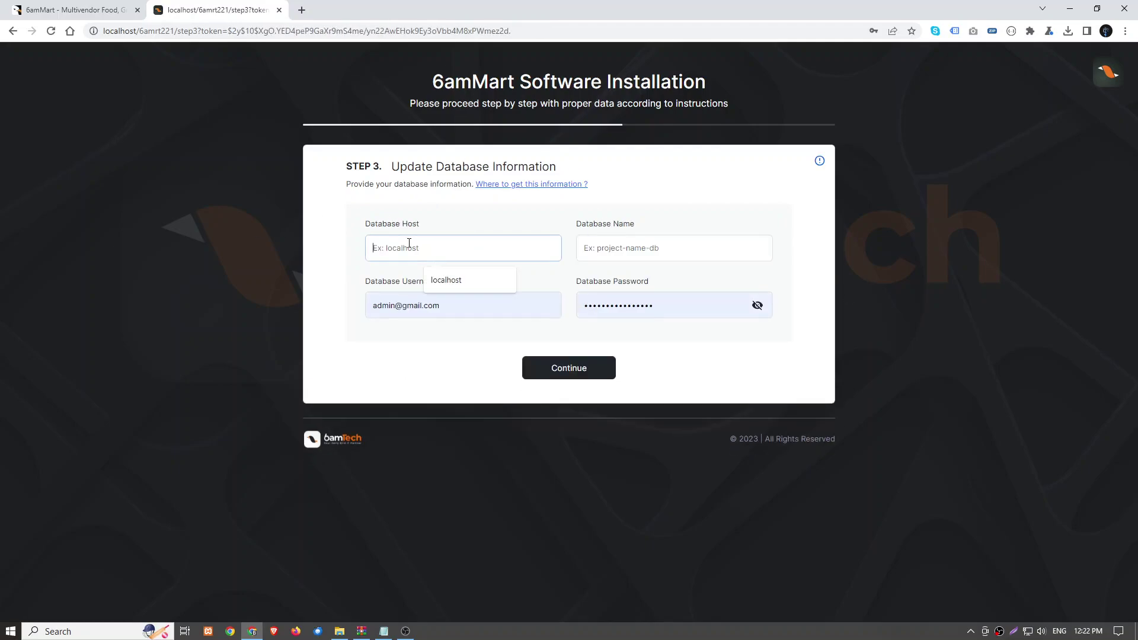
pyautogui.click(651, 253)
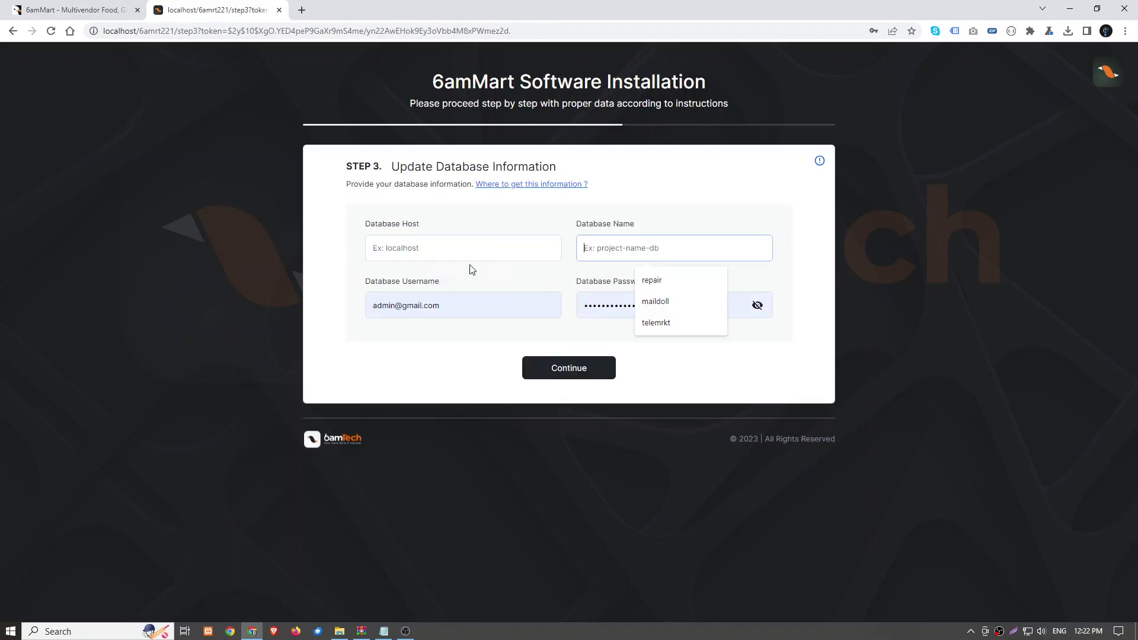
pyautogui.click(425, 247)
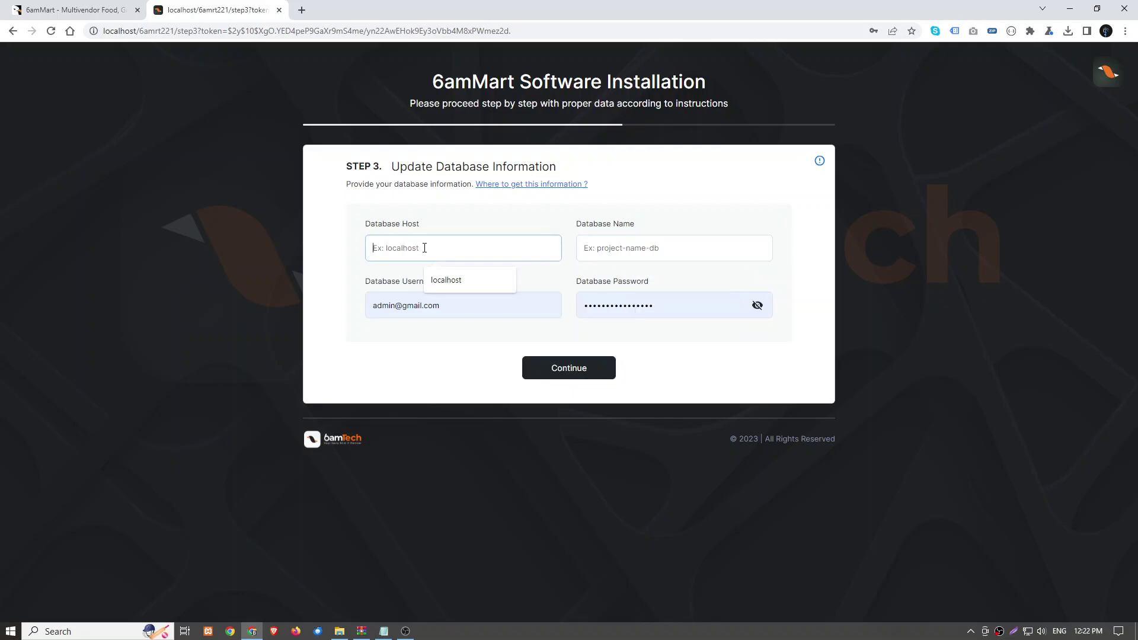
pyautogui.click(446, 282)
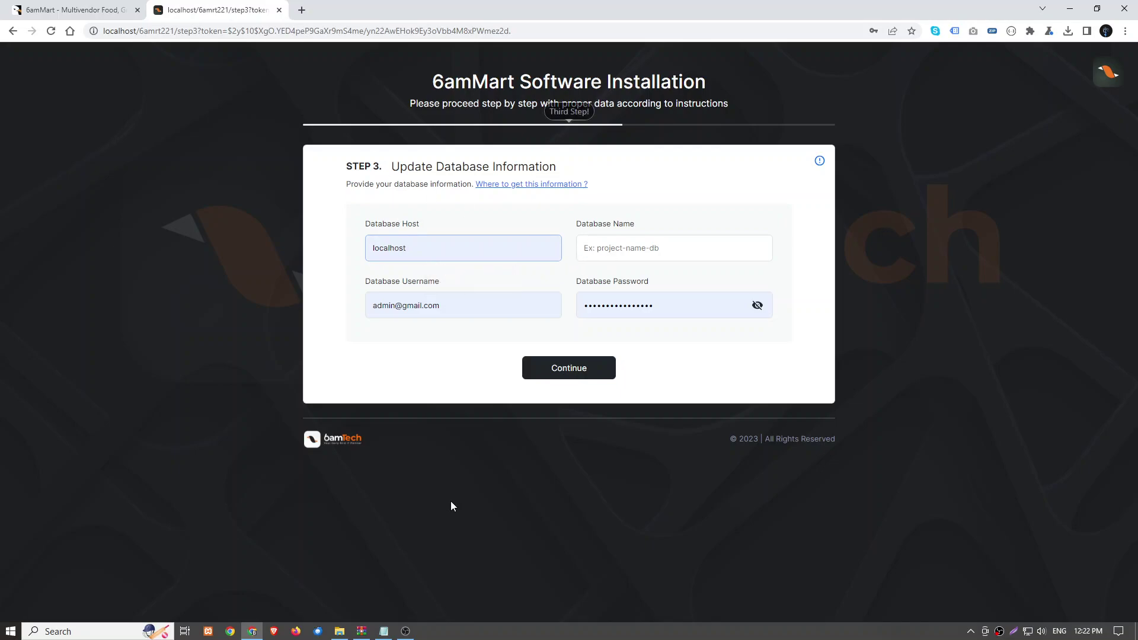
# Switch to Notepad and add the step "for Now we do not have db created , lets create db first".
pyautogui.click(383, 631)
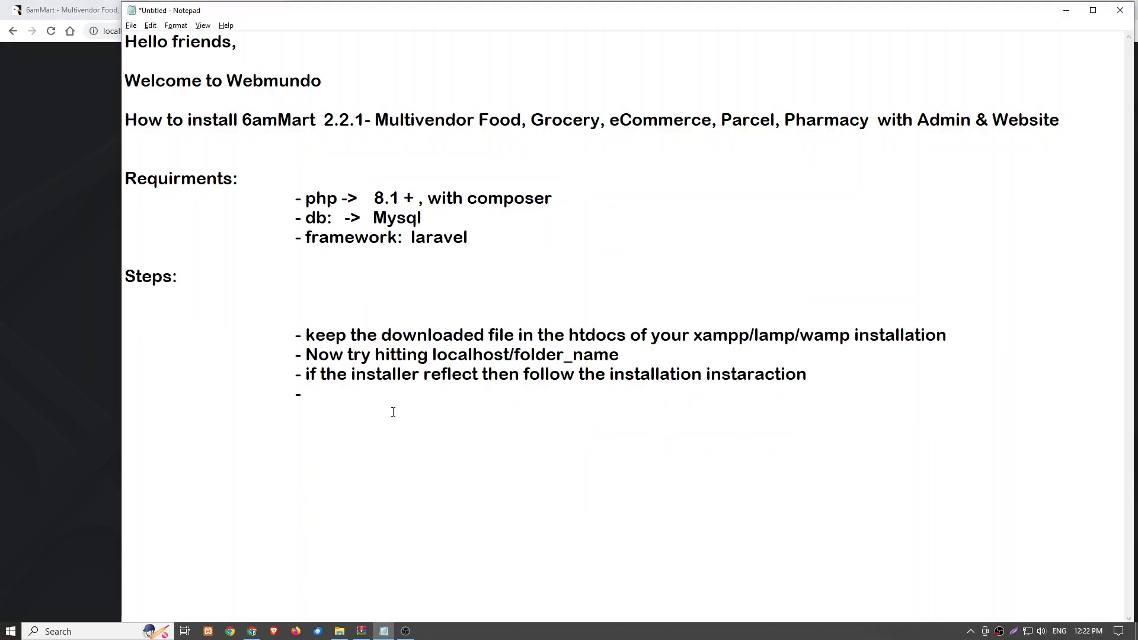
pyautogui.write('for Now we do no')
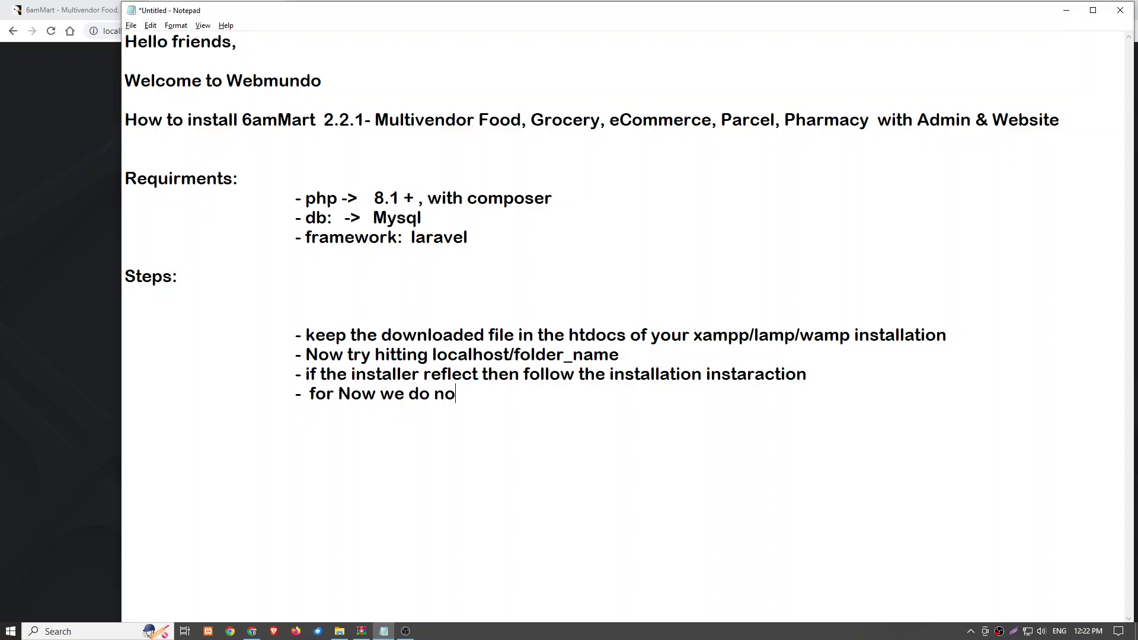
pyautogui.write('t  have db create')
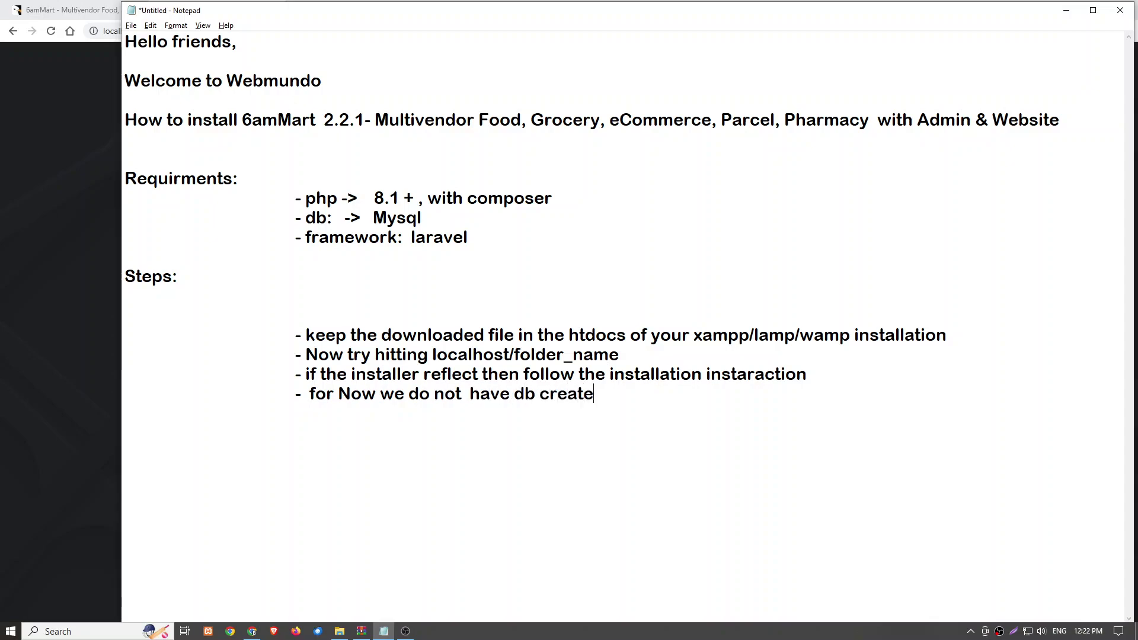
pyautogui.write('d , lets cre')
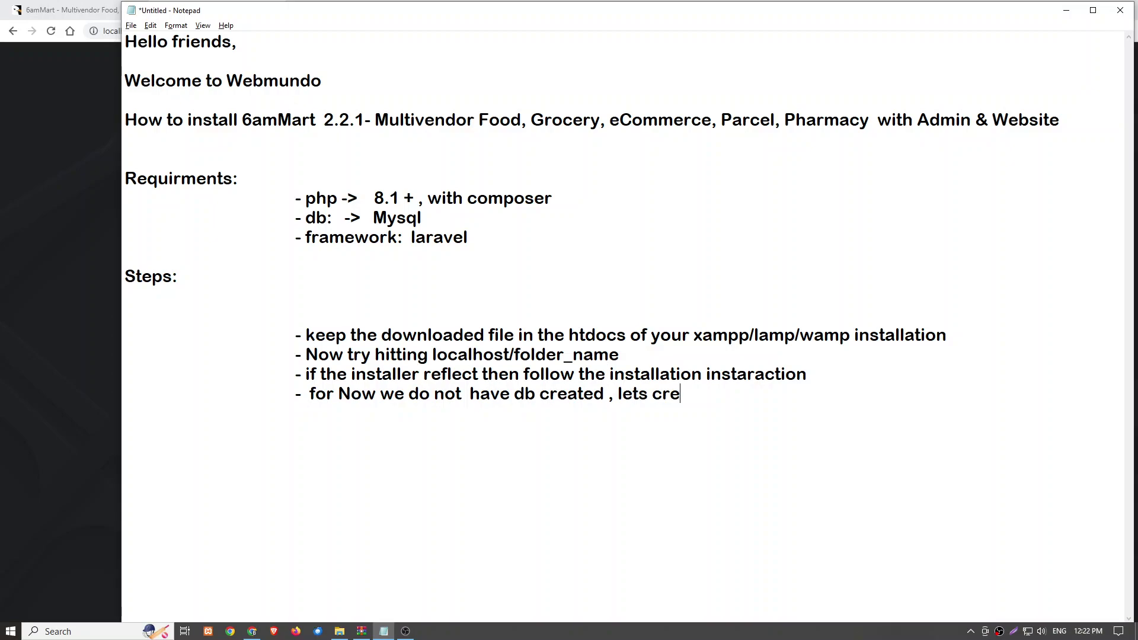
pyautogui.write('ate db first')
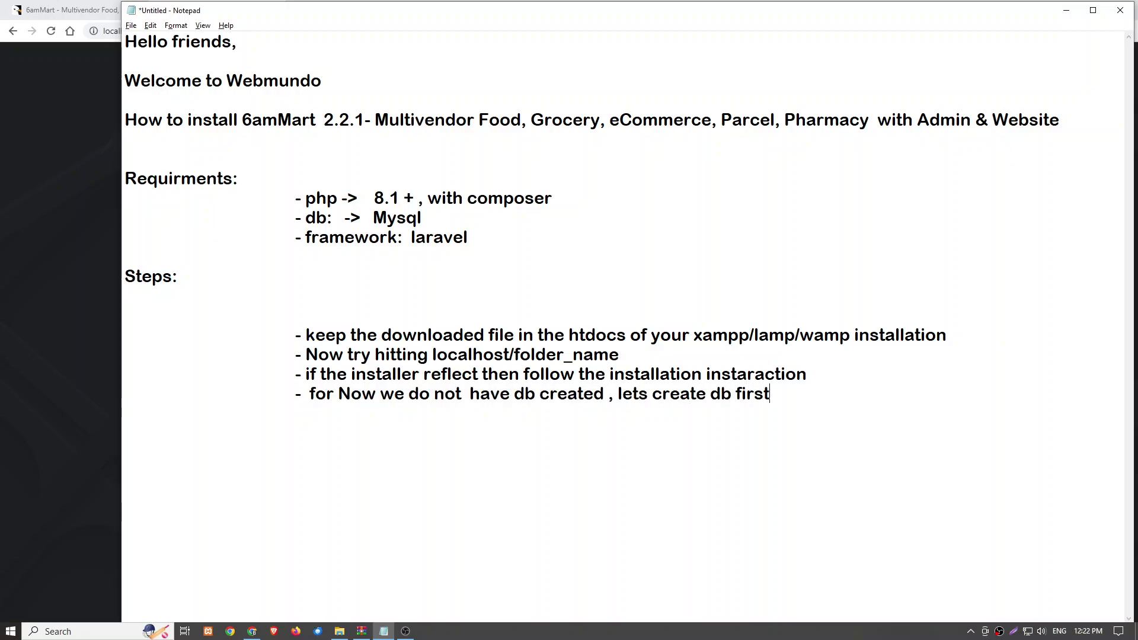
pyautogui.press('Tab')
# Switch to Chrome, open phpMyAdmin in a new tab, and create a database named 6mrt221.
pyautogui.click(16, 95)
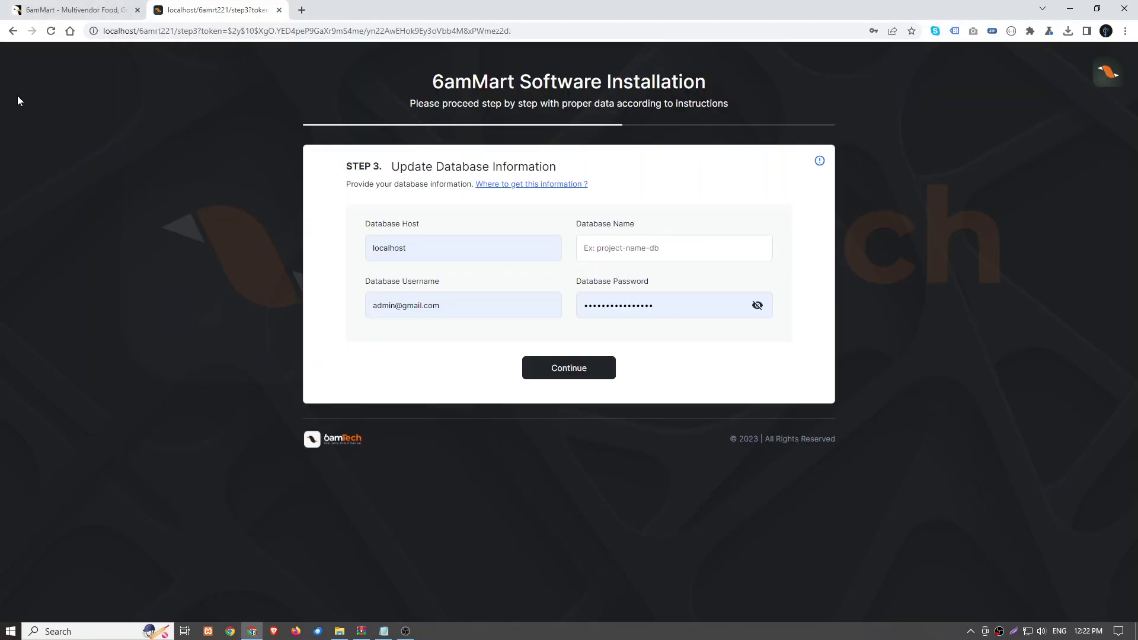
pyautogui.hotkey('ctrl', 't')
pyautogui.click(37, 50)
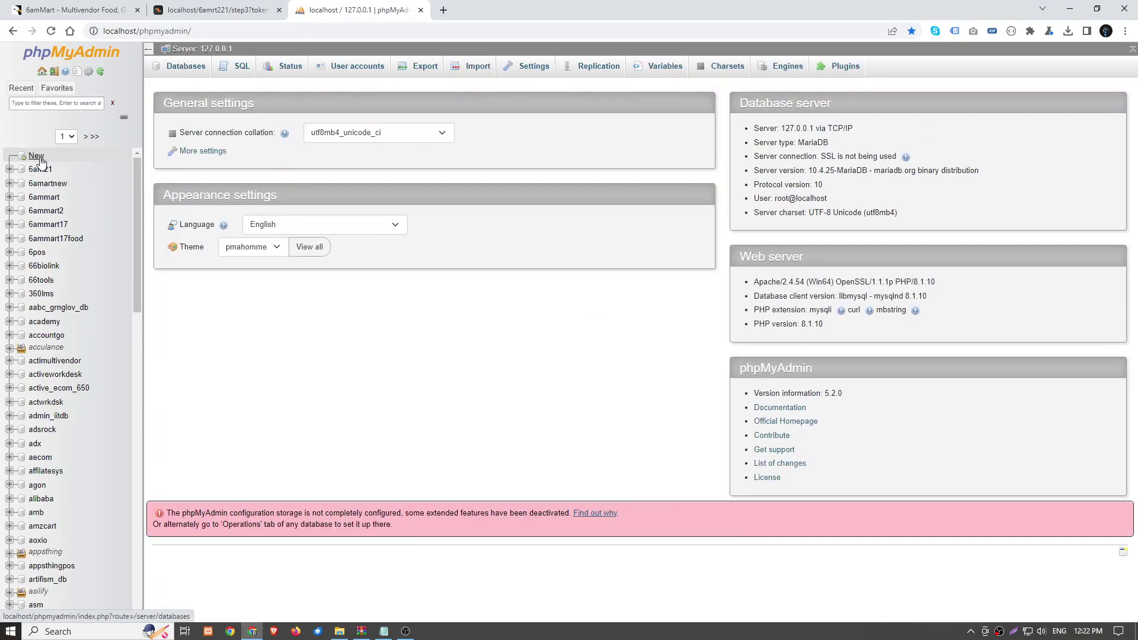
pyautogui.click(36, 156)
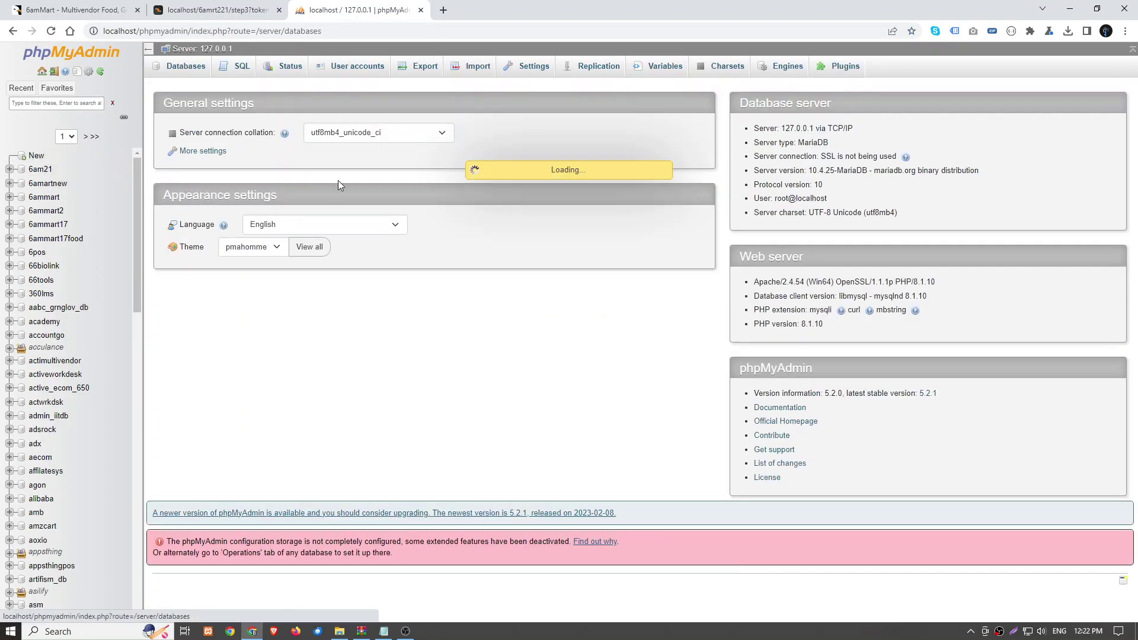
pyautogui.click(232, 161)
pyautogui.write('6mrt221')
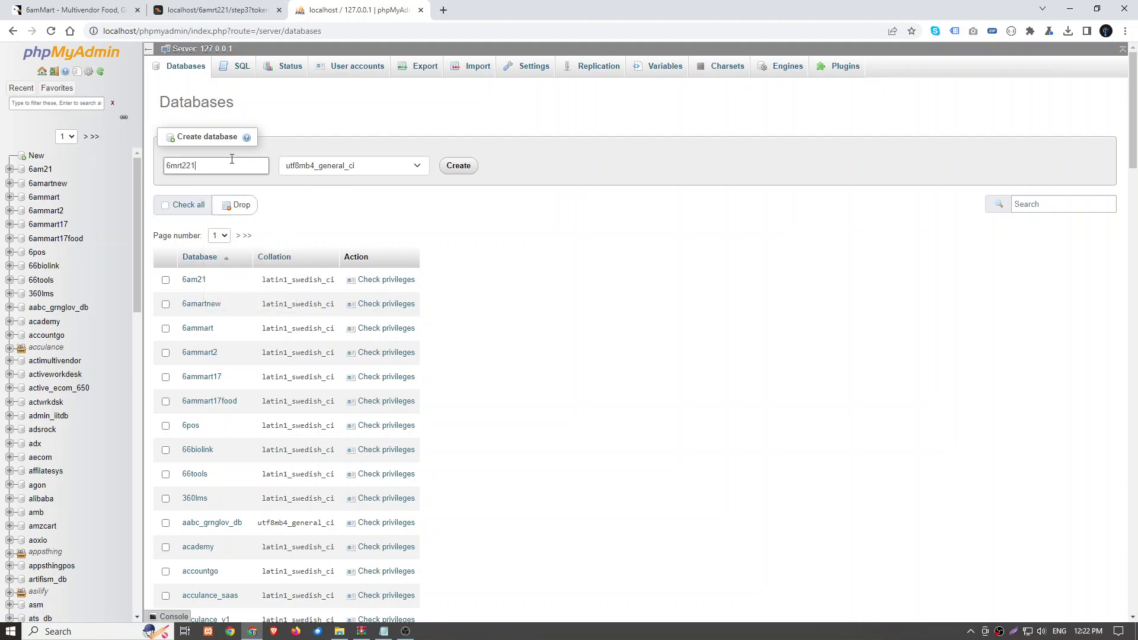
pyautogui.doubleClick(231, 159)
pyautogui.click(461, 169)
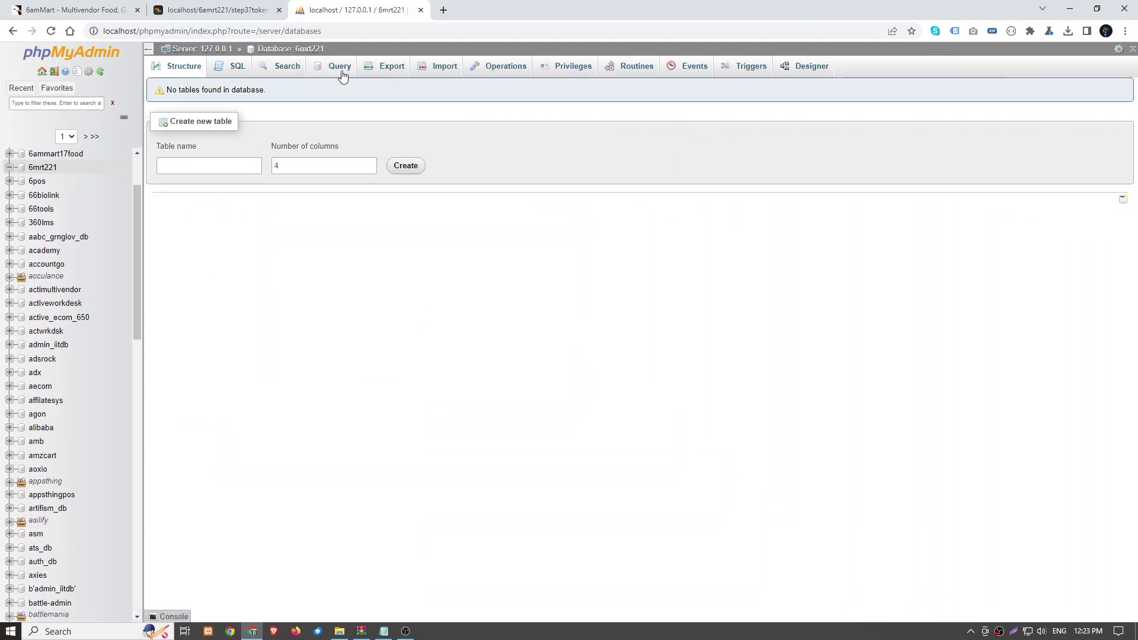
# Look over the top of the 6amMart CodeCanyon page and return to the database name field in the installer.
pyautogui.hotkey('ctrl', '1')
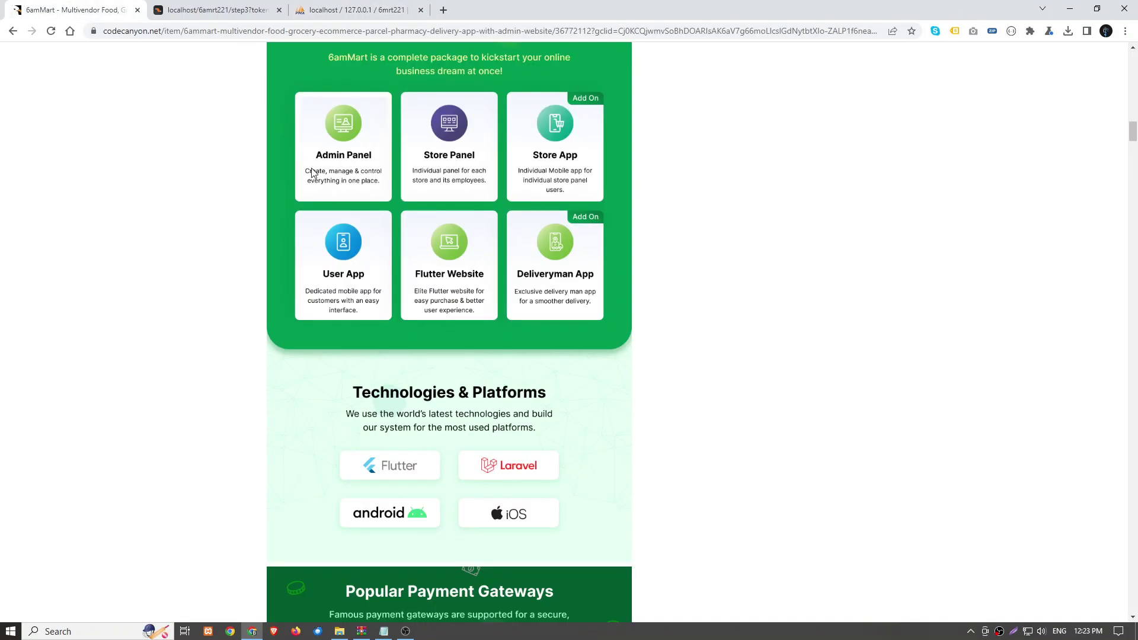
pyautogui.scroll(20, 311, 168)
pyautogui.scroll(2, 302, 168)
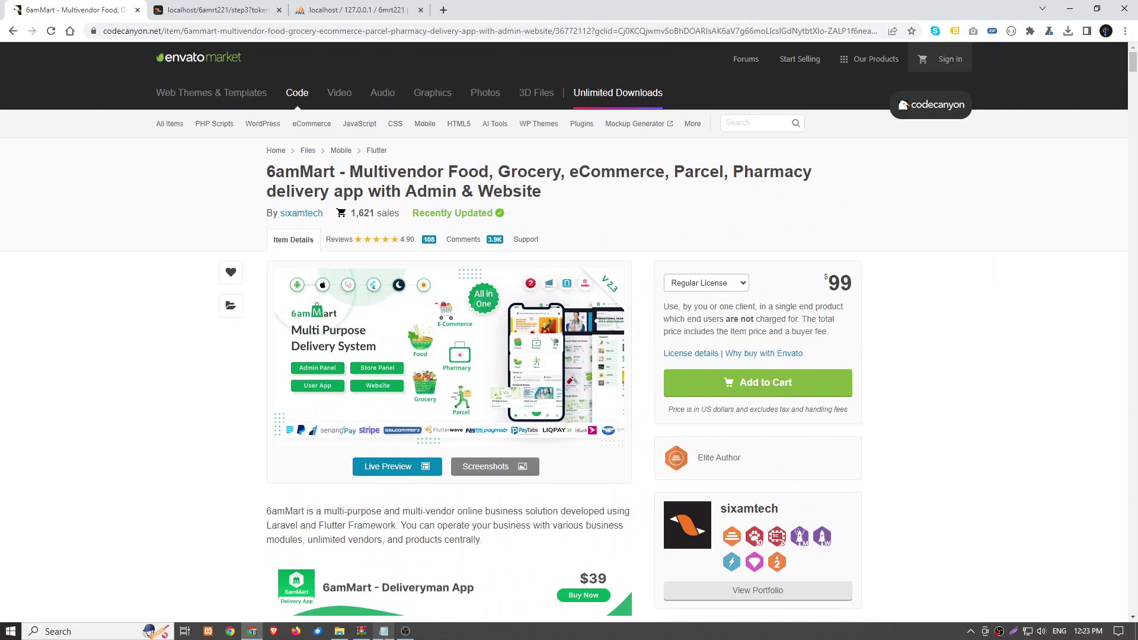
pyautogui.click(206, 13)
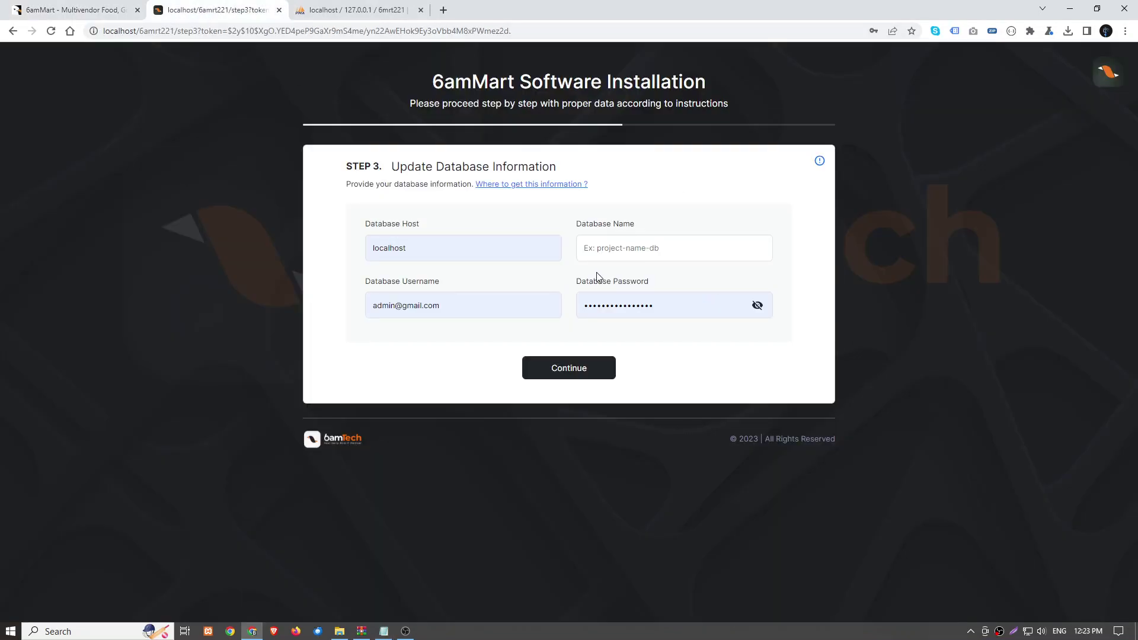
pyautogui.click(631, 250)
pyautogui.moveTo(564, 230); pyautogui.dragTo(647, 229)
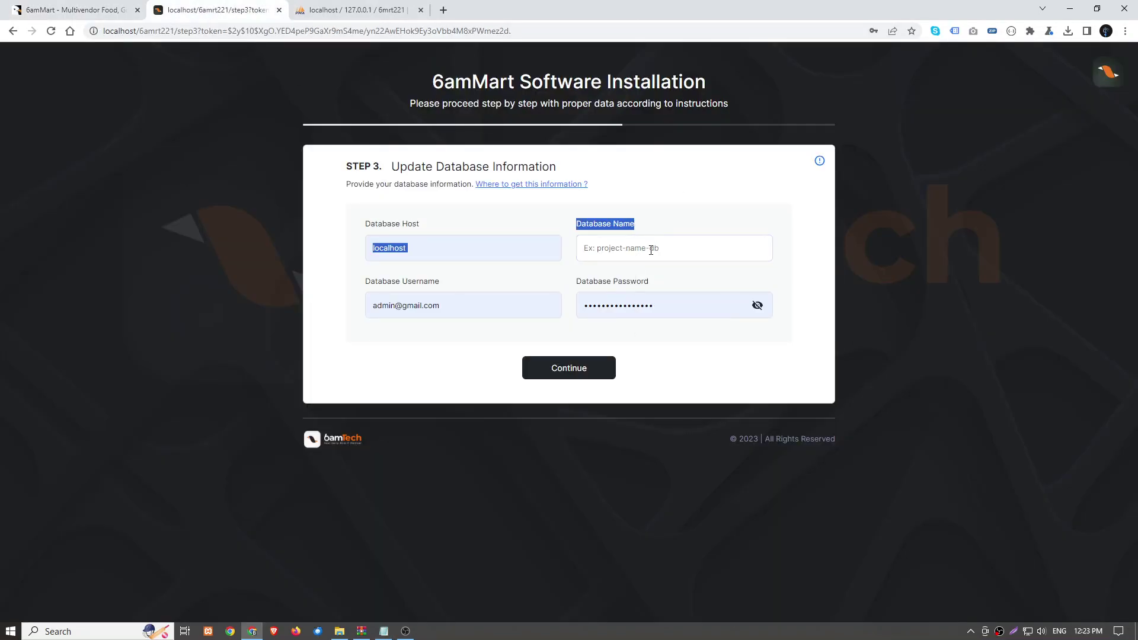
pyautogui.click(651, 251)
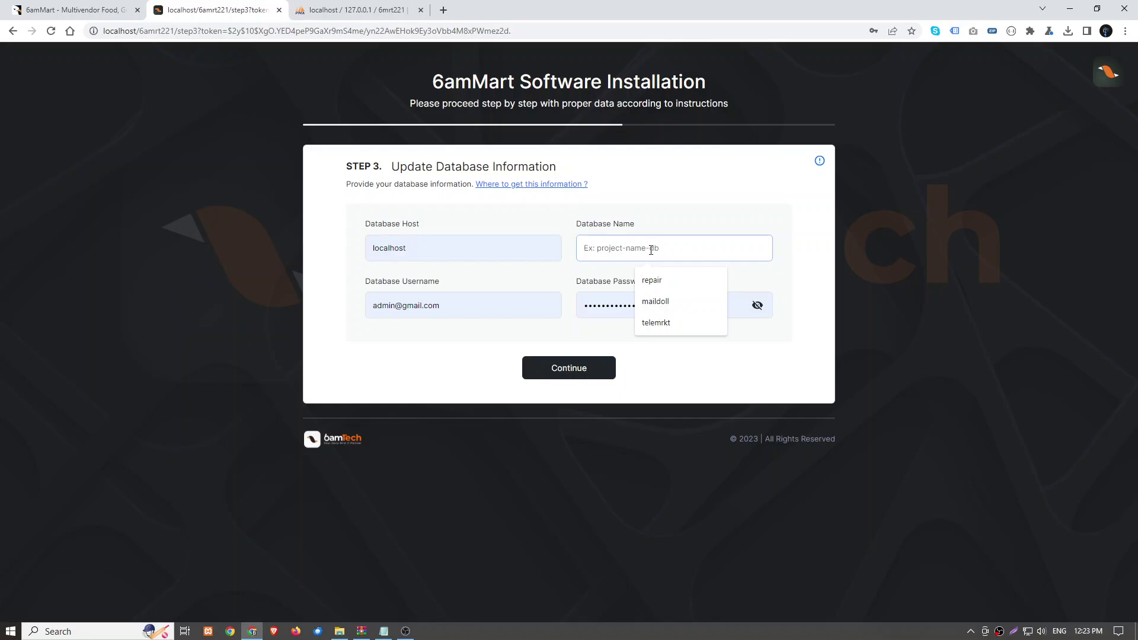
# Switch to Notepad and add the step "lets add db details in installation wizard", followed by an empty list item.
pyautogui.click(383, 631)
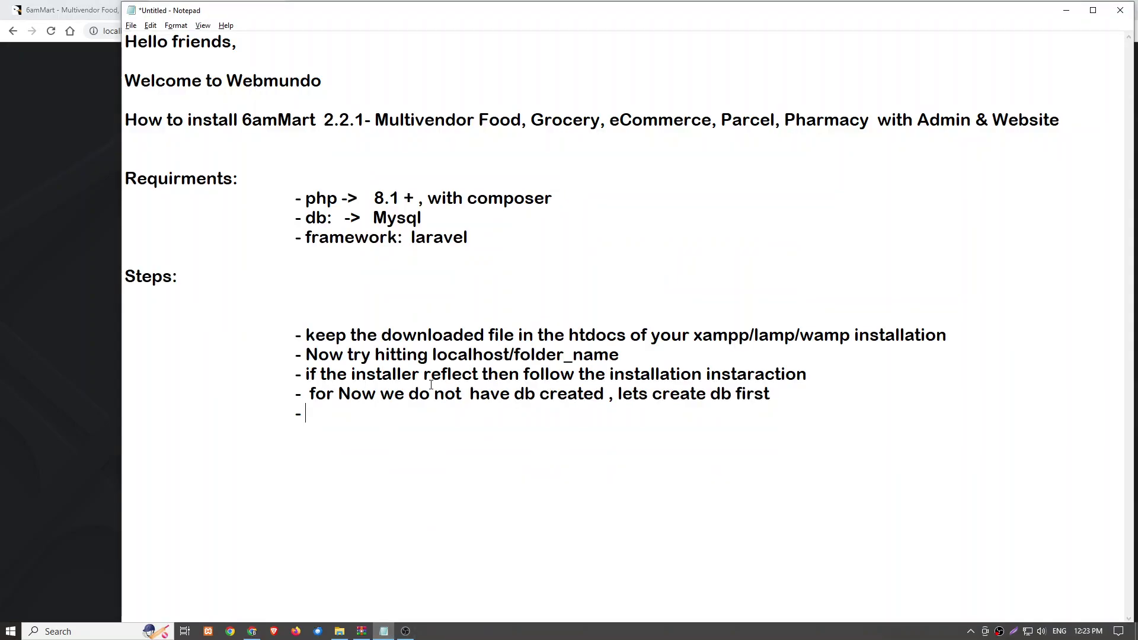
pyautogui.write('latest')
pyautogui.press('BackSpace')
pyautogui.press('BackSpace')
pyautogui.press('BackSpace')
pyautogui.write('s')
pyautogui.press('BackSpace')
pyautogui.press('BackSpace')
pyautogui.press('BackSpace')
pyautogui.write('ets a')
pyautogui.write('dd db de')
pyautogui.write('tails in ')
pyautogui.write('installation ')
pyautogui.write('c')
pyautogui.press('BackSpace')
pyautogui.hotkey('ctrl', 'z')
pyautogui.hotkey('ctrl', 'z')
pyautogui.write('wizard')
pyautogui.press('Return')
pyautogui.press('Tab')
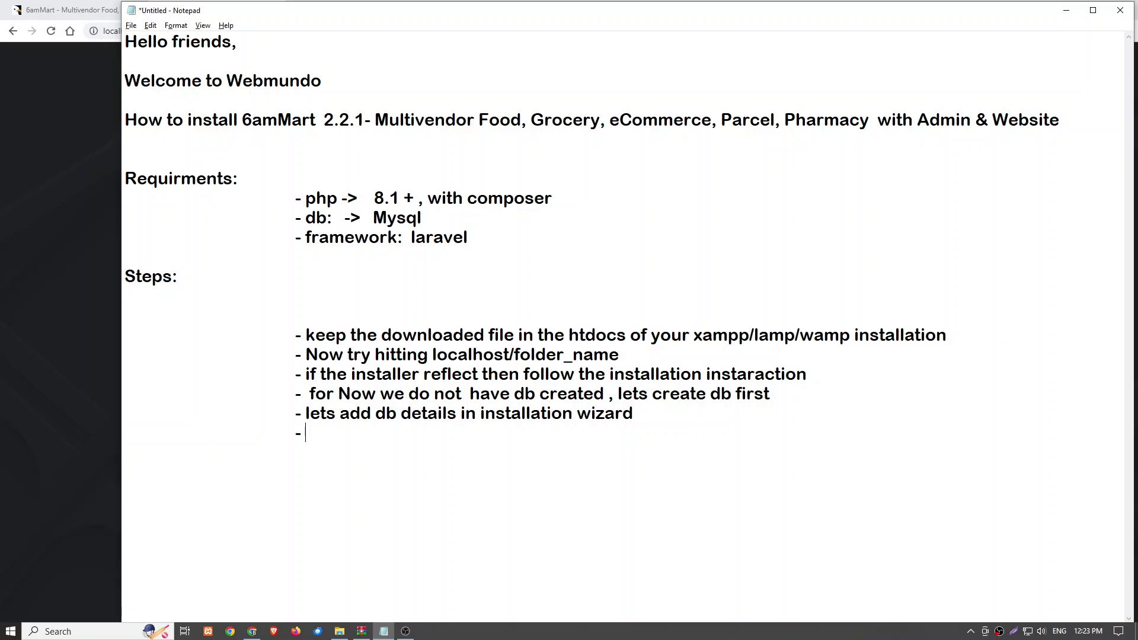
# Return to Chrome, submit database name 6mrt221 with username root and a blank password, and start the database import.
pyautogui.hotkey('alt', 'Tab')
pyautogui.click(599, 248)
pyautogui.press('Down')
pyautogui.press('Return')
pyautogui.moveTo(465, 304); pyautogui.dragTo(355, 305)
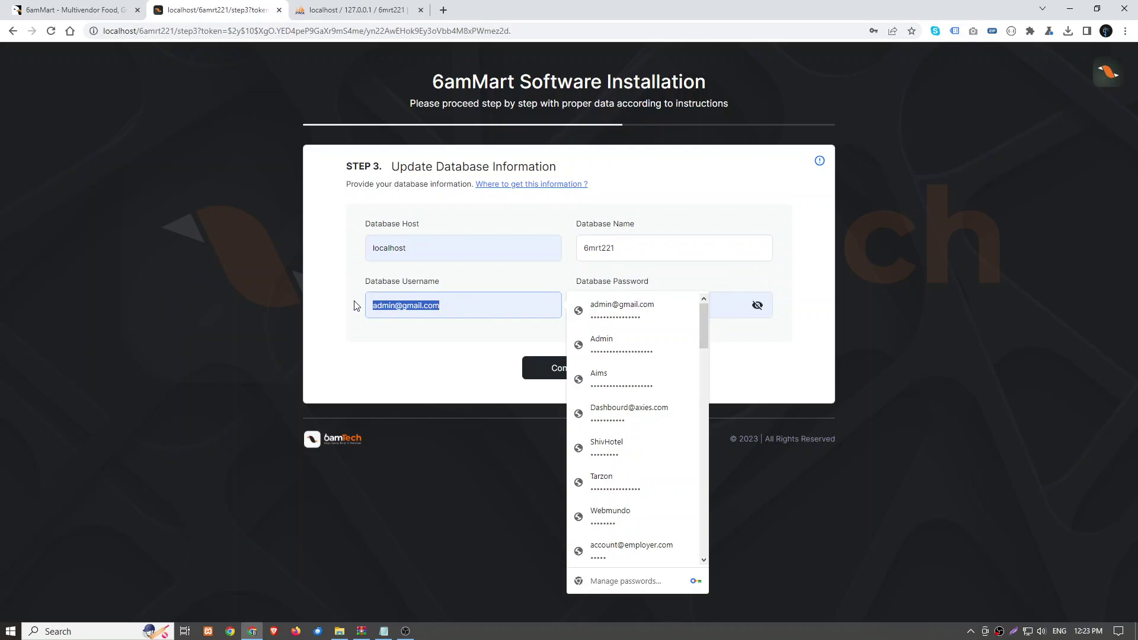
pyautogui.write('r')
pyautogui.press('Tab')
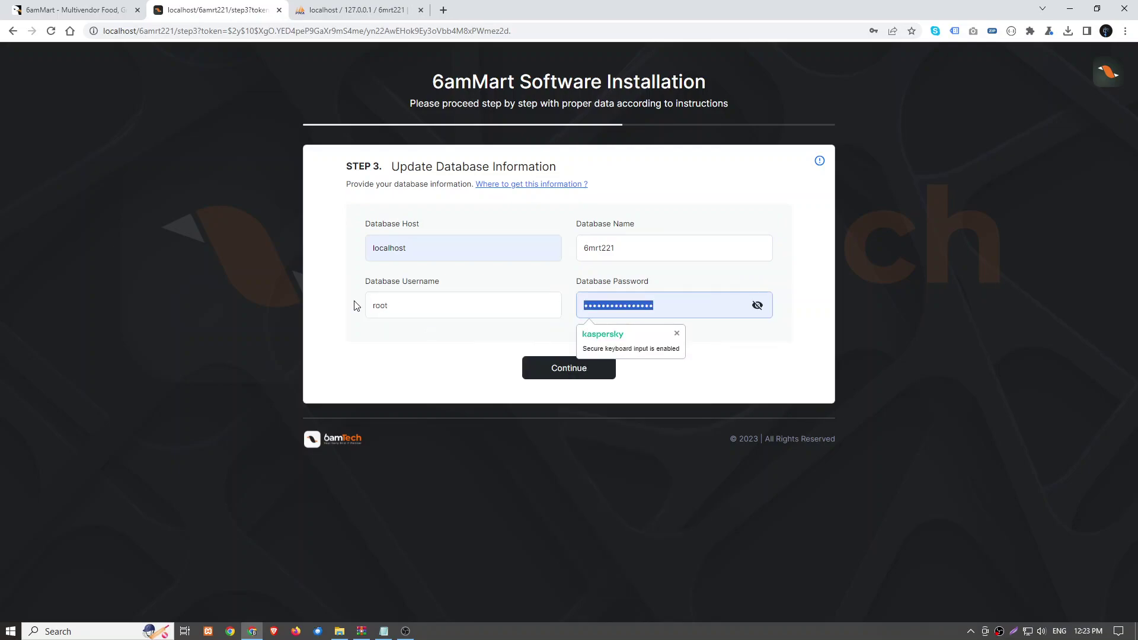
pyautogui.press('BackSpace')
pyautogui.click(437, 344)
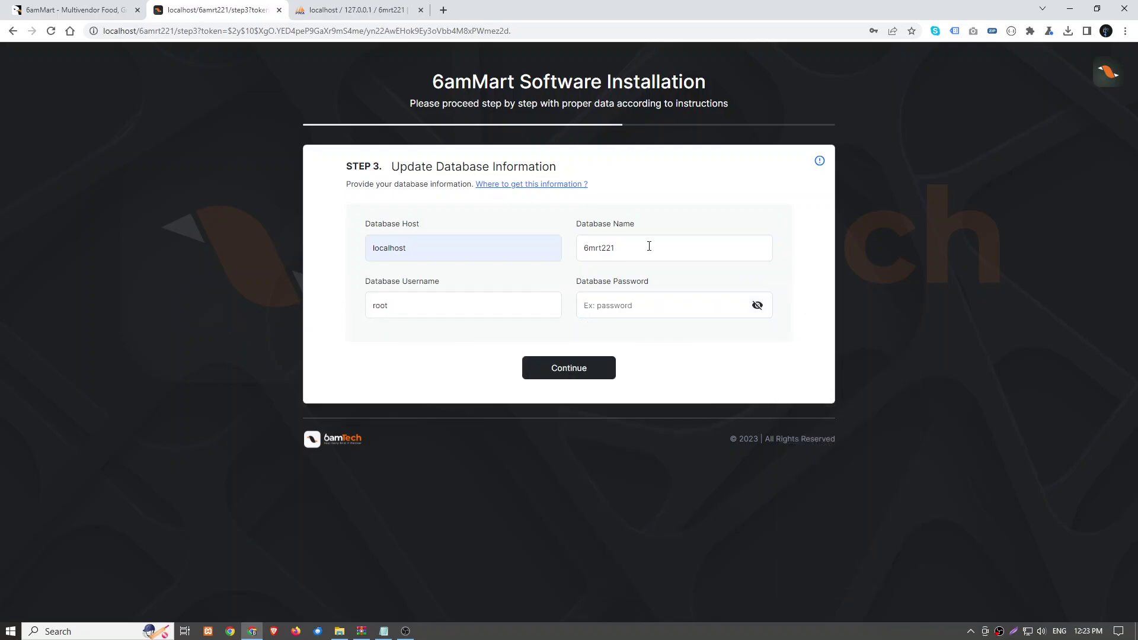
pyautogui.click(568, 377)
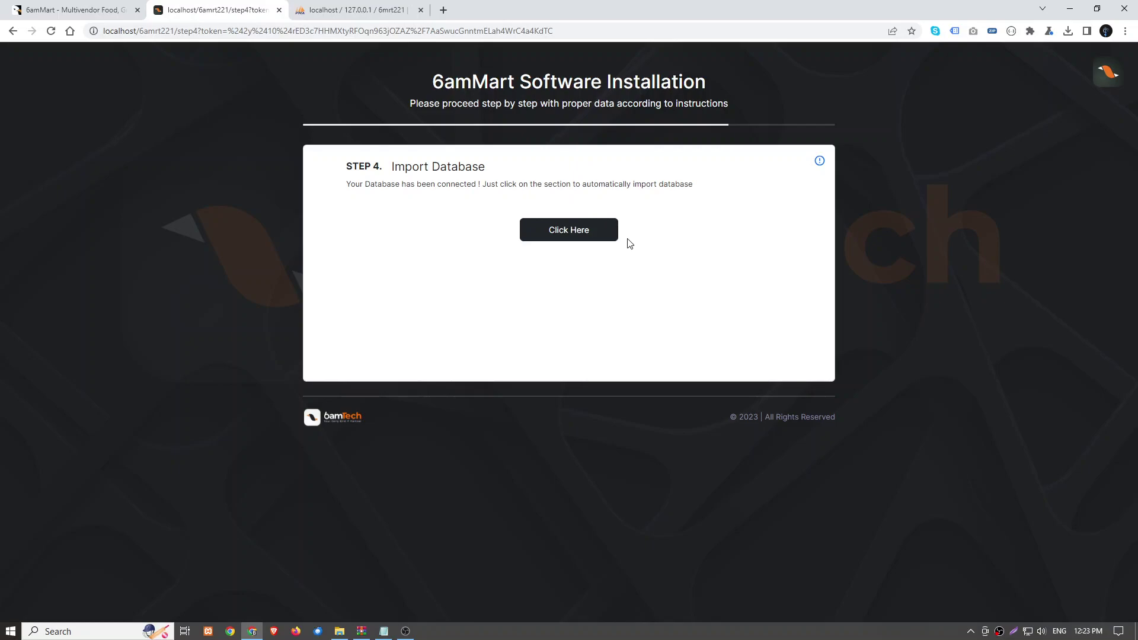
pyautogui.click(563, 243)
# Switch to Notepad and narrow its window so part of the installer page shows beside it.
pyautogui.click(384, 631)
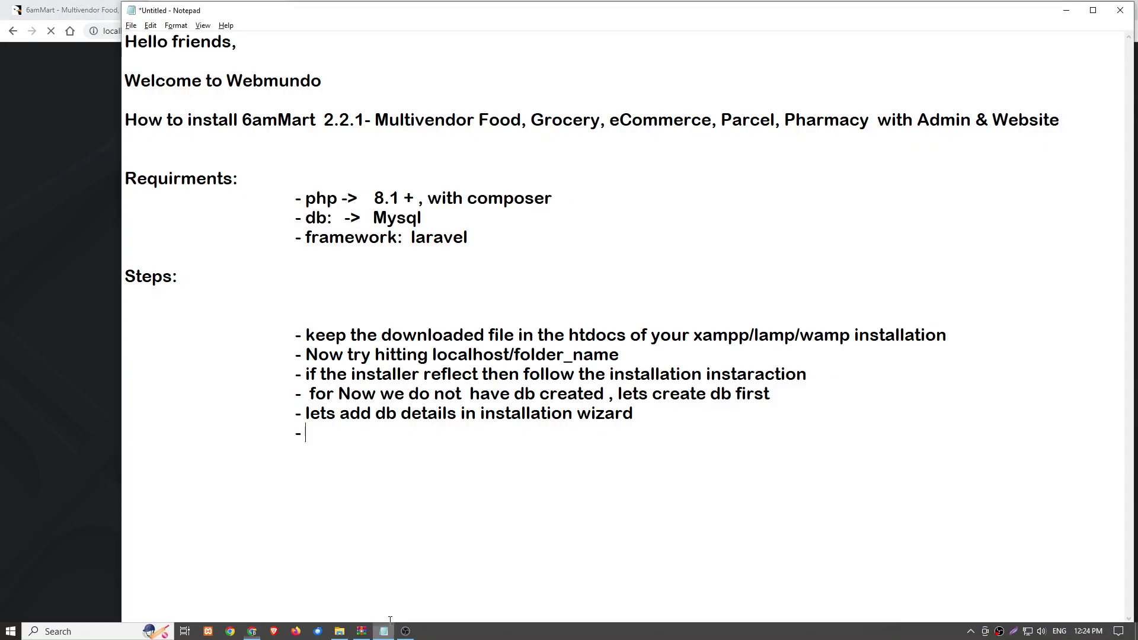
pyautogui.doubleClick(544, 13)
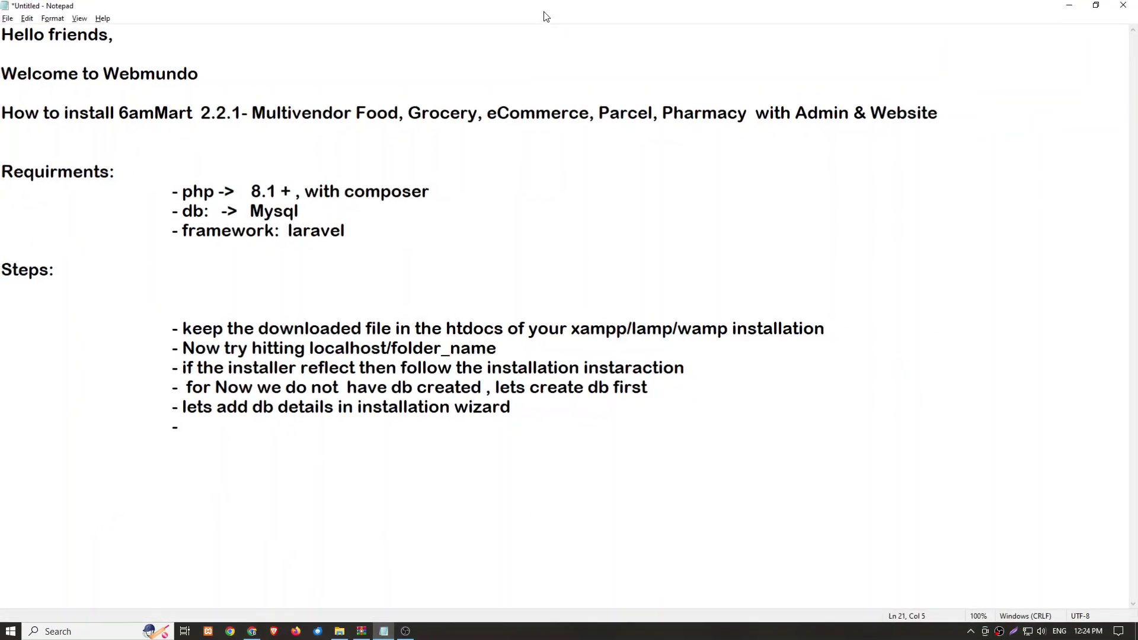
pyautogui.doubleClick(501, 10)
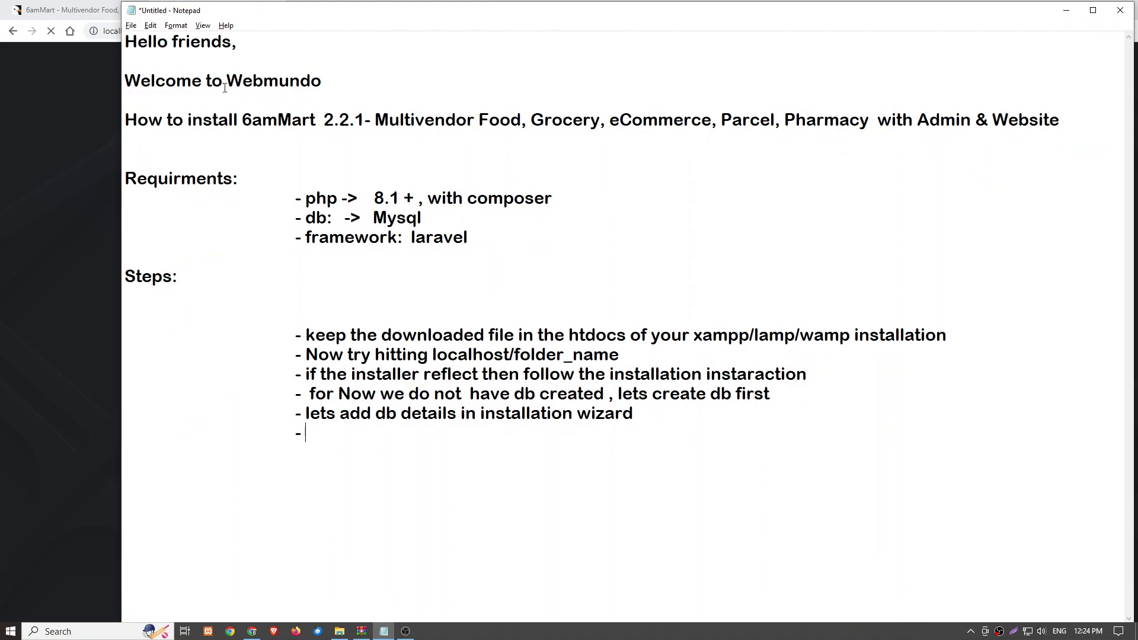
pyautogui.moveTo(121, 165); pyautogui.dragTo(354, 175)
# Add the note "this steps may take time please make sure you have more max_exicution" to the steps list.
pyautogui.write('thid')
pyautogui.press('BackSpace')
pyautogui.press('BackSpace')
pyautogui.write('s ')
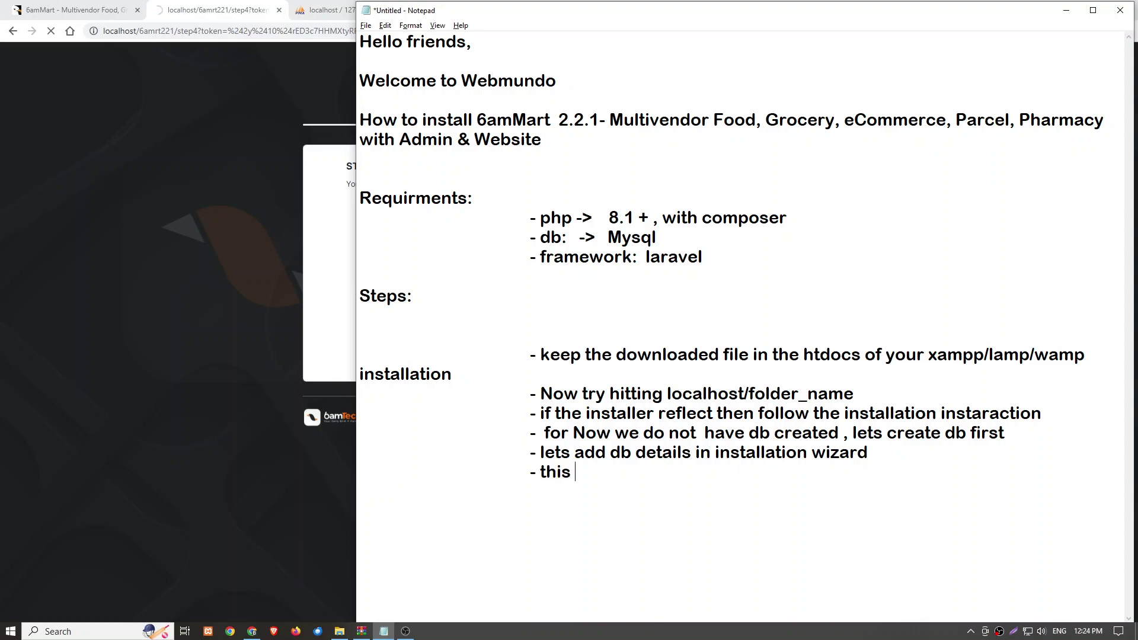
pyautogui.write('steps may t')
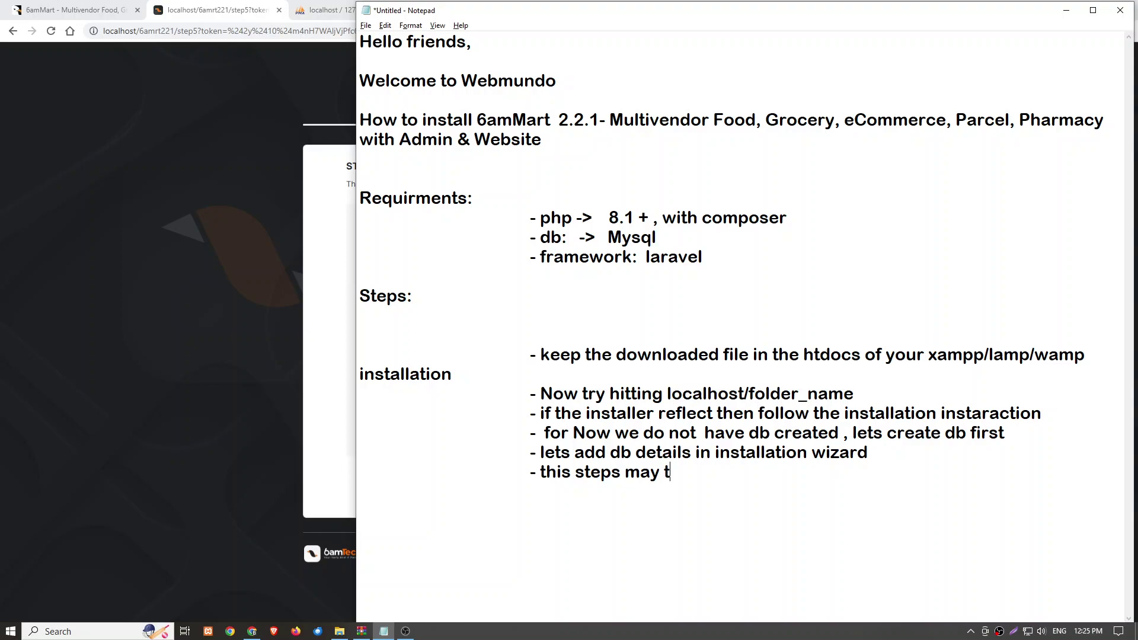
pyautogui.write('ake time ')
pyautogui.write('plea')
pyautogui.press('BackSpace')
pyautogui.write('ease ma')
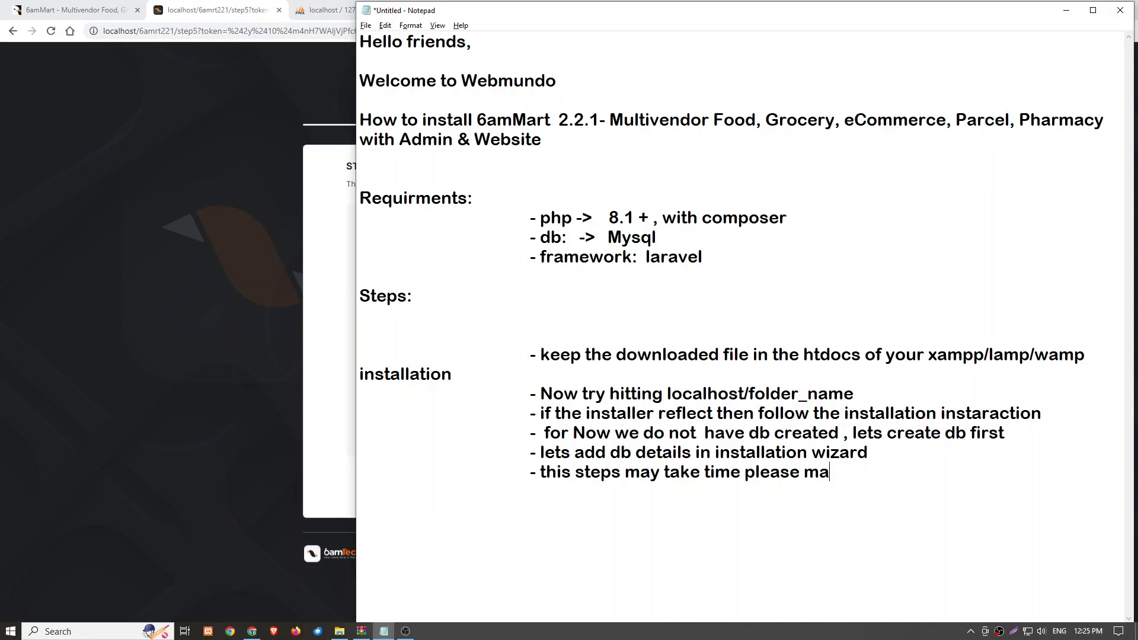
pyautogui.write('ke sure you ha')
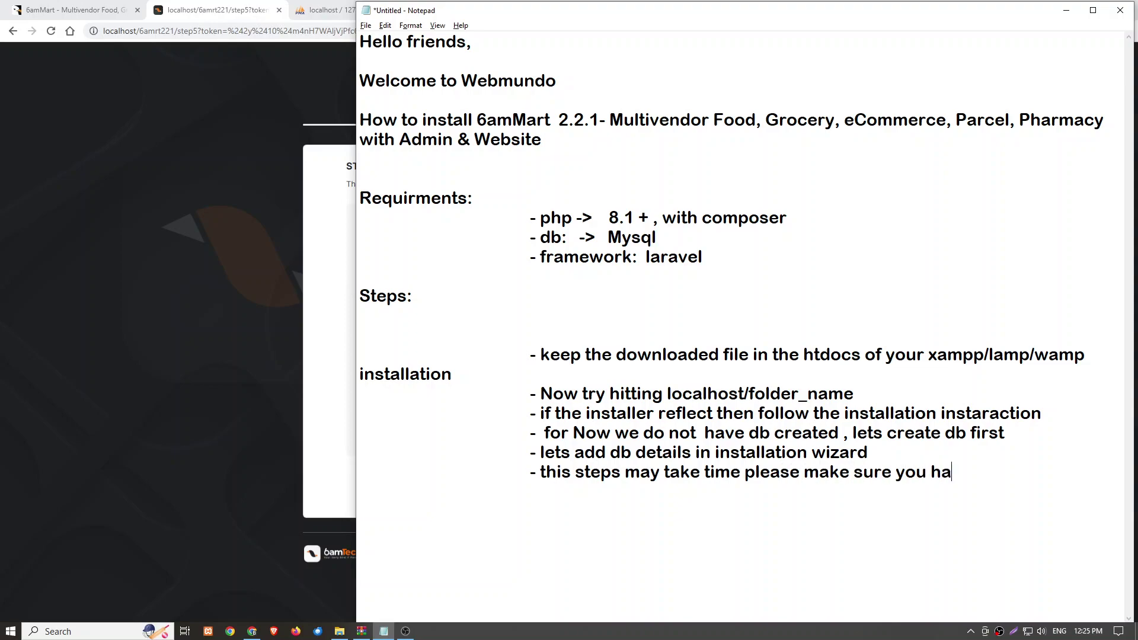
pyautogui.write('ve more maz')
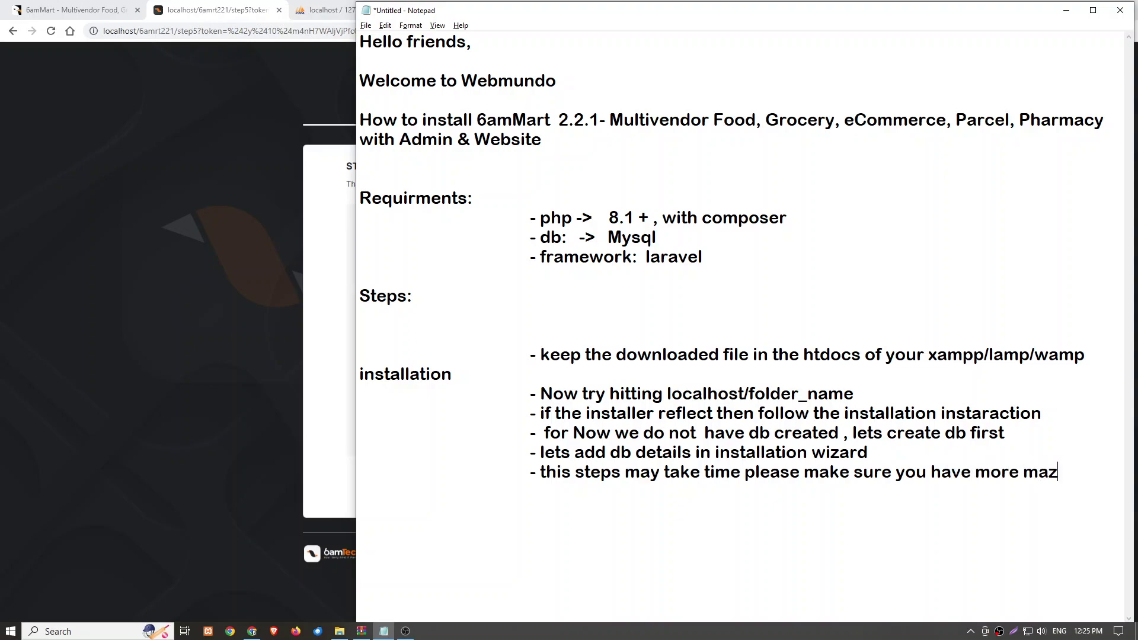
pyautogui.press('BackSpace')
pyautogui.write('x+')
pyautogui.press('BackSpace')
pyautogui.write('_exicution')
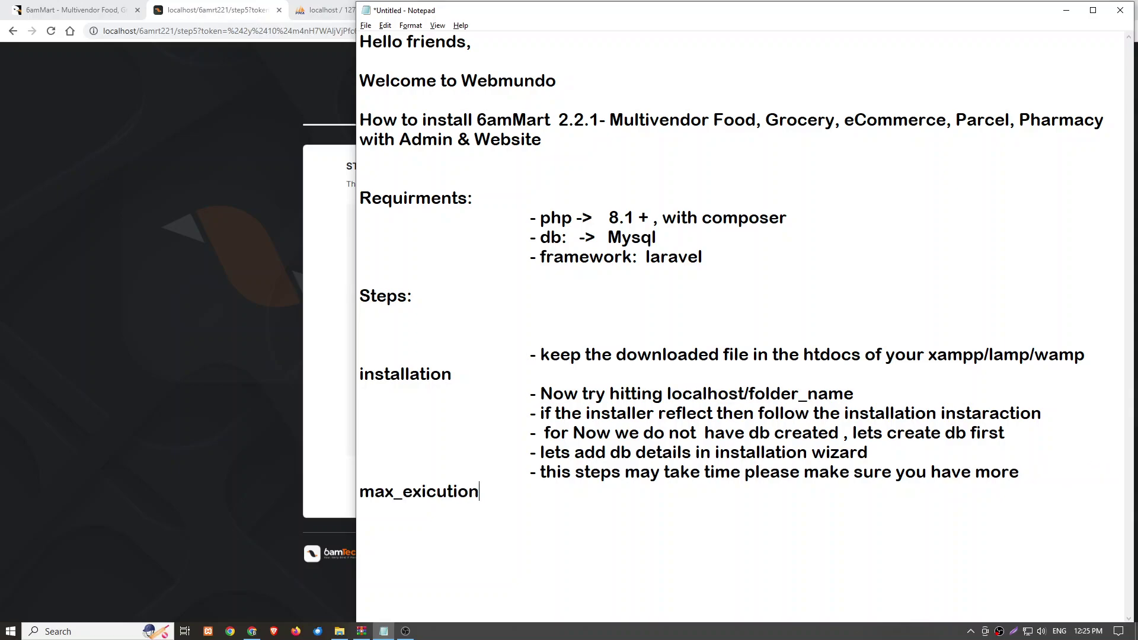
# Move "max_exicution" to an indented line, complete it with "time in php.ini", and start another list item.
pyautogui.press('Home')
pyautogui.press('Return')
pyautogui.press('Tab')
pyautogui.press('Tab')
pyautogui.press('Tab')
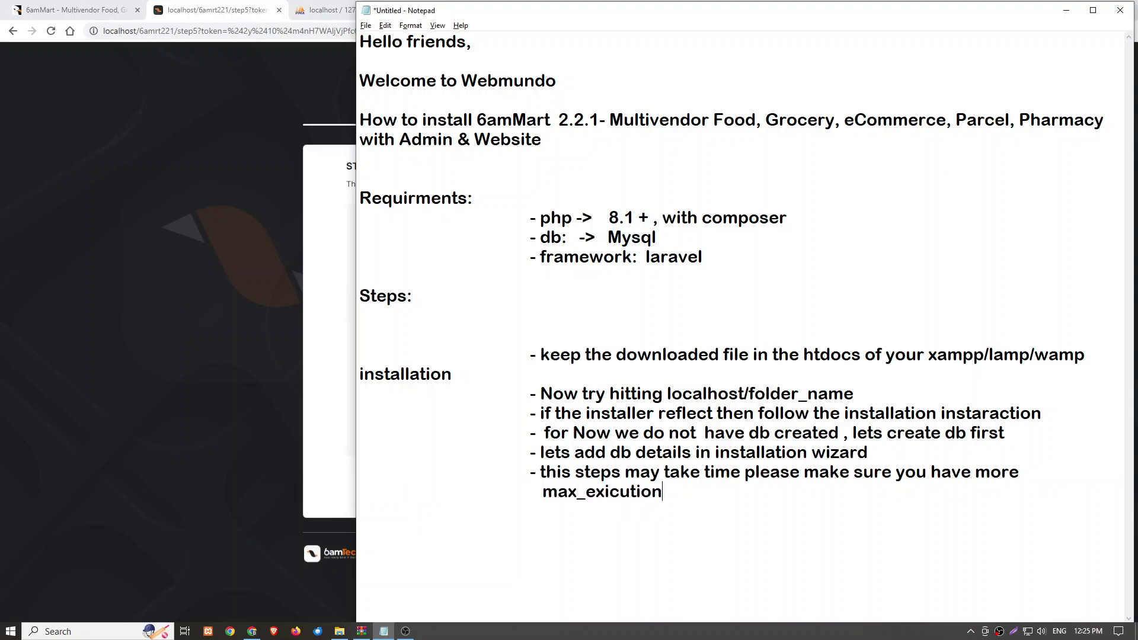
pyautogui.write('time in php.ini')
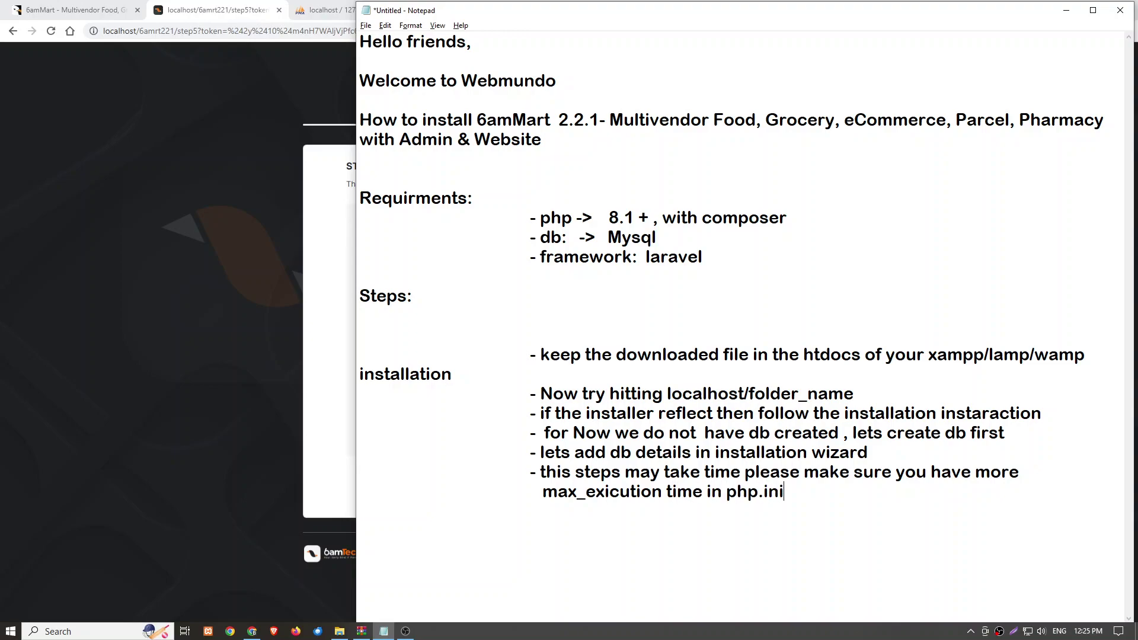
pyautogui.press('Return')
pyautogui.press('Tab')
pyautogui.press('Tab')
pyautogui.write('-')
# Return to the installer in Chrome and set the business name to WebMundo in the admin account settings.
pyautogui.click(310, 199)
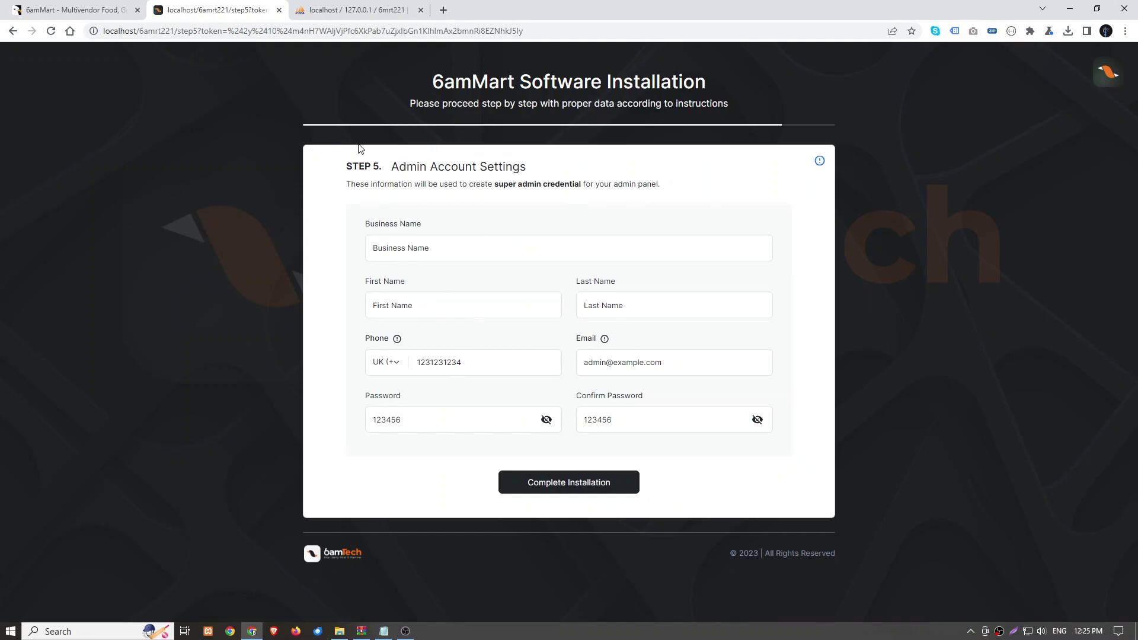
pyautogui.moveTo(397, 170); pyautogui.dragTo(559, 172)
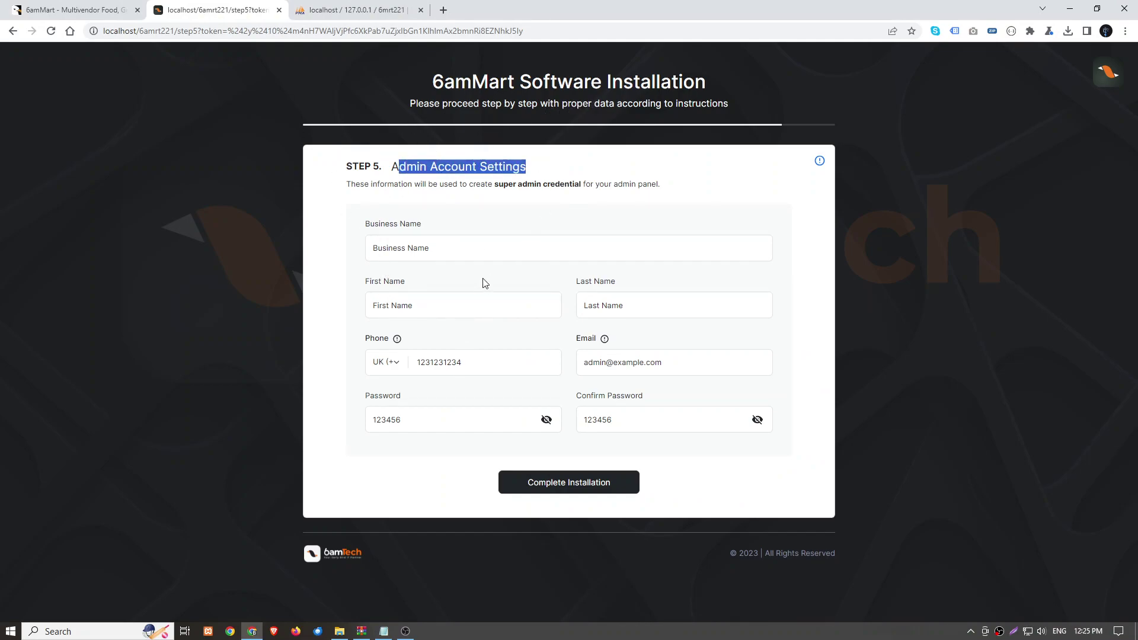
pyautogui.click(438, 252)
pyautogui.hotkey('ctrl', 'a')
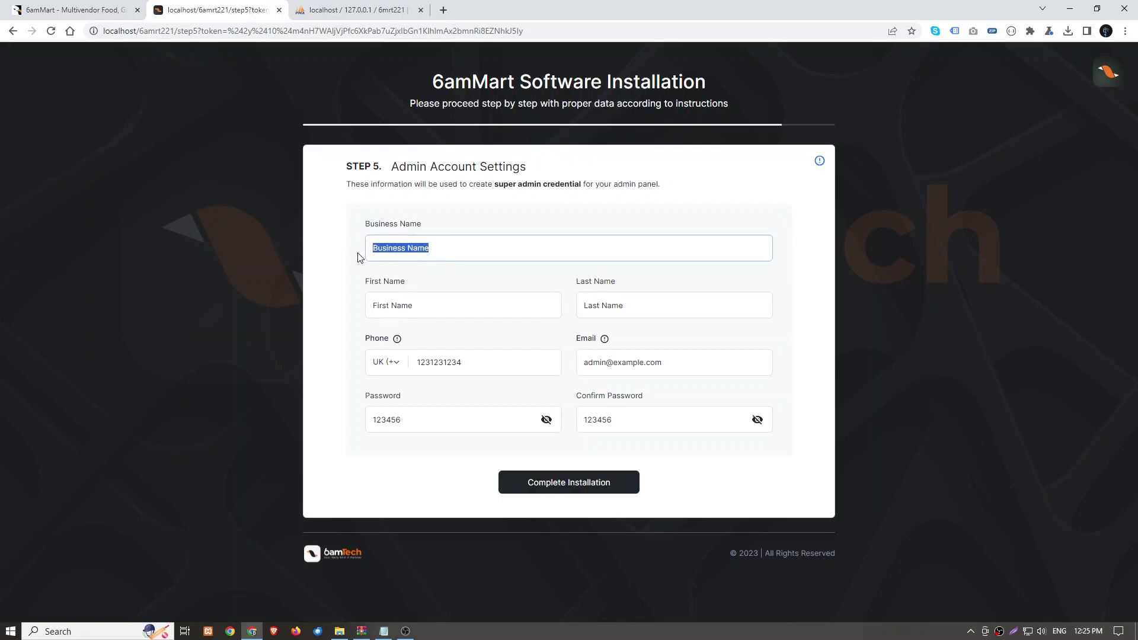
pyautogui.write('Webmundo')
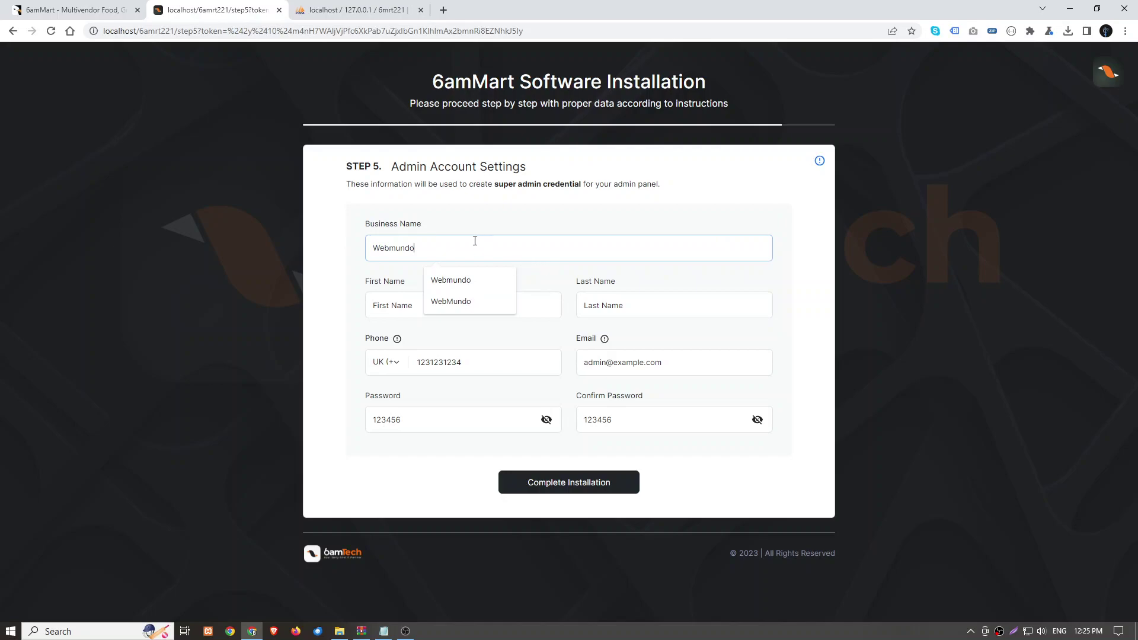
pyautogui.click(450, 300)
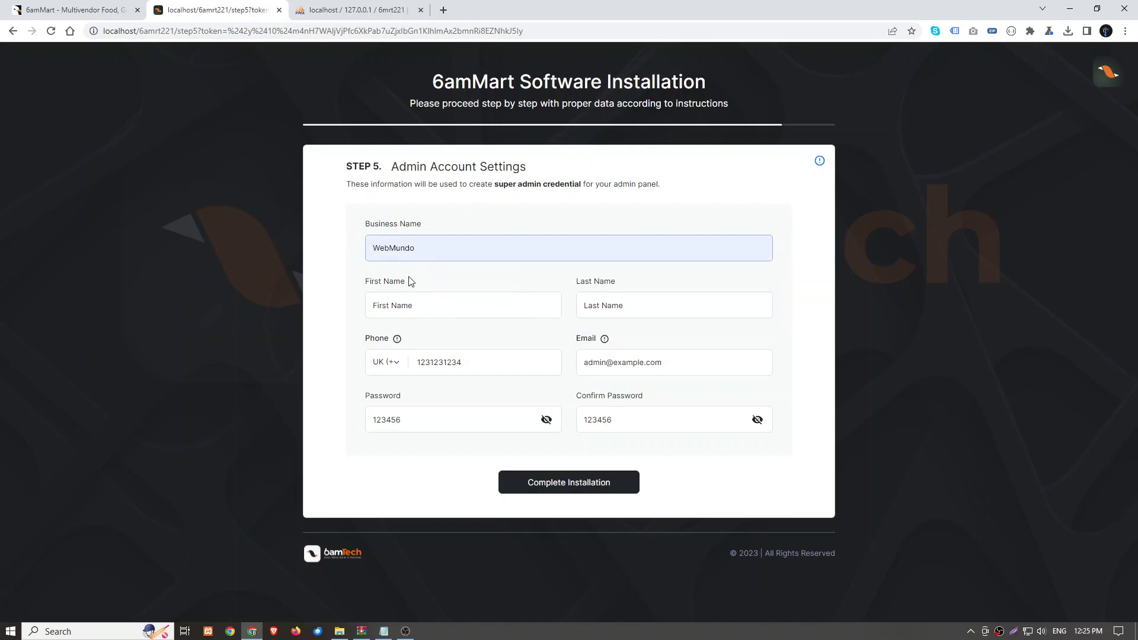
# Set the admin account's first name to Web and last name to Mundo.
pyautogui.click(421, 310)
pyautogui.write('Web')
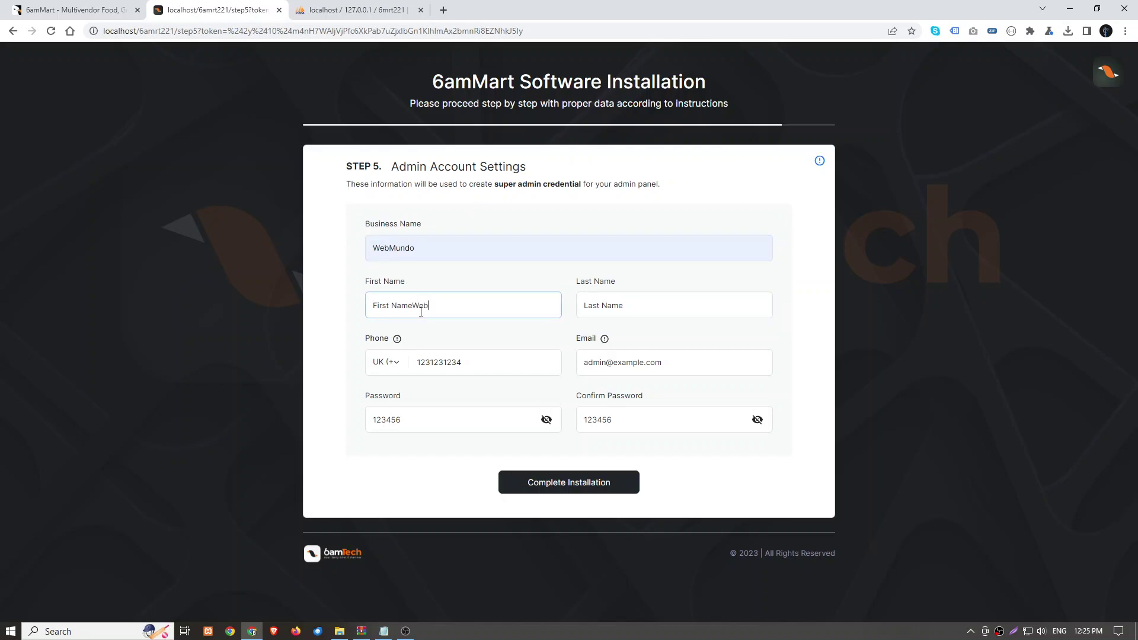
pyautogui.hotkey('ctrl', 'a')
pyautogui.write('Web')
pyautogui.press('Tab')
pyautogui.write('Mundo')
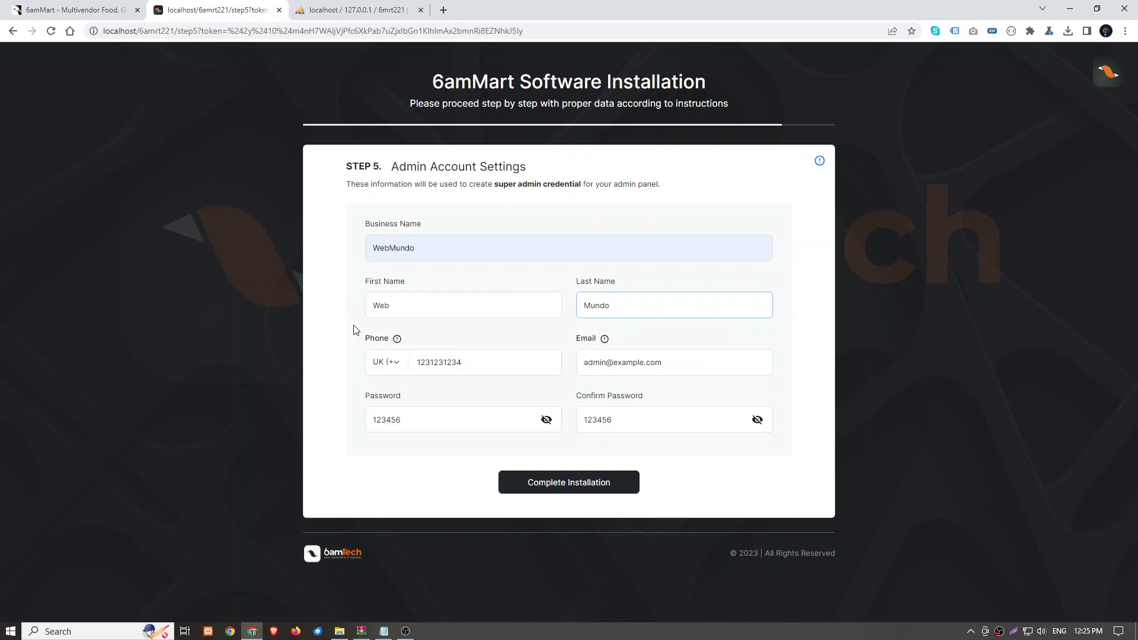
# Change the domain of the admin account's email address to gmail.
pyautogui.click(439, 362)
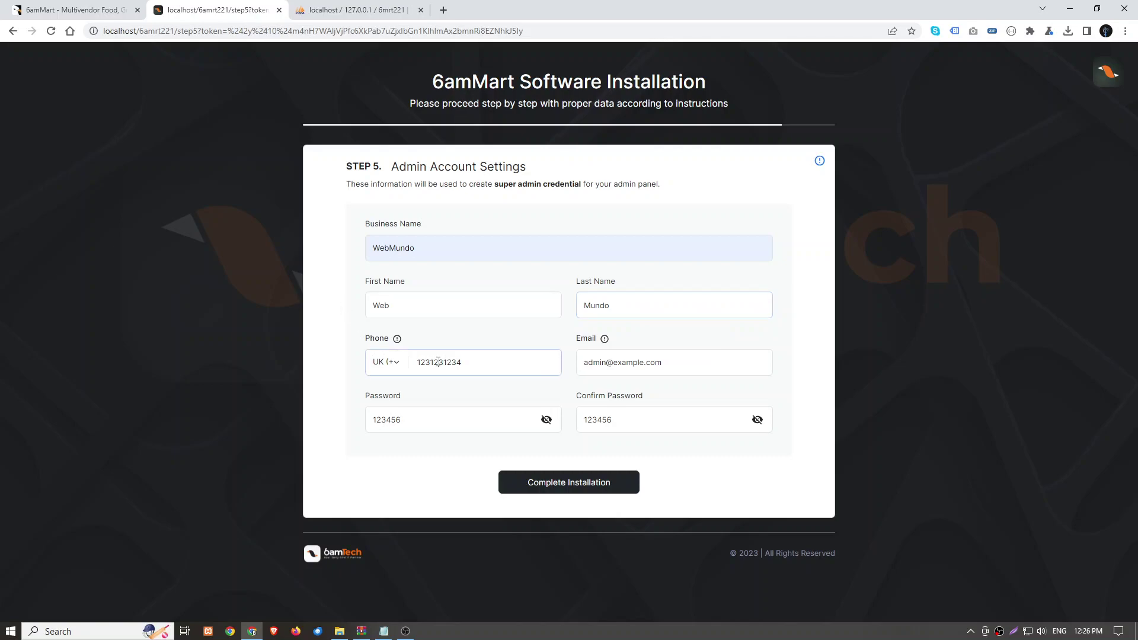
pyautogui.doubleClick(619, 363)
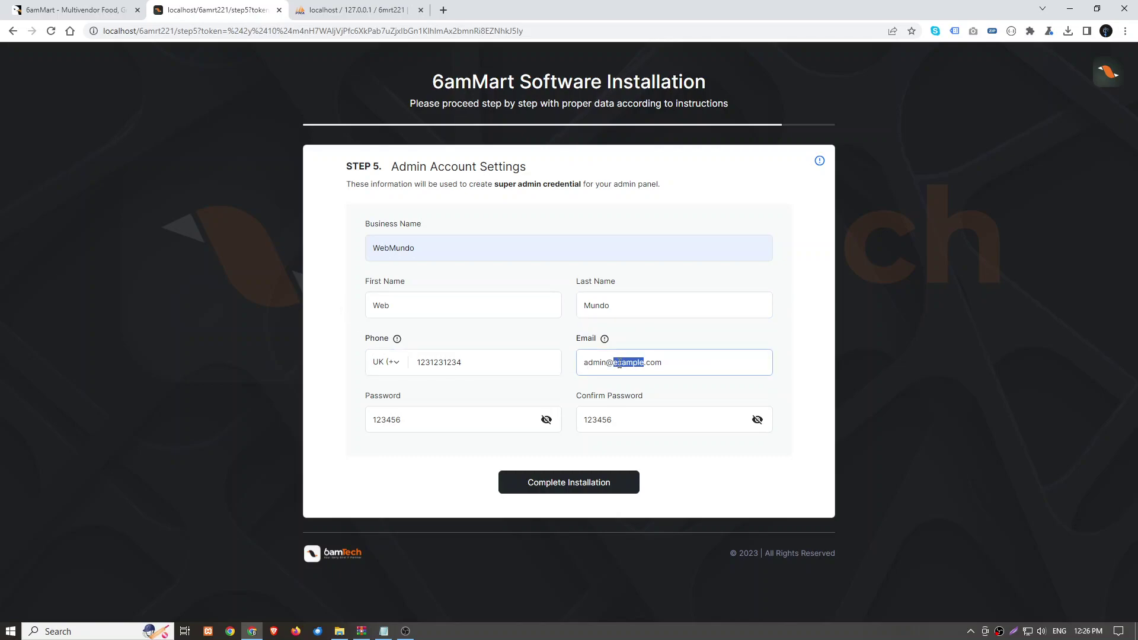
pyautogui.write('gmail')
# Fill in the admin password and its confirmation by reusing the copied email address, and complete the installation.
pyautogui.tripleClick(660, 369)
pyautogui.hotkey('ctrl', 'c')
pyautogui.press('Tab')
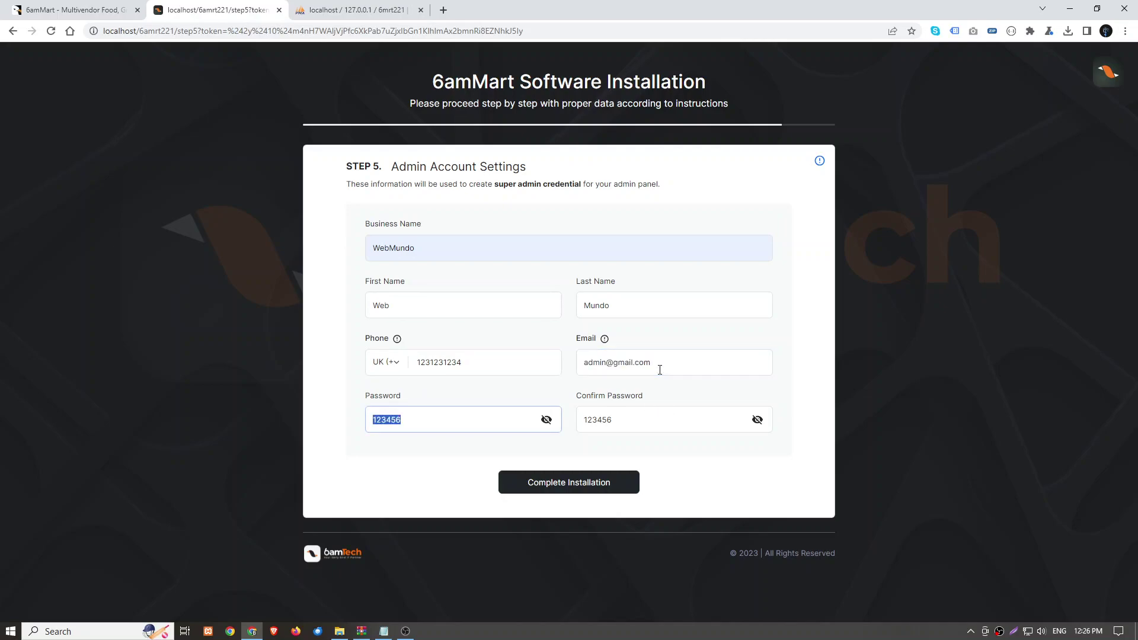
pyautogui.hotkey('ctrl', 'v')
pyautogui.press('Tab')
pyautogui.hotkey('ctrl', 'v')
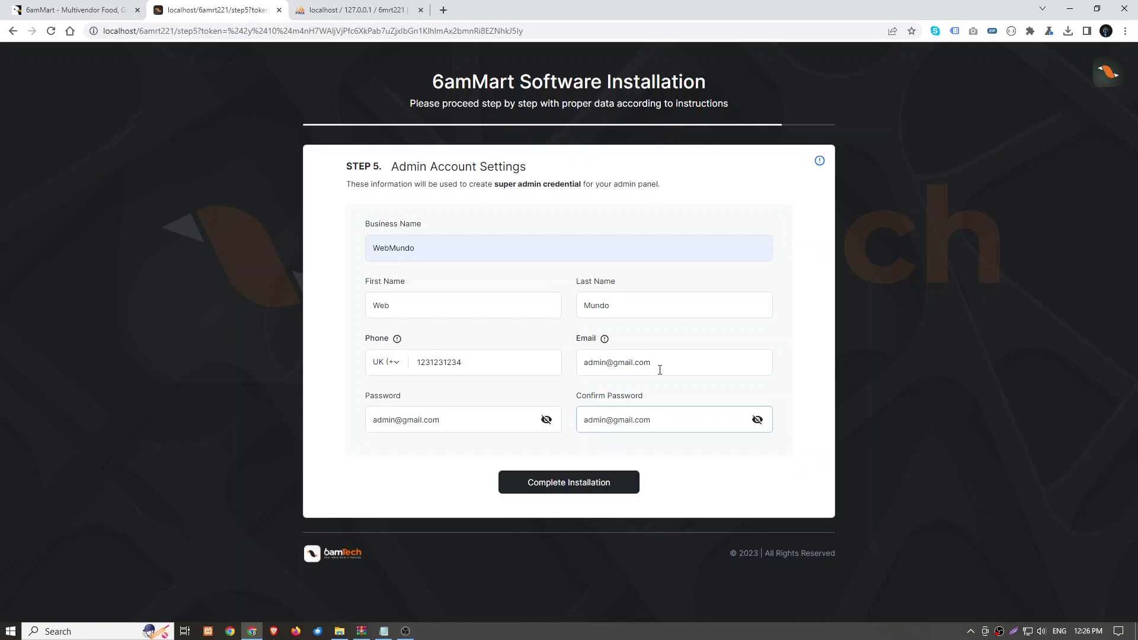
pyautogui.click(576, 492)
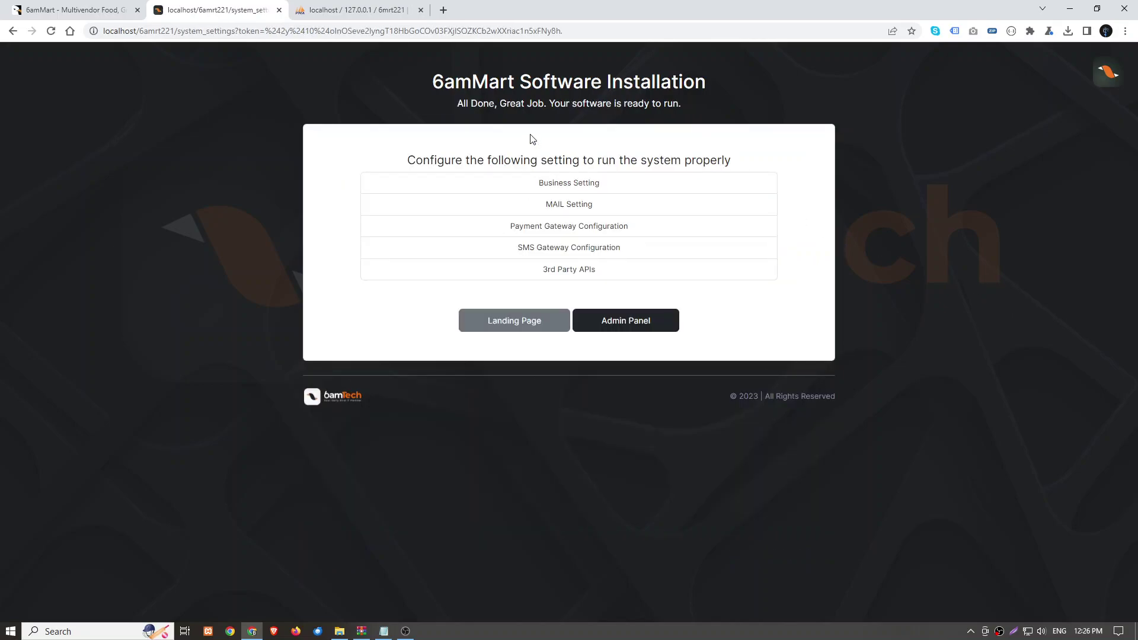
# Open the installed site's landing page and look through its sections down to the footer.
pyautogui.click(497, 325)
pyautogui.click(332, 10)
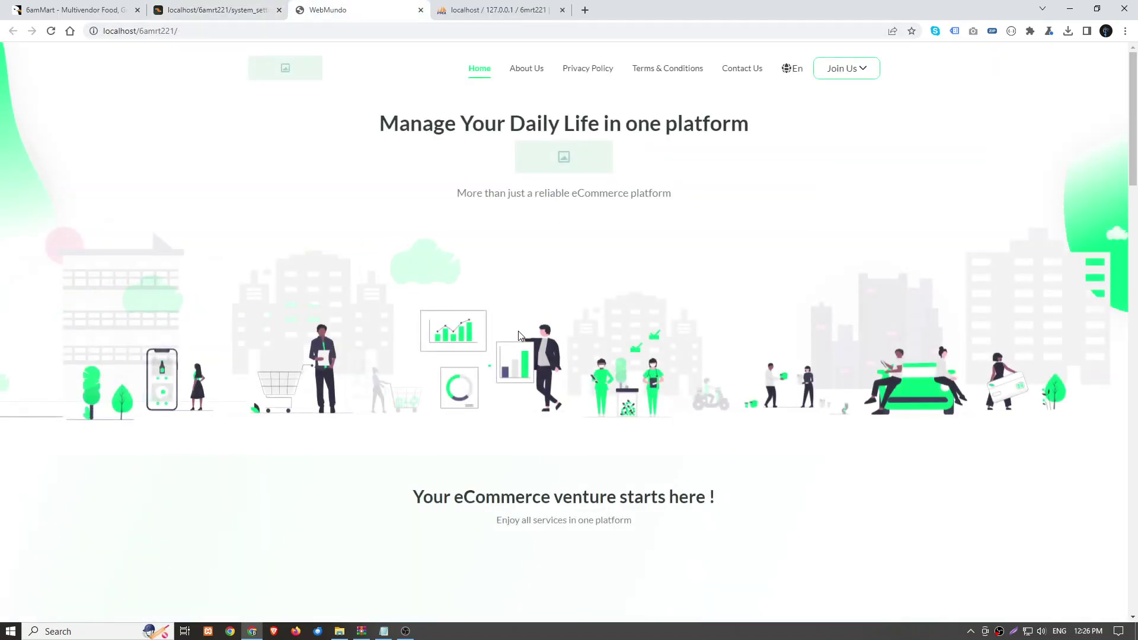
pyautogui.scroll(-10, 518, 335)
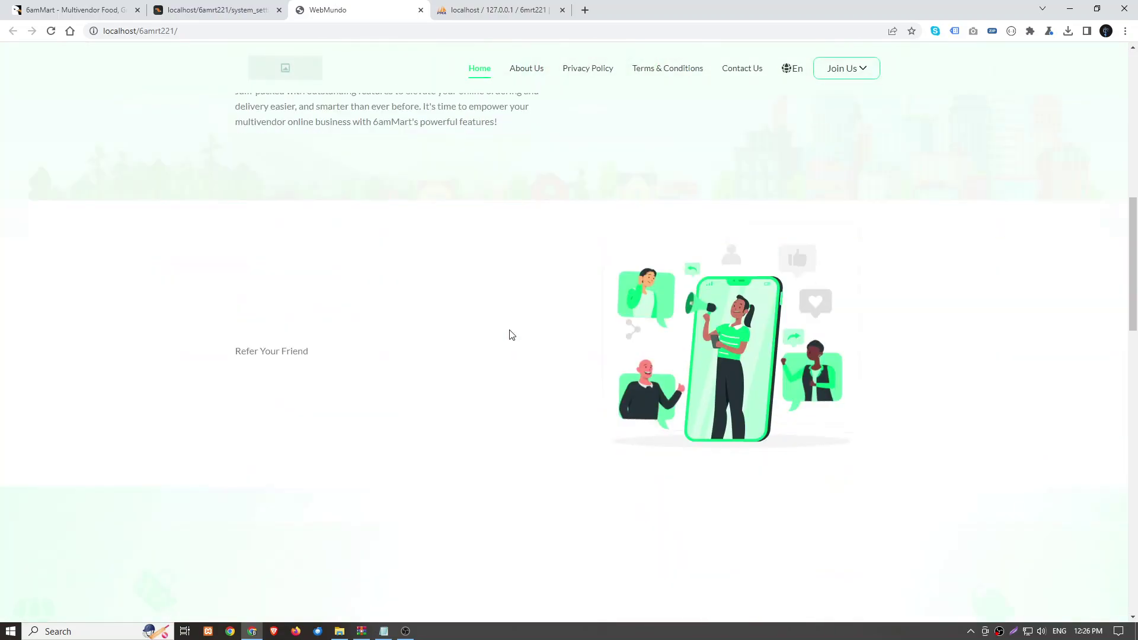
pyautogui.scroll(-6, 511, 335)
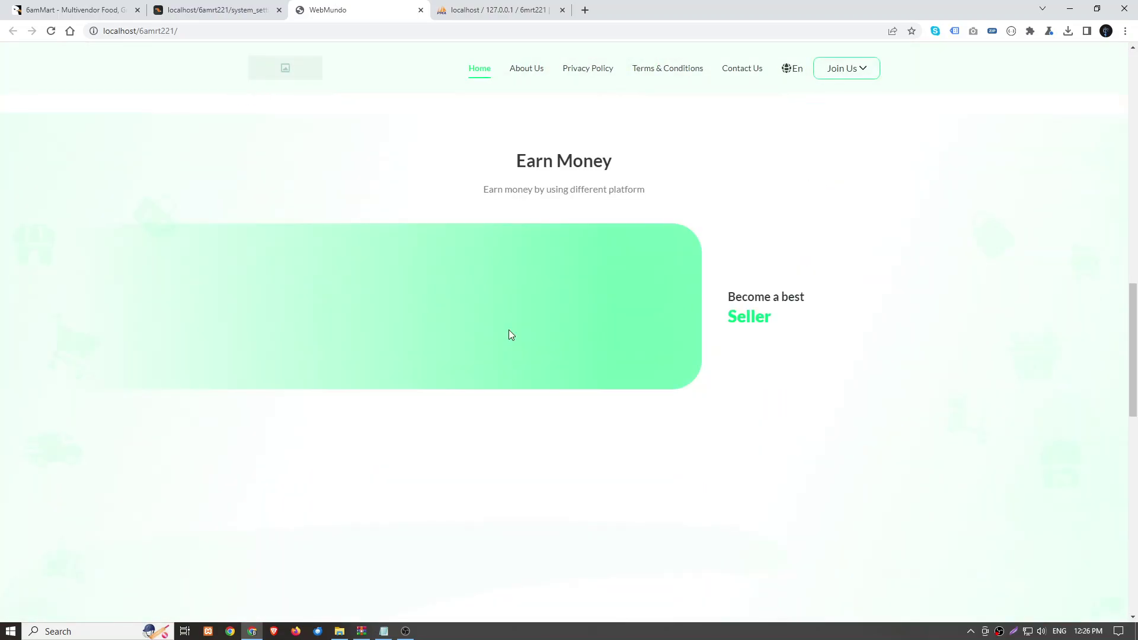
pyautogui.scroll(-5, 511, 335)
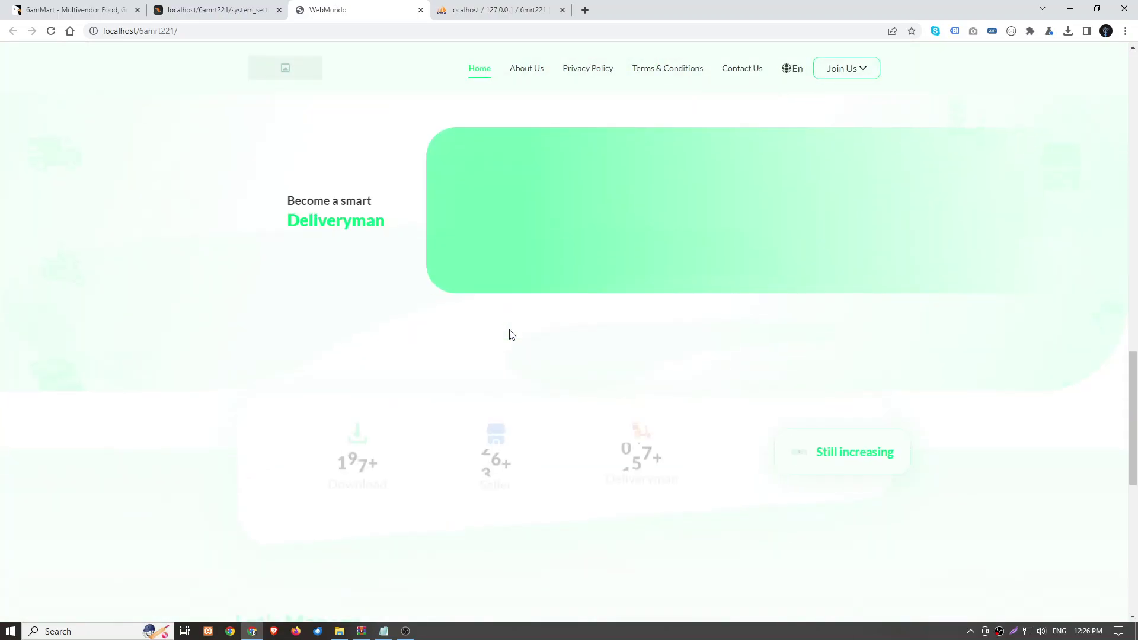
pyautogui.scroll(-9, 512, 335)
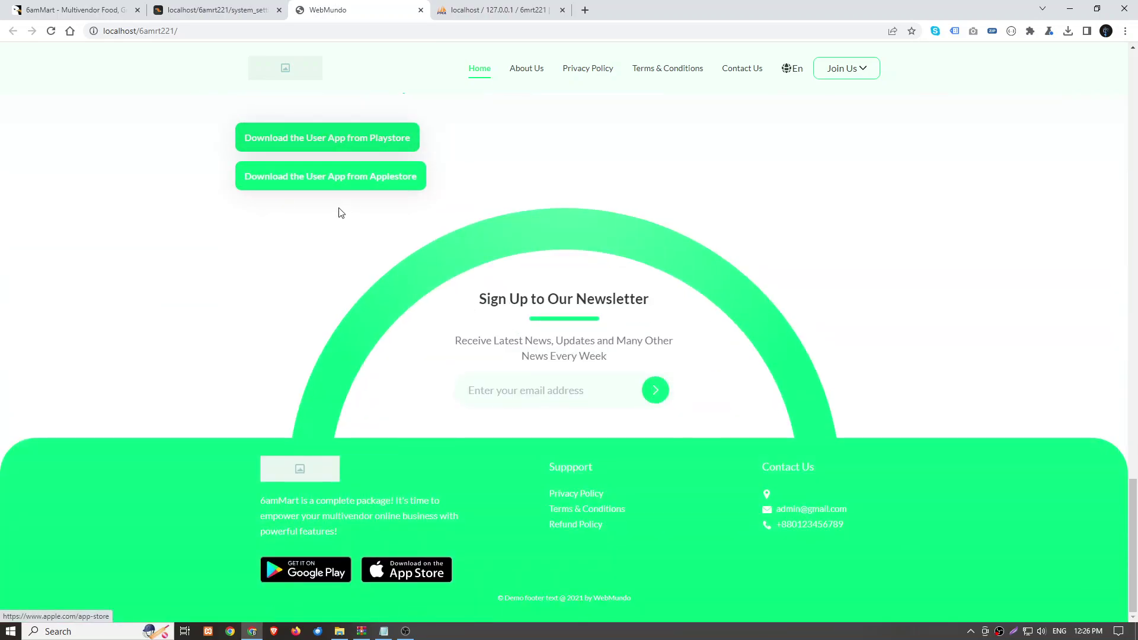
# Open the admin panel from the installer's final page and log in with the admin password and the captcha code.
pyautogui.click(207, 10)
pyautogui.click(620, 325)
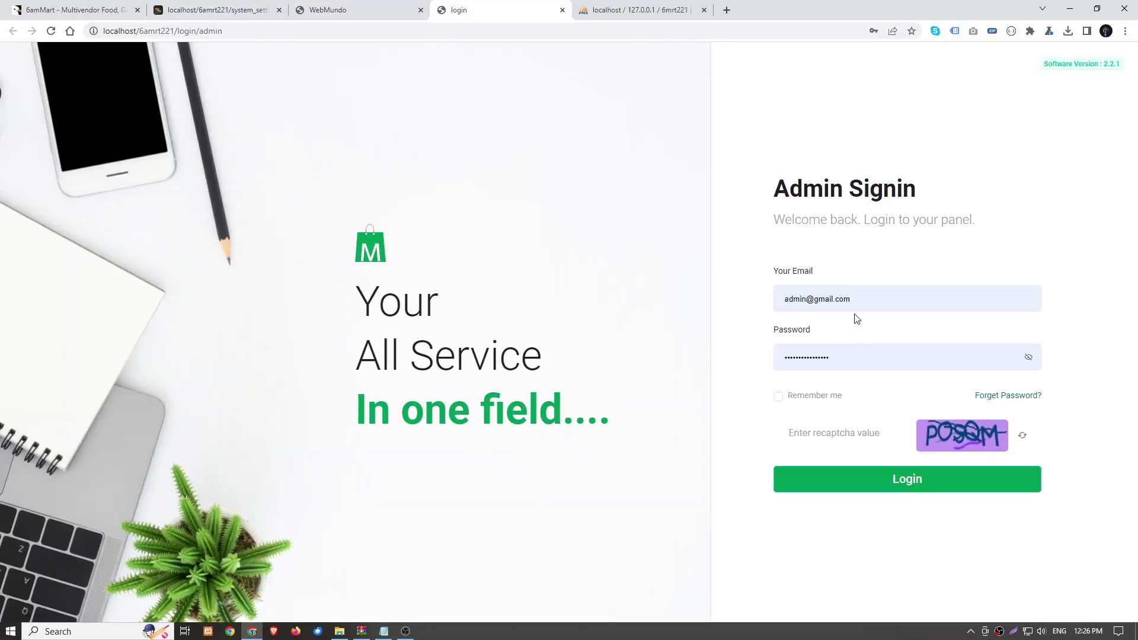
pyautogui.click(1026, 359)
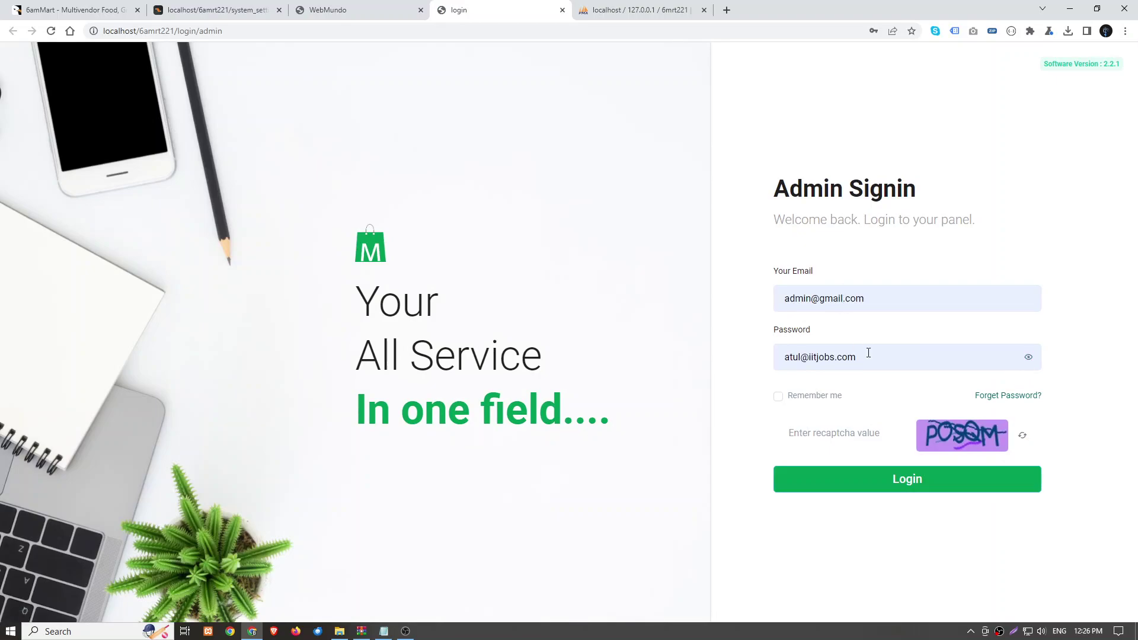
pyautogui.click(805, 362)
pyautogui.click(682, 341)
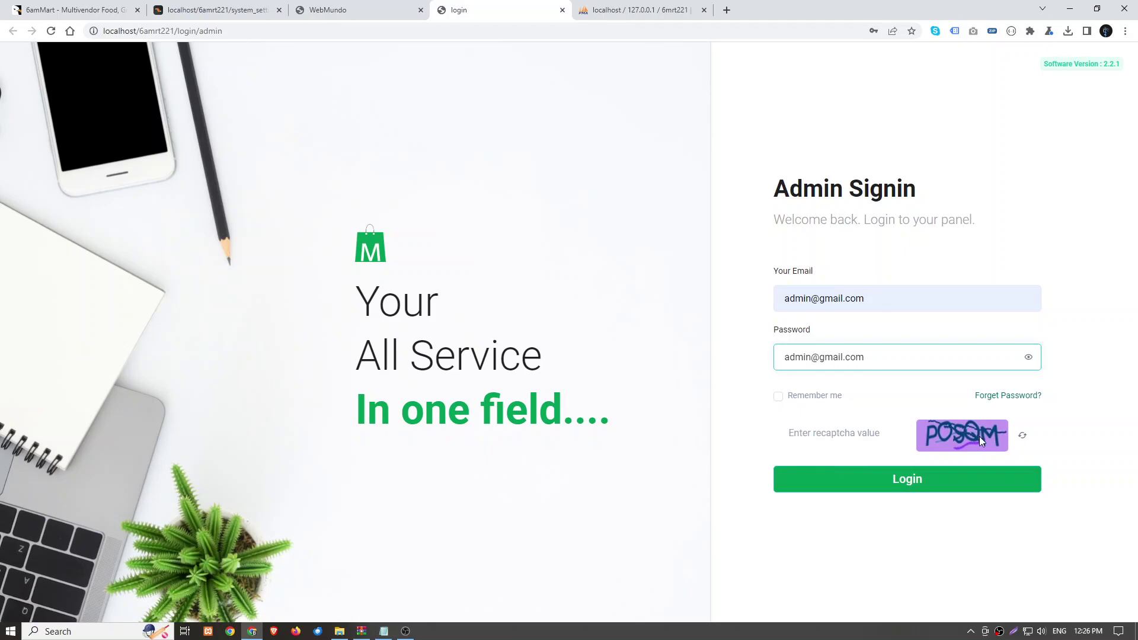
pyautogui.click(851, 435)
pyautogui.write('POSQM')
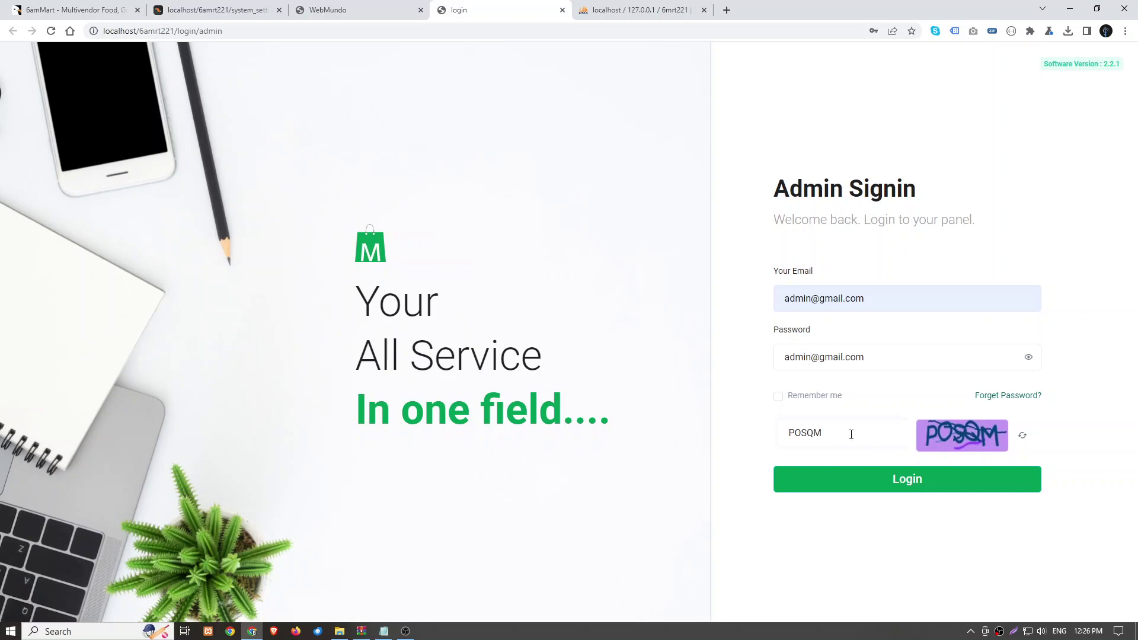
pyautogui.click(910, 483)
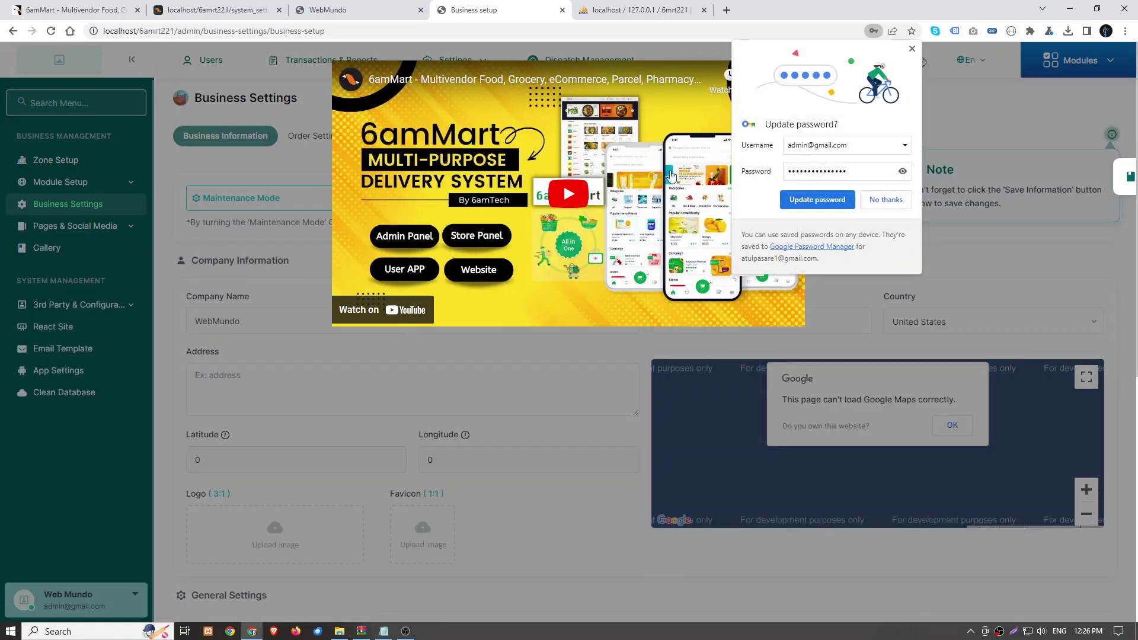
# Dismiss the browser's password update prompt, close the introductory video and end the guided tour.
pyautogui.click(912, 49)
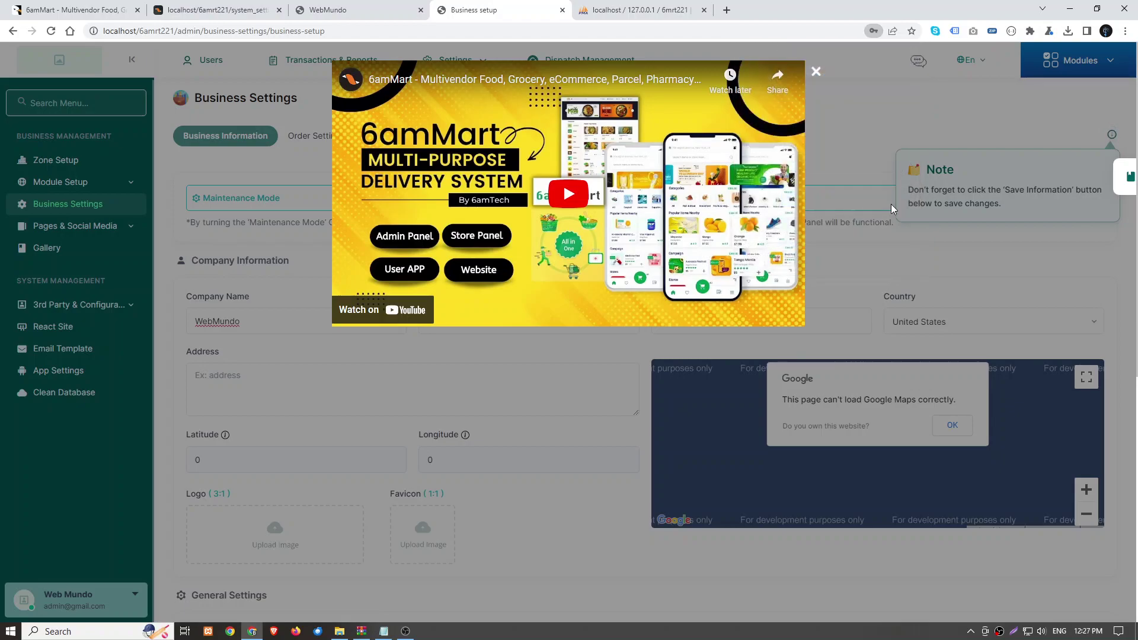
pyautogui.click(816, 72)
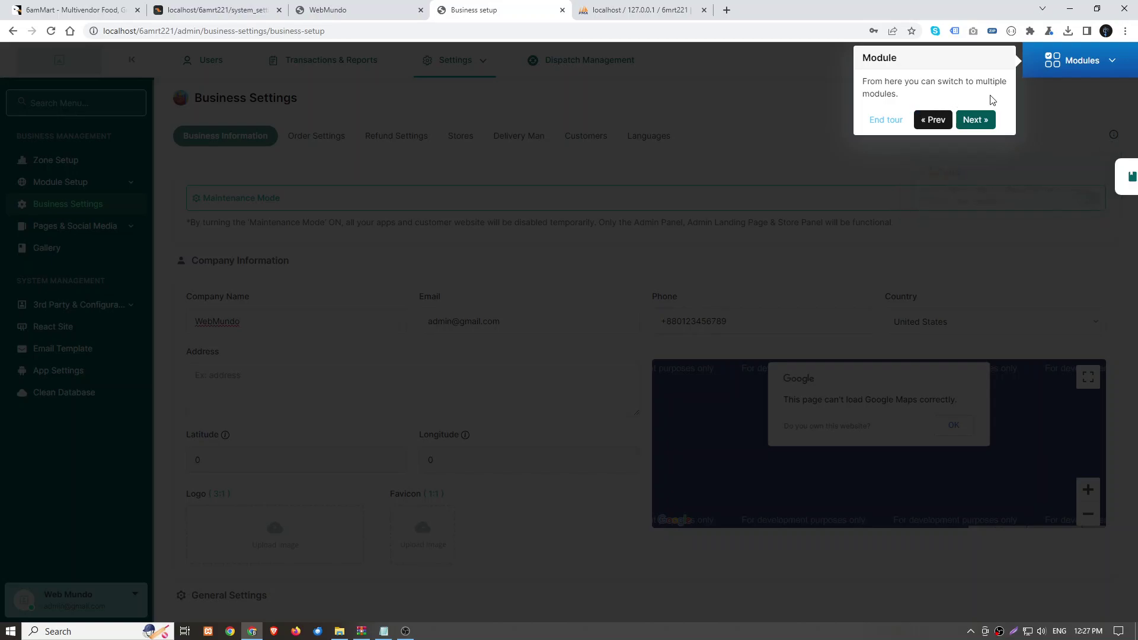
pyautogui.click(898, 131)
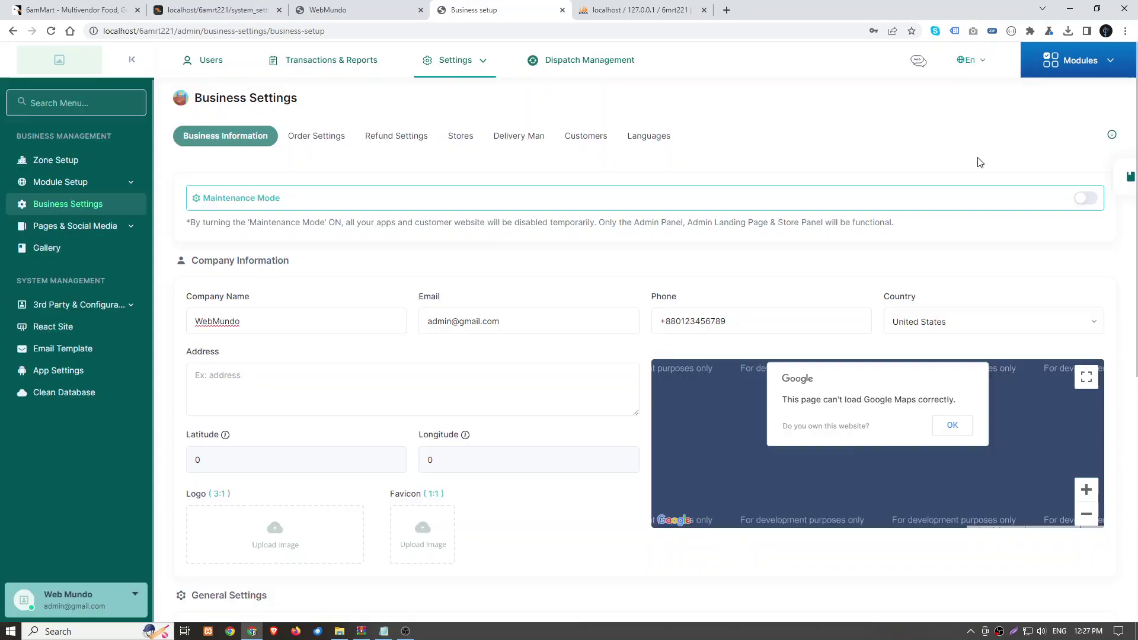
# Go to the business module setup and view the form for adding a new module, closing the introductory videos.
pyautogui.click(1106, 70)
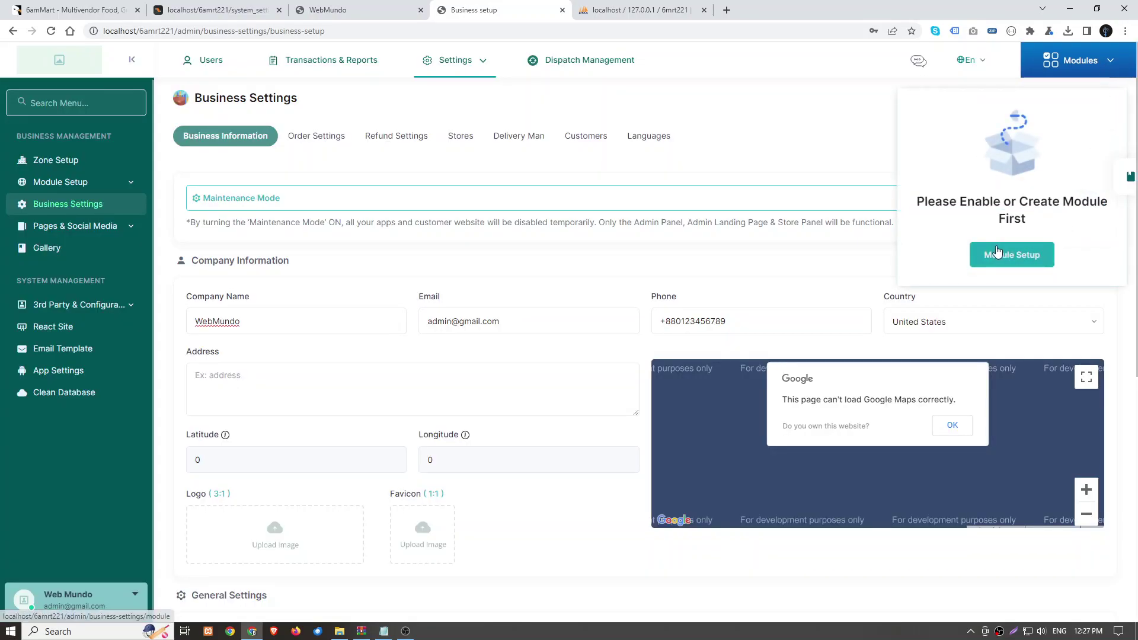
pyautogui.click(1034, 261)
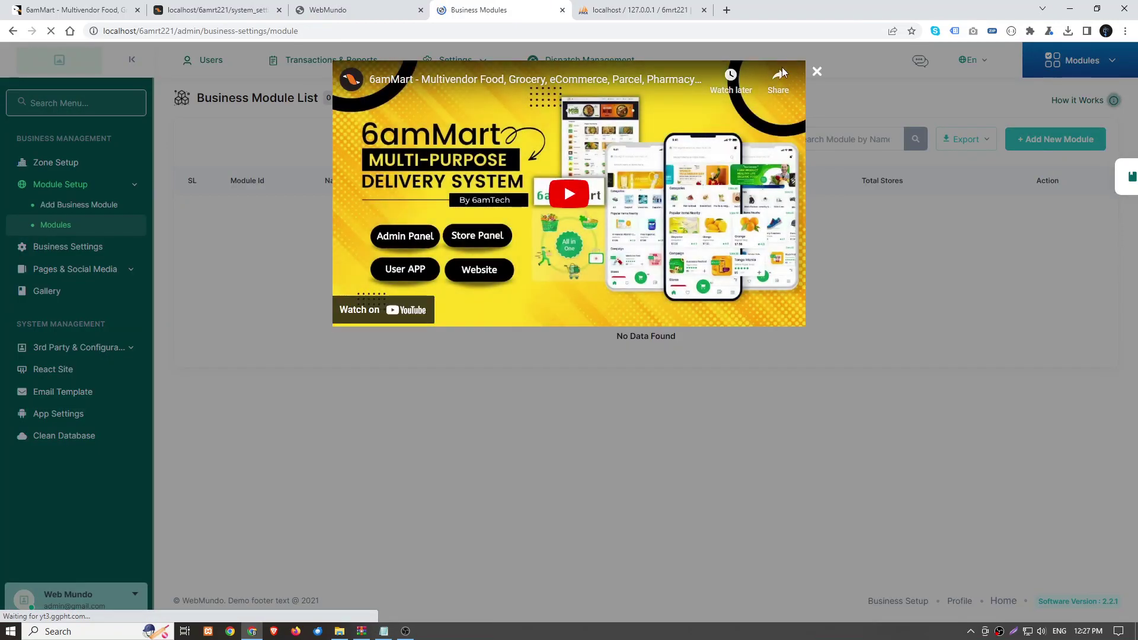
pyautogui.click(817, 71)
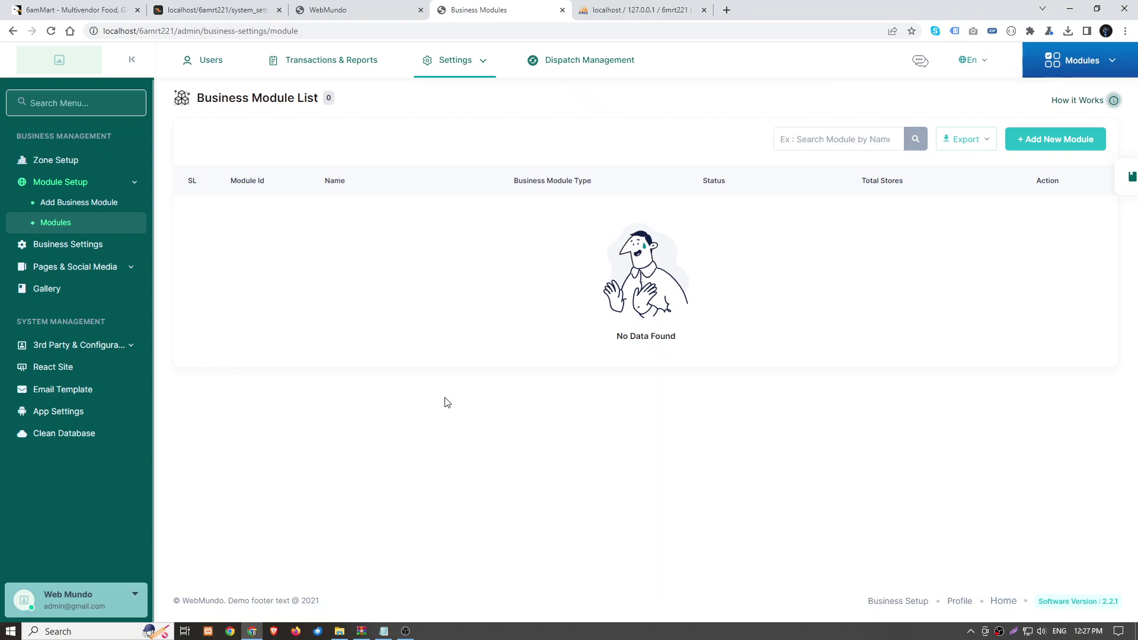
pyautogui.click(1037, 143)
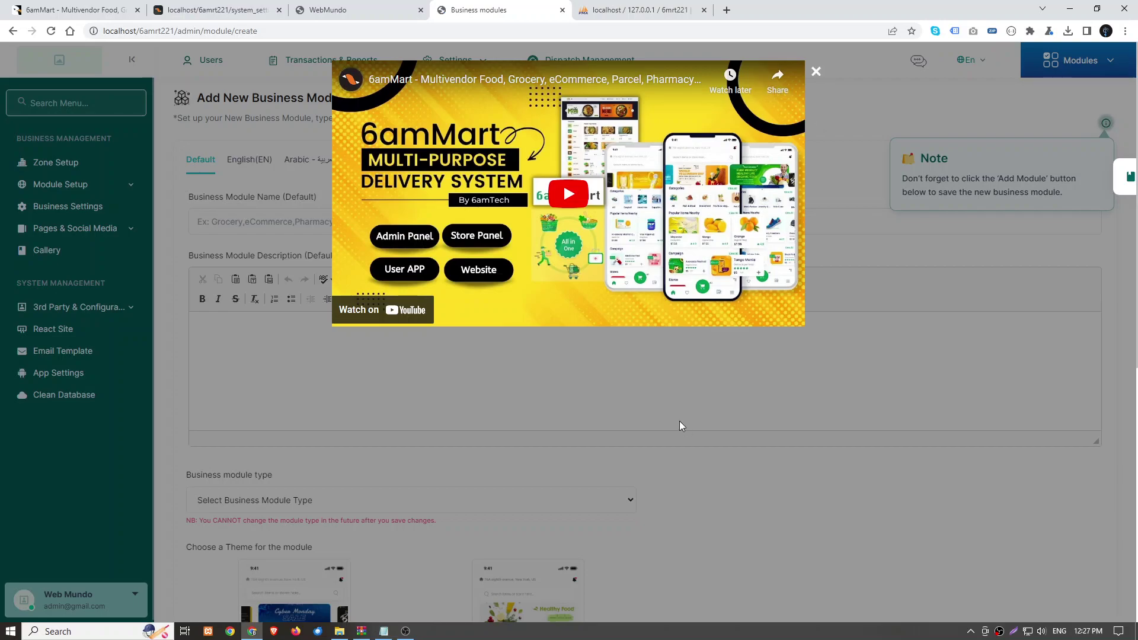
pyautogui.click(818, 72)
pyautogui.scroll(-4, 352, 308)
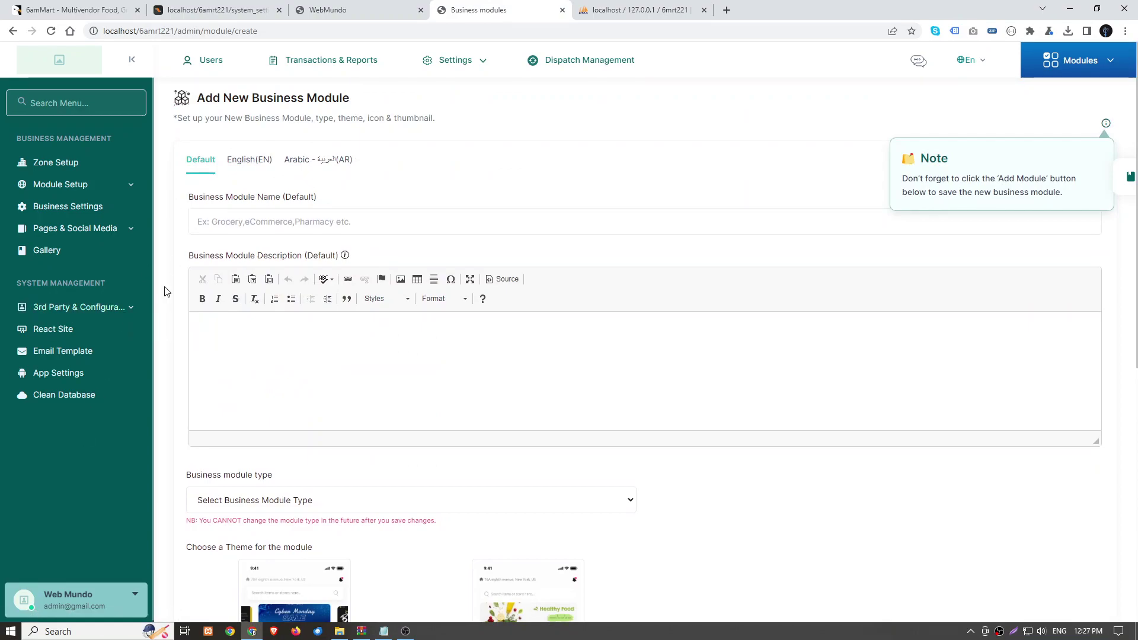
# Open App Settings and examine the user, store and deliveryman app version fields and the software version in the footer.
pyautogui.click(52, 378)
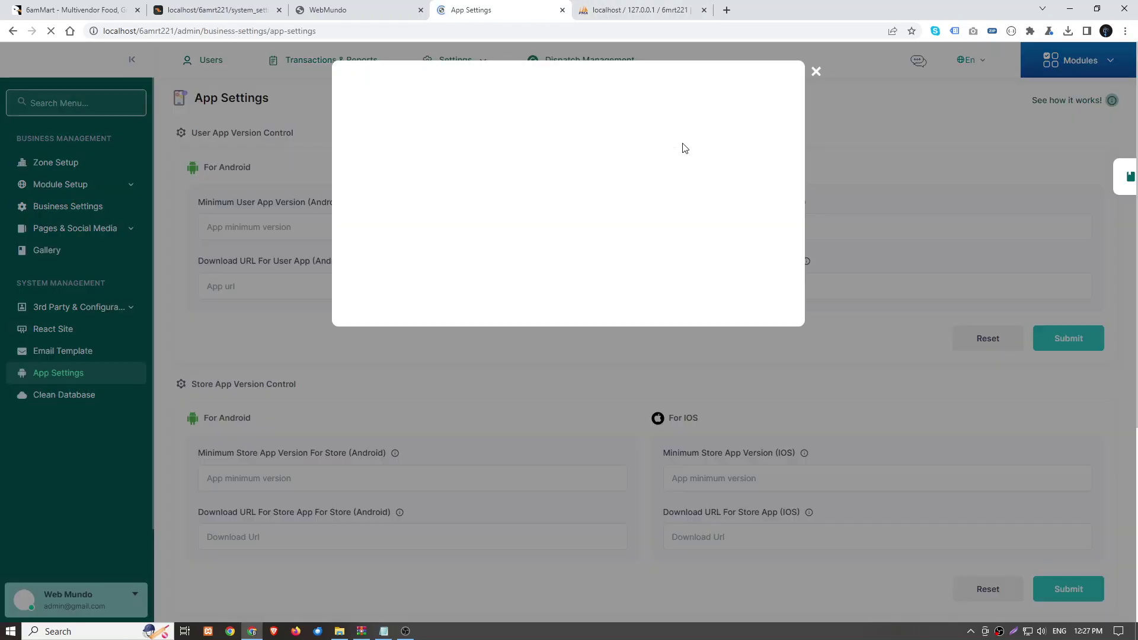
pyautogui.click(812, 71)
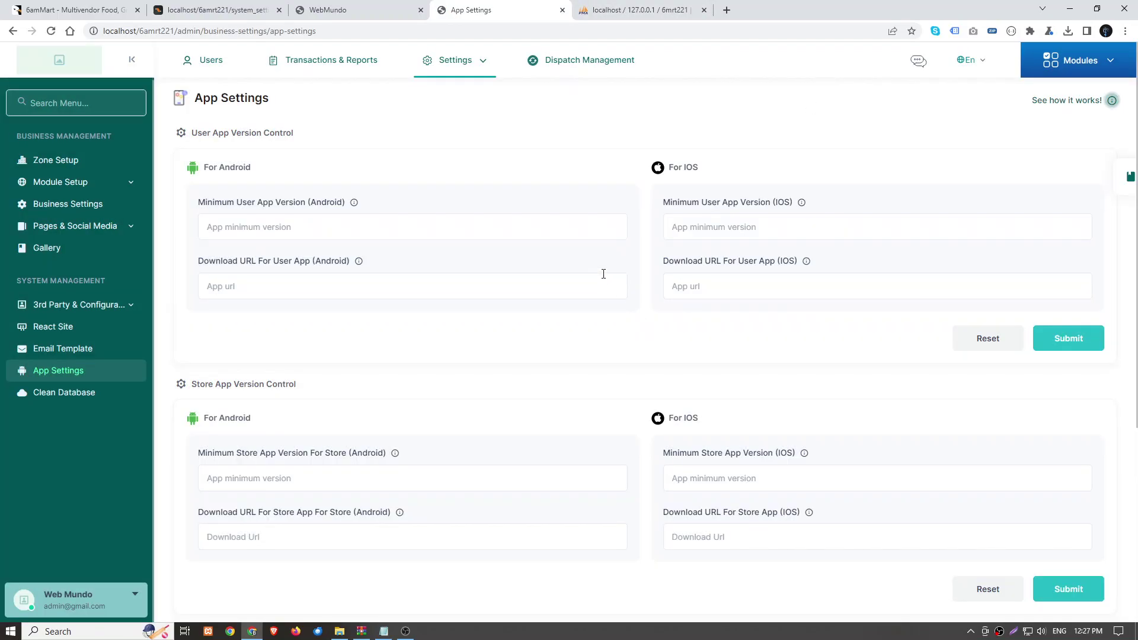
pyautogui.scroll(-1, 449, 245)
pyautogui.click(339, 172)
pyautogui.press('Tab')
pyautogui.press('Tab')
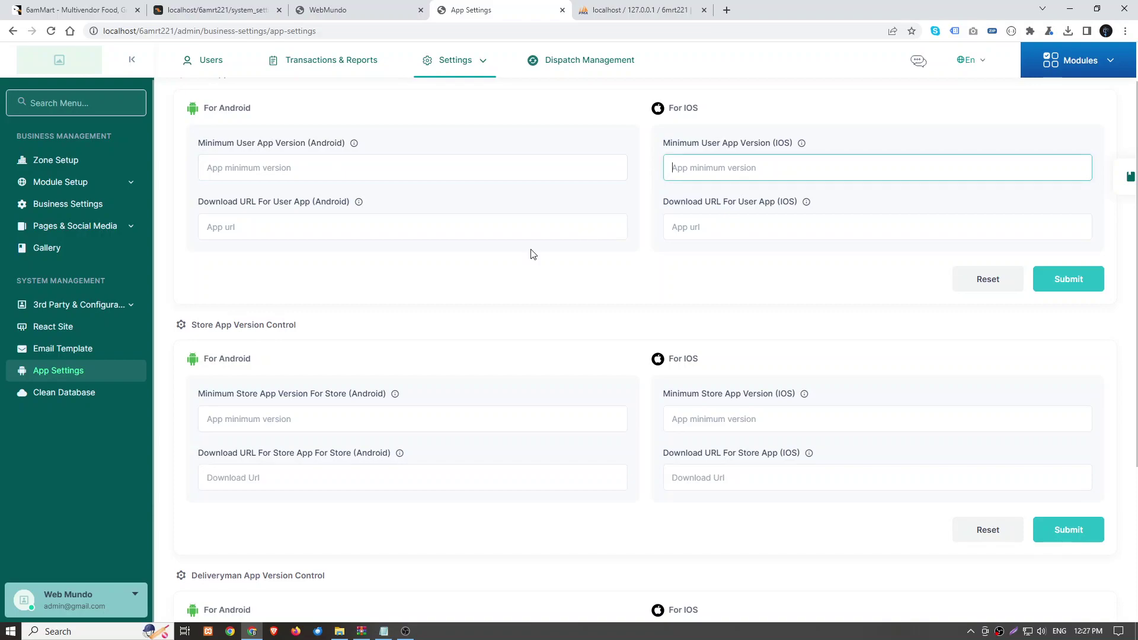
pyautogui.click(719, 231)
pyautogui.scroll(-4, 524, 328)
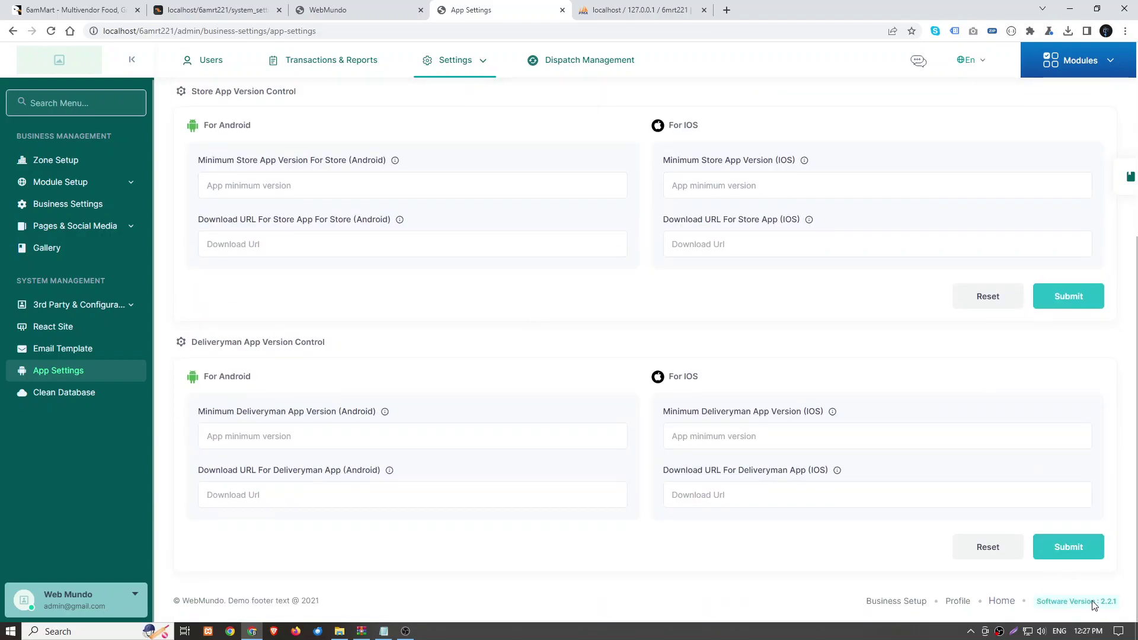
pyautogui.moveTo(1093, 604); pyautogui.dragTo(1137, 602)
pyautogui.click(529, 480)
# Switch to Notepad and write "So this is how We can install" in the empty last list item.
pyautogui.click(384, 631)
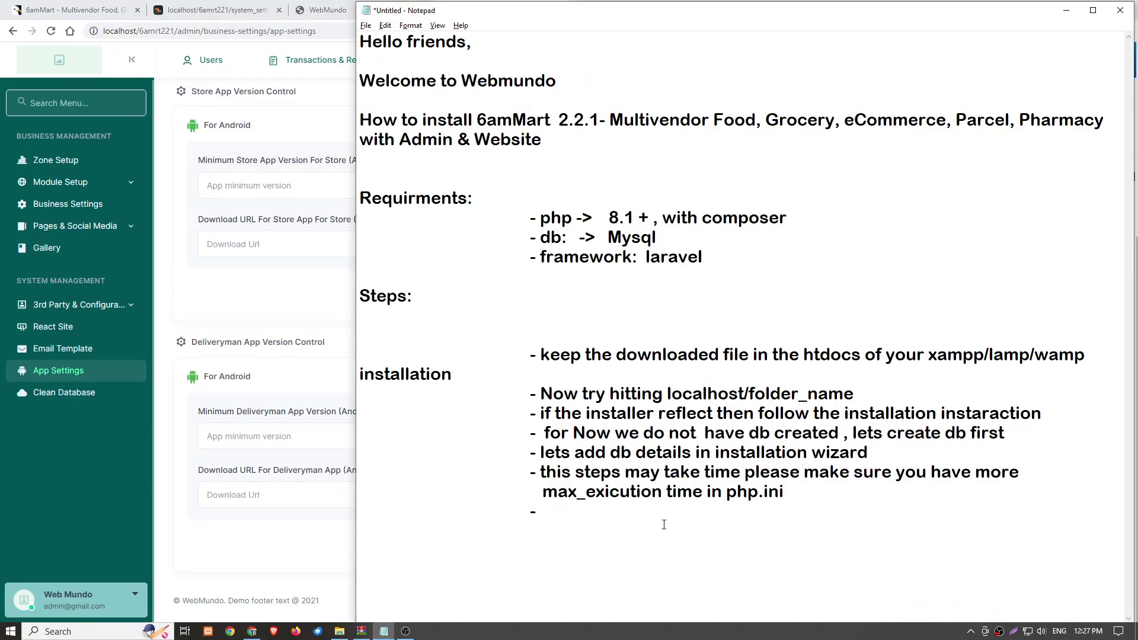
pyautogui.write('So this is how We ')
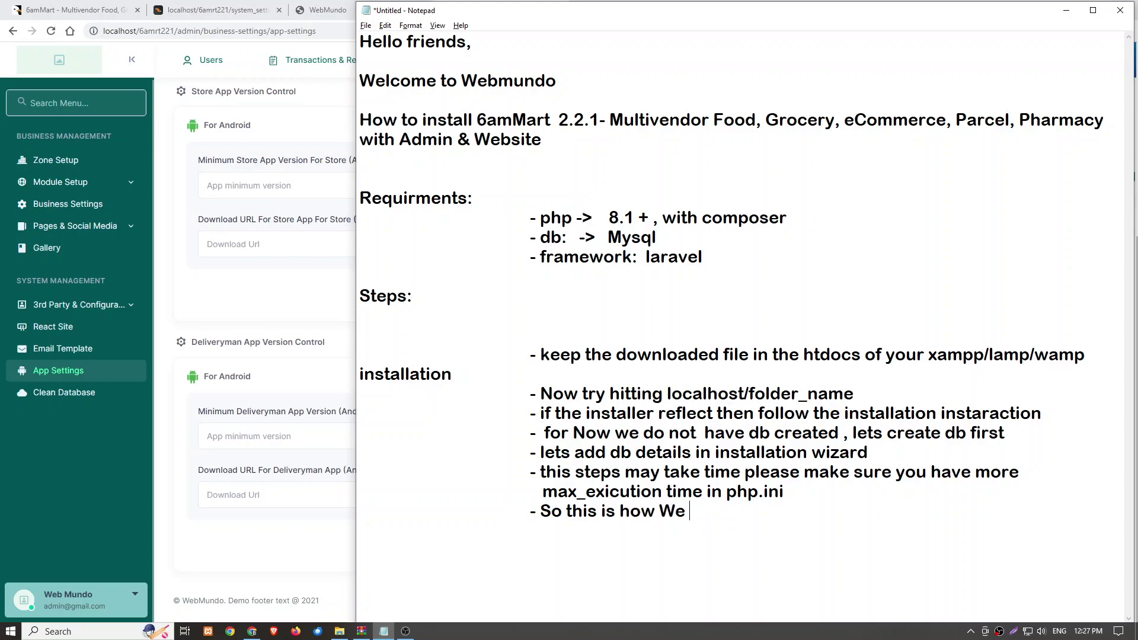
pyautogui.write('can install')
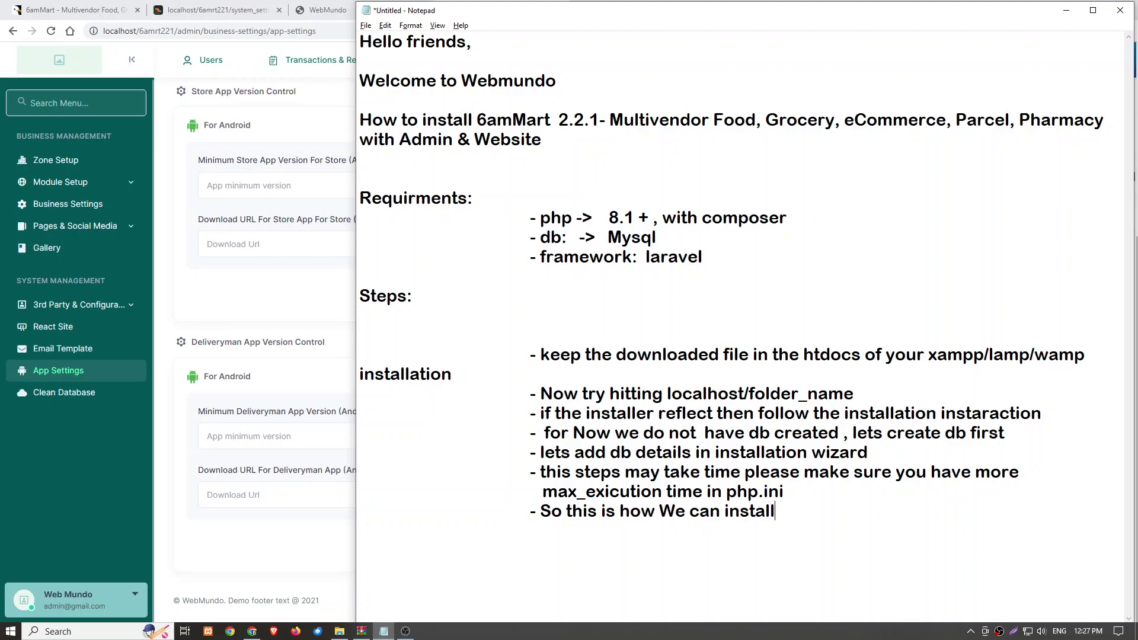
# Remove the dash and indentation before the closing sentence and separate it from the steps list with blank lines.
pyautogui.moveTo(538, 518); pyautogui.dragTo(382, 517)
pyautogui.press('BackSpace')
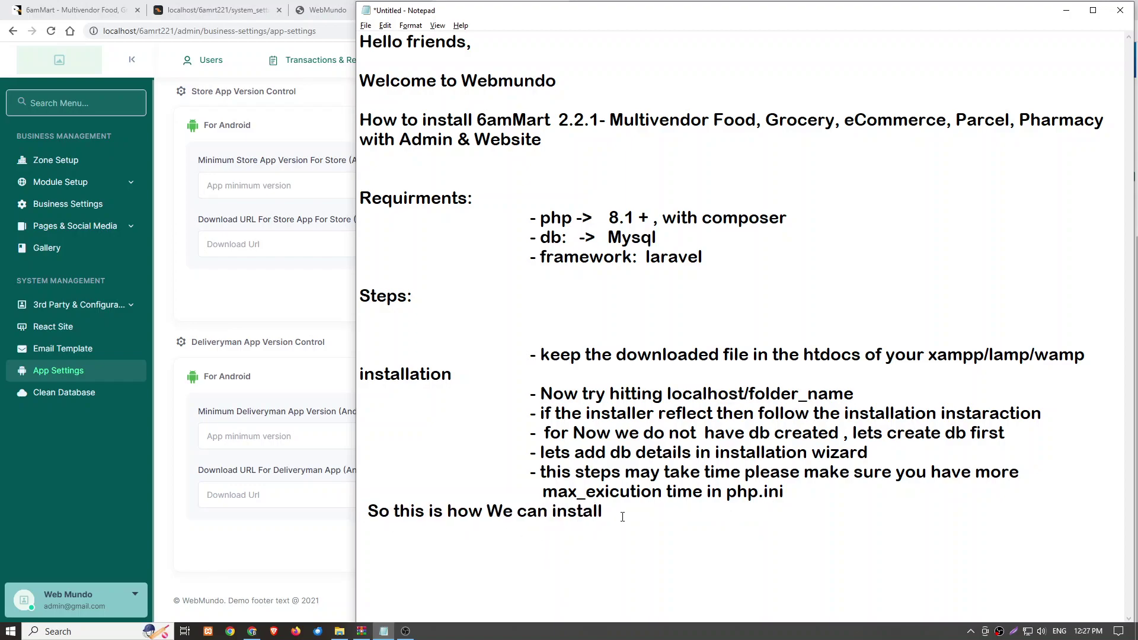
pyautogui.press('Return')
pyautogui.press('Return')
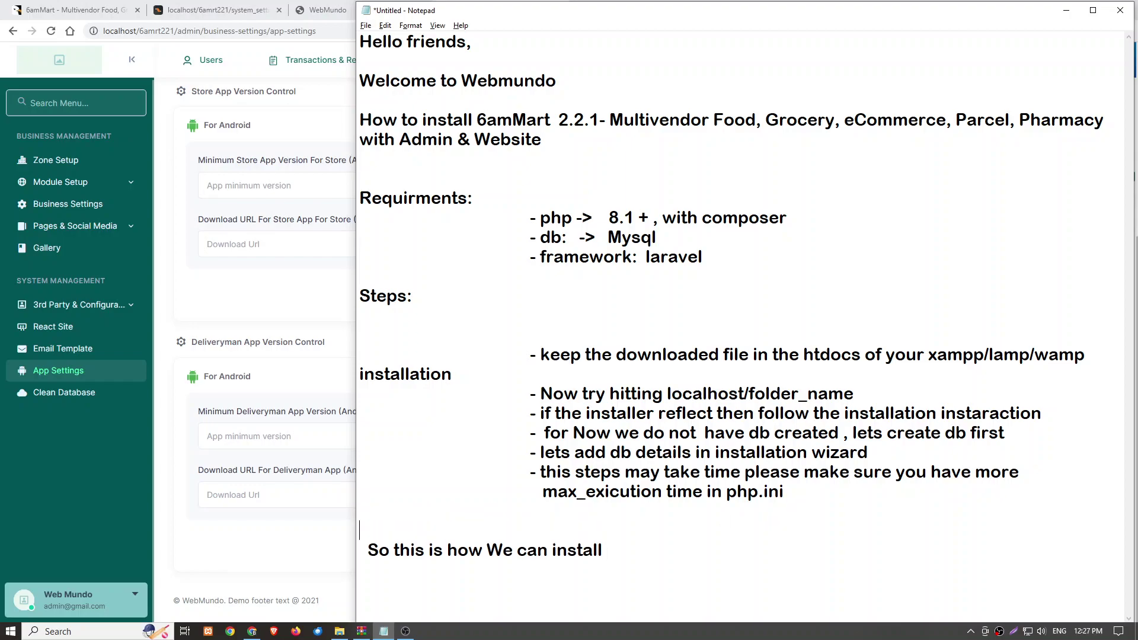
# Maximize Notepad, append the copied 6amMart product title to the closing sentence, and insert "2.2.1" after "6amMart".
pyautogui.moveTo(546, 4); pyautogui.dragTo(464, 4)
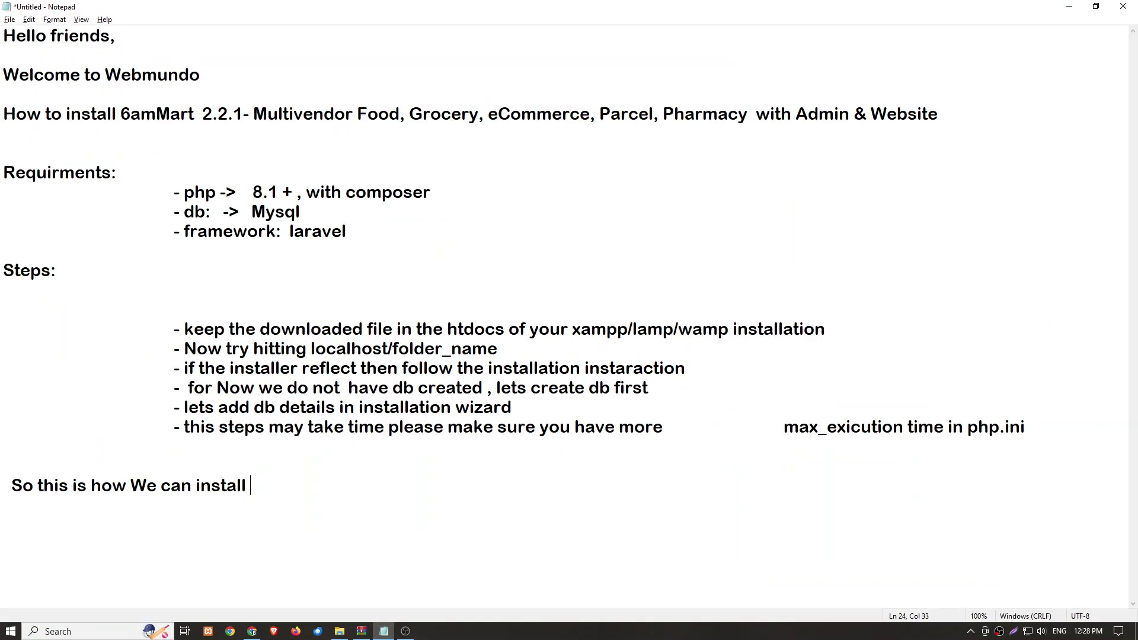
pyautogui.press('super+v')
pyautogui.scroll(-3, 640, 399)
pyautogui.click(658, 513)
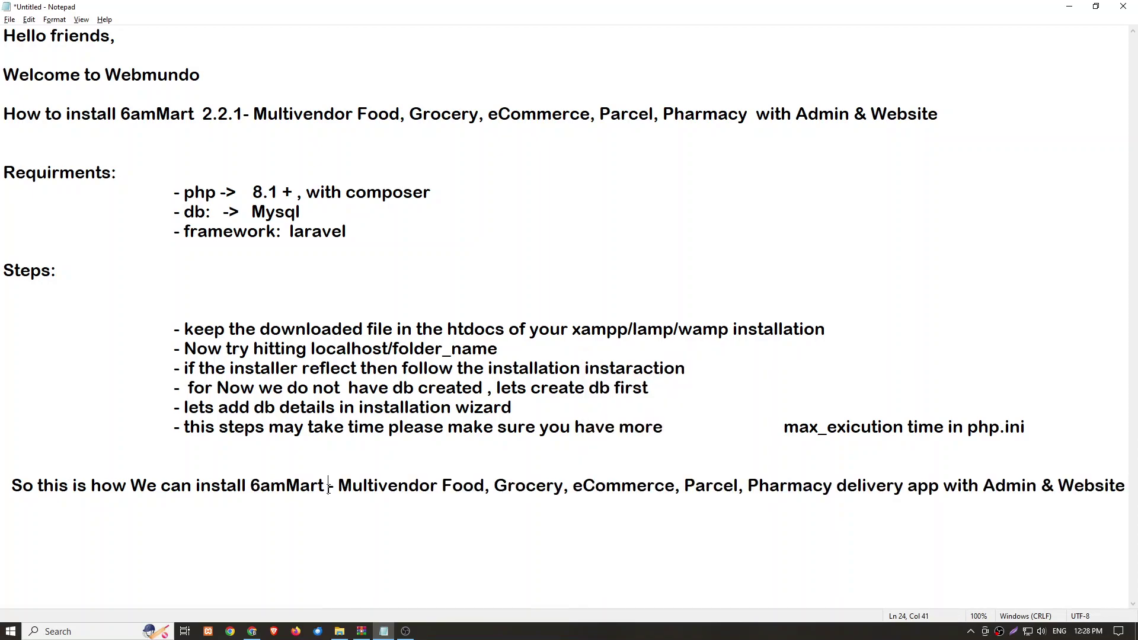
pyautogui.write('2.2.1')
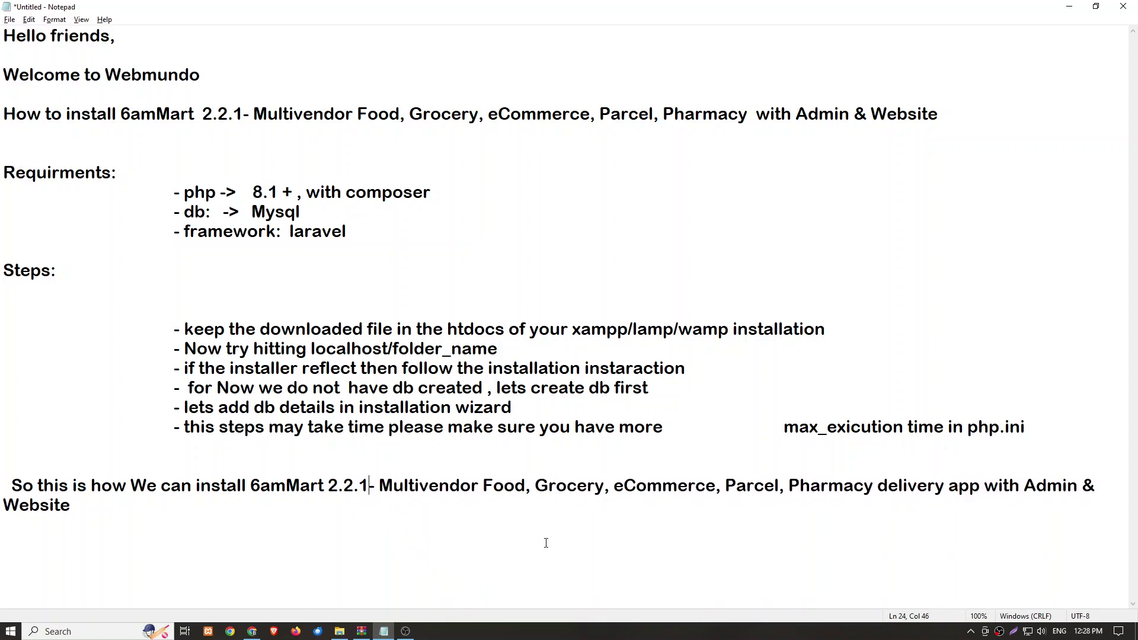
# Append "On localhost" to the closing sentence and add a separate line "If any issue with this plz comment" below it.
pyautogui.write('On localhost')
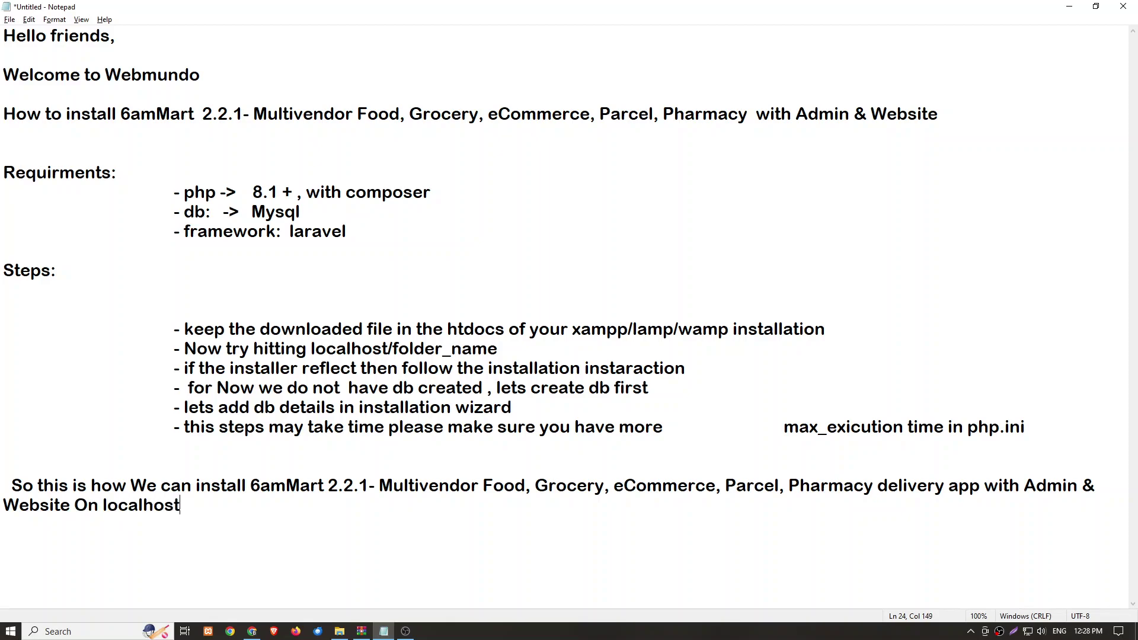
pyautogui.write('Id')
pyautogui.press('BackSpace')
pyautogui.press('BackSpace')
pyautogui.write('f any issuwe')
pyautogui.write('we')
pyautogui.press('BackSpace')
pyautogui.write('e with this ')
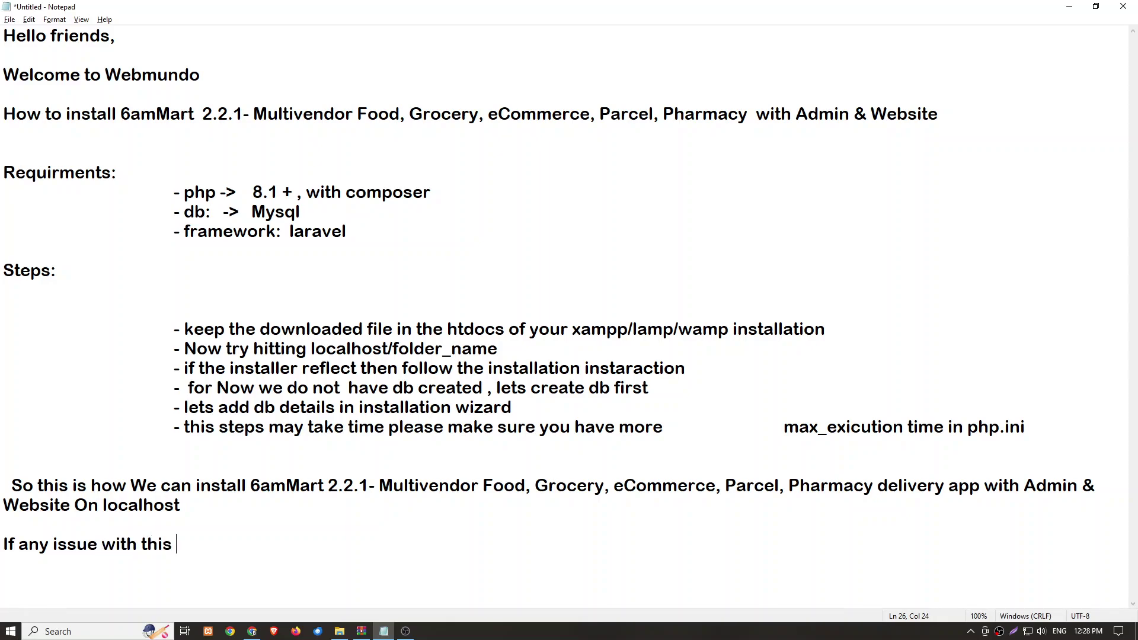
pyautogui.write('plz comment')
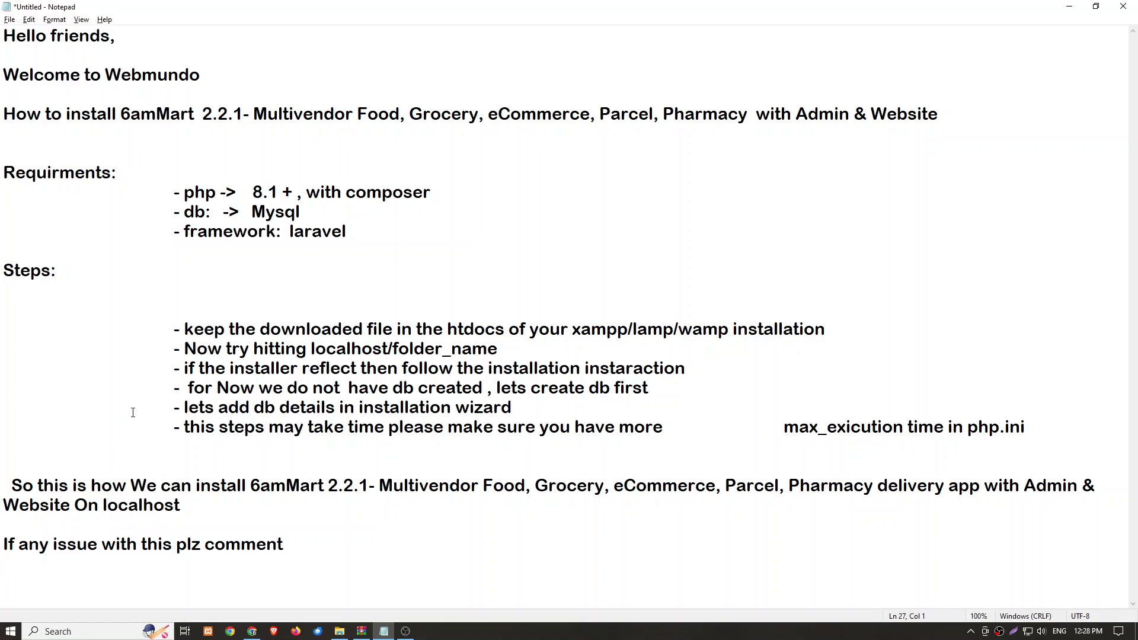
# Zoom the text out to 90% and add the closing lines "do like & Subscribe For More" and "Thanks............".
pyautogui.hotkey('ctrl', '-')
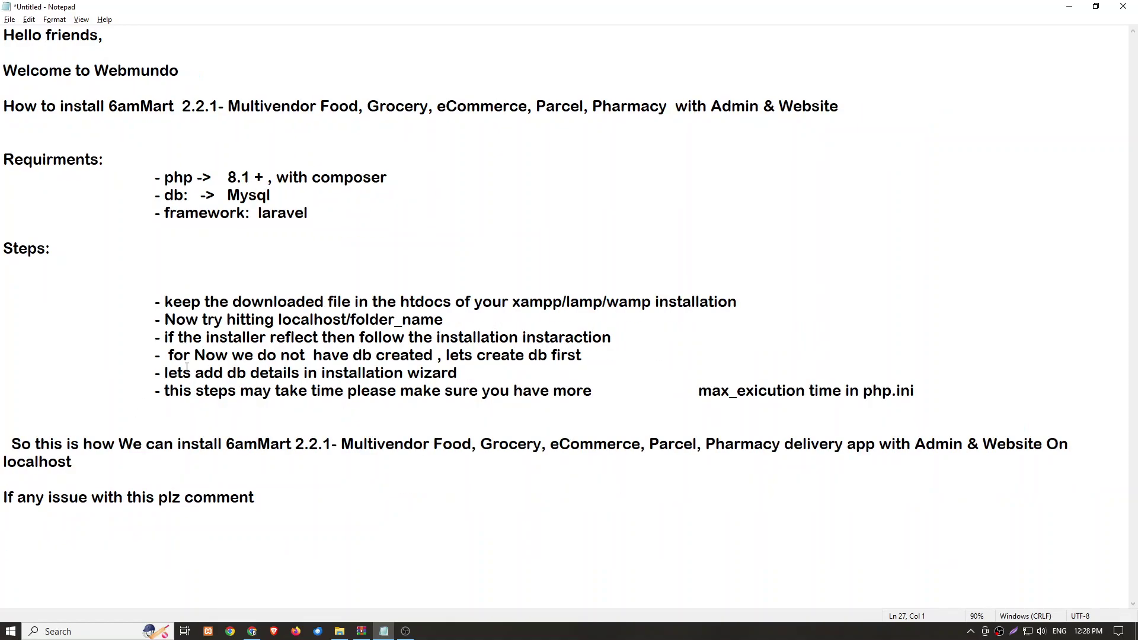
pyautogui.write('do like & Subscribe')
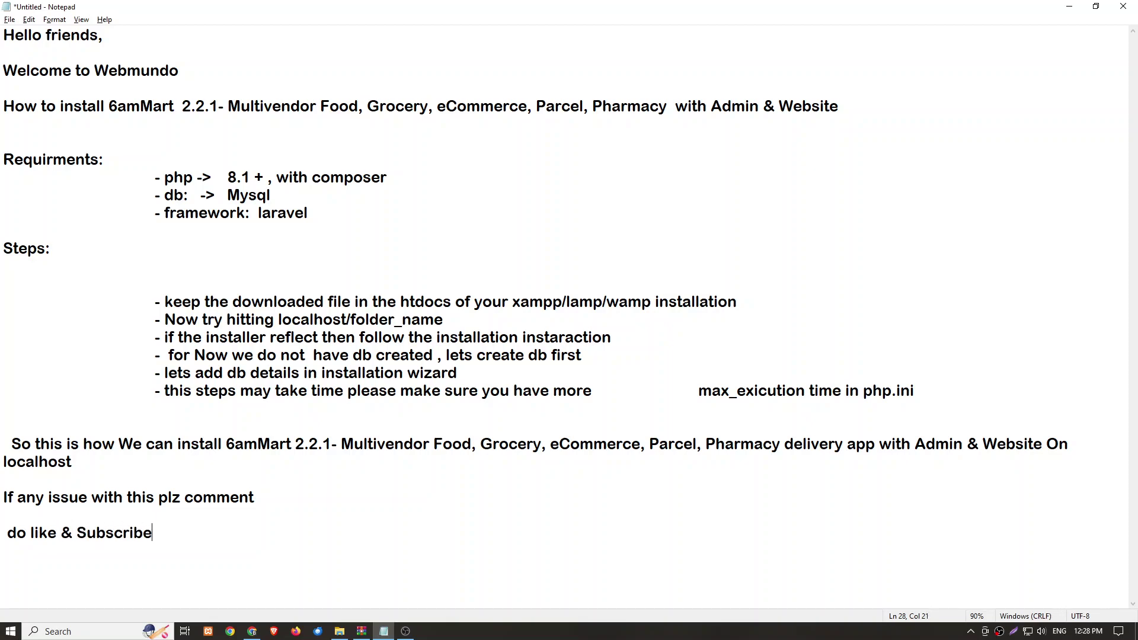
pyautogui.write(' For More  Th')
pyautogui.write('anks............')
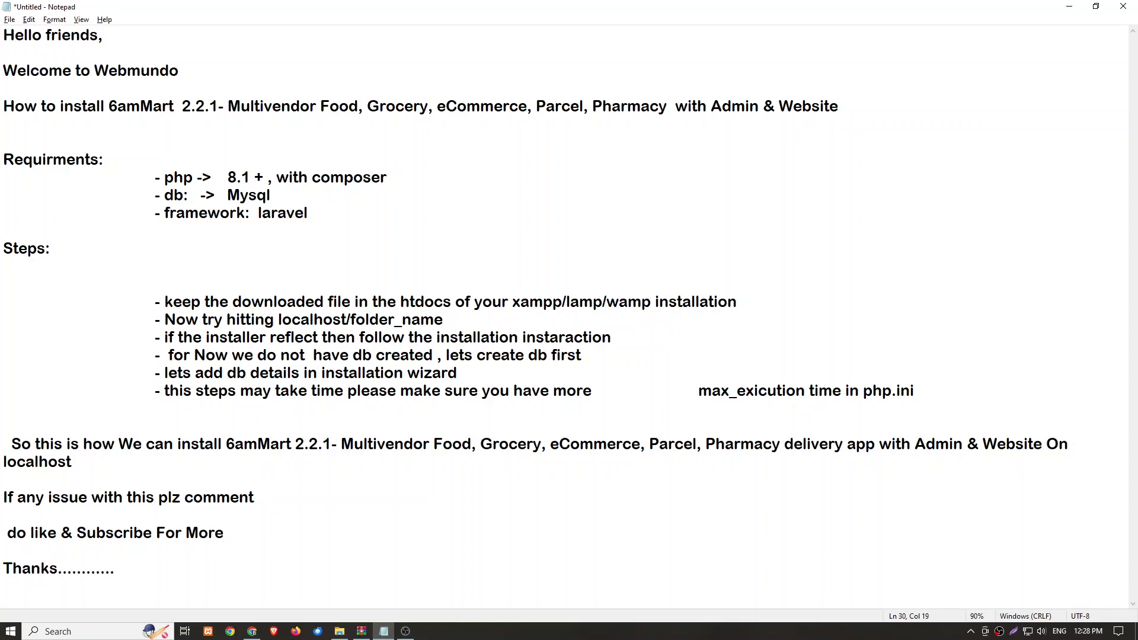
# Switch to the browser, shorten the App Settings URL to localhost/6amrt221/ to load the landing page, and look through its sections.
pyautogui.hotkey('alt', 'Tab')
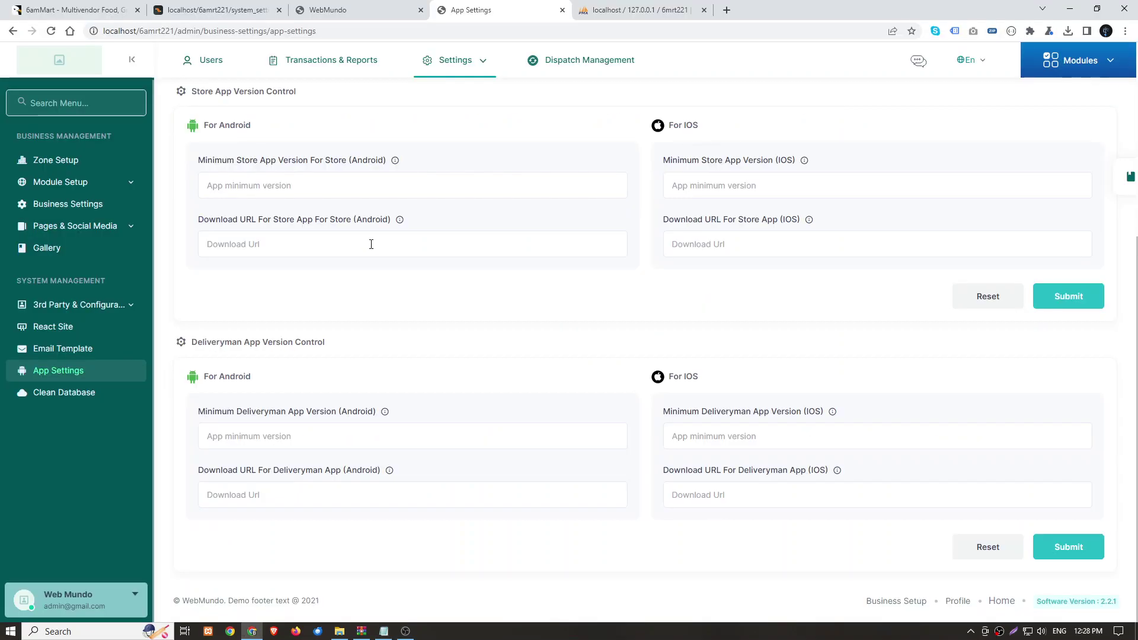
pyautogui.scroll(5, 371, 244)
pyautogui.click(131, 59)
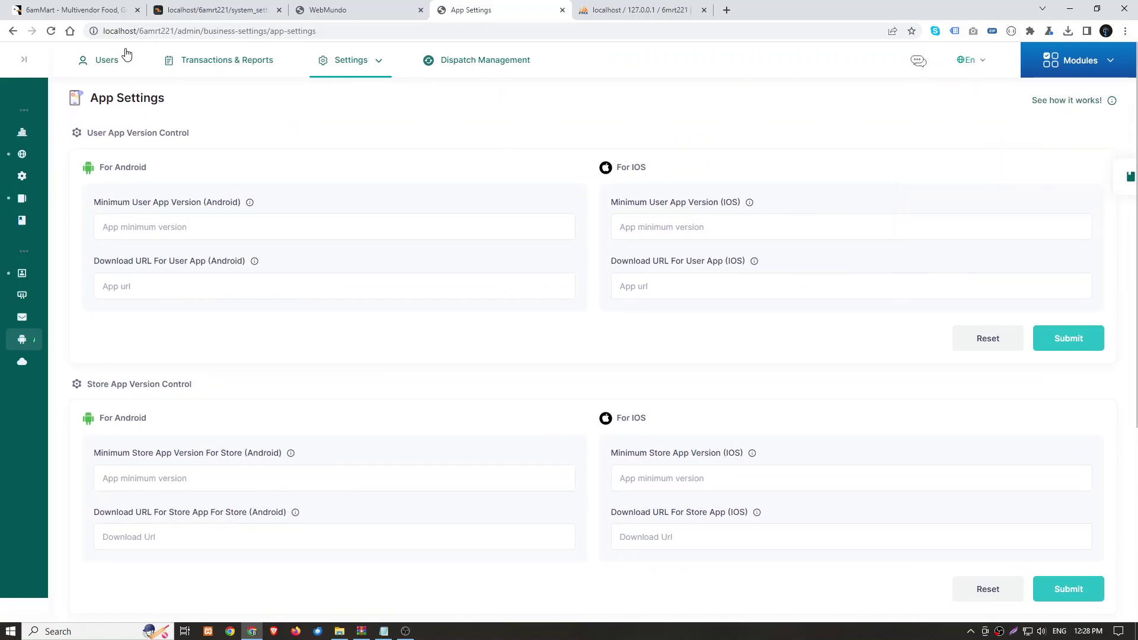
pyautogui.scroll(-5, 235, 234)
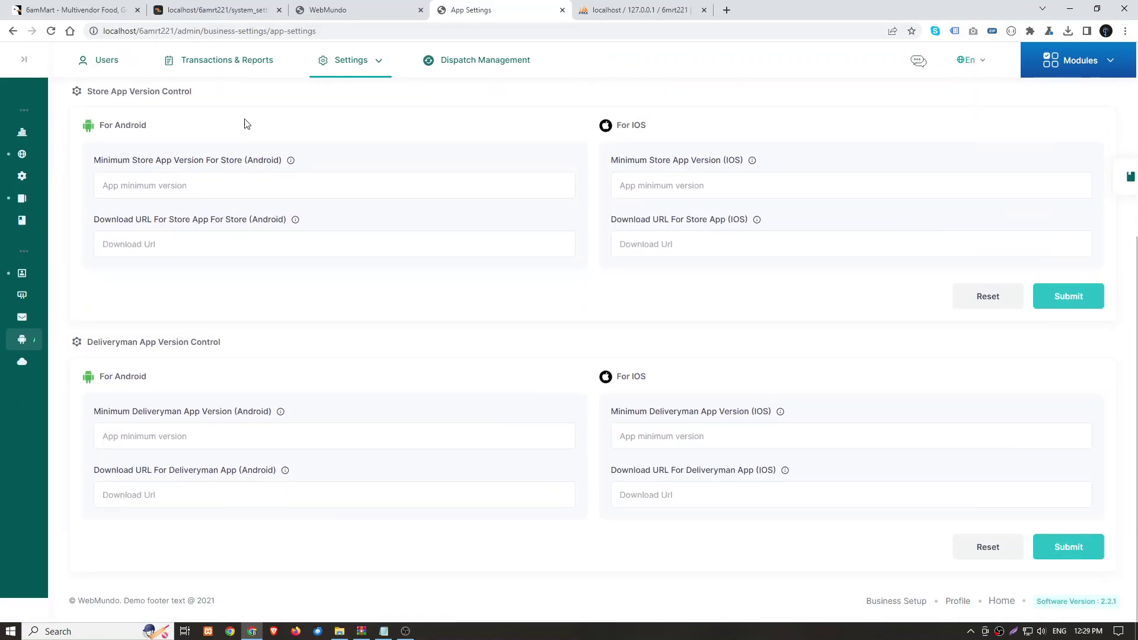
pyautogui.click(177, 31)
pyautogui.moveTo(382, 59)
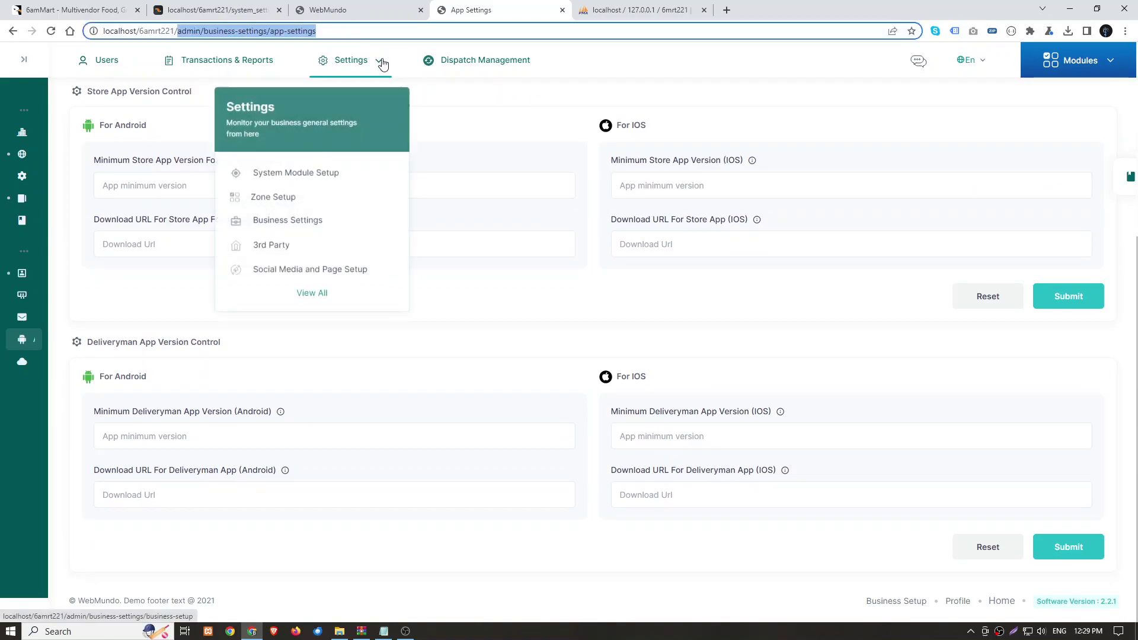
pyautogui.hotkey('shift', 'End')
pyautogui.press('BackSpace')
pyautogui.press('Return')
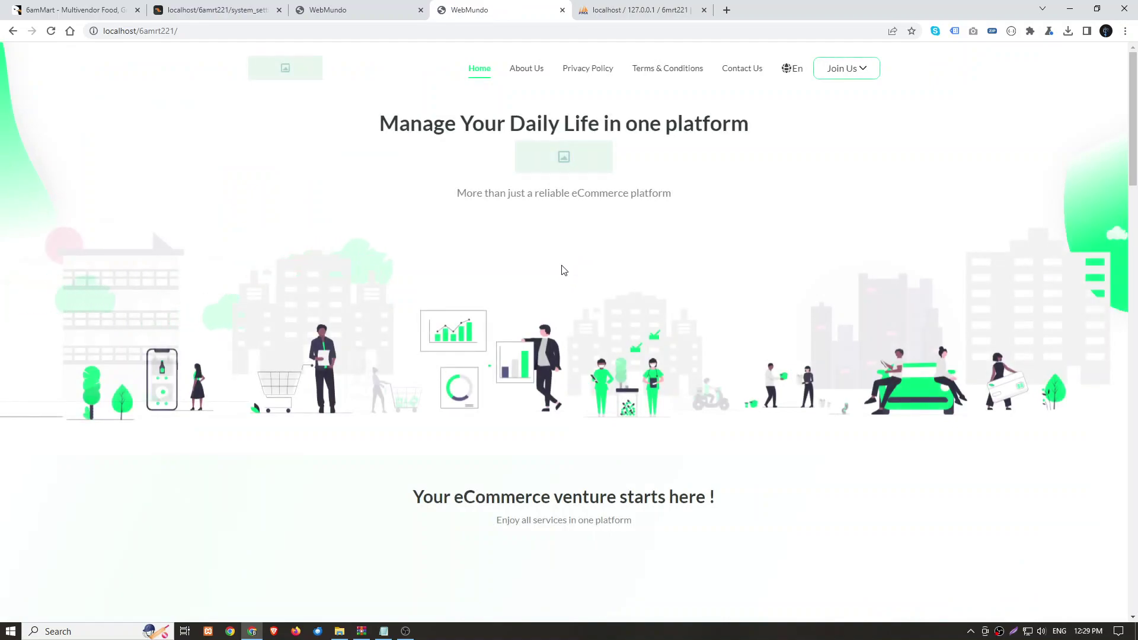
pyautogui.scroll(-5, 563, 270)
pyautogui.scroll(-6, 557, 264)
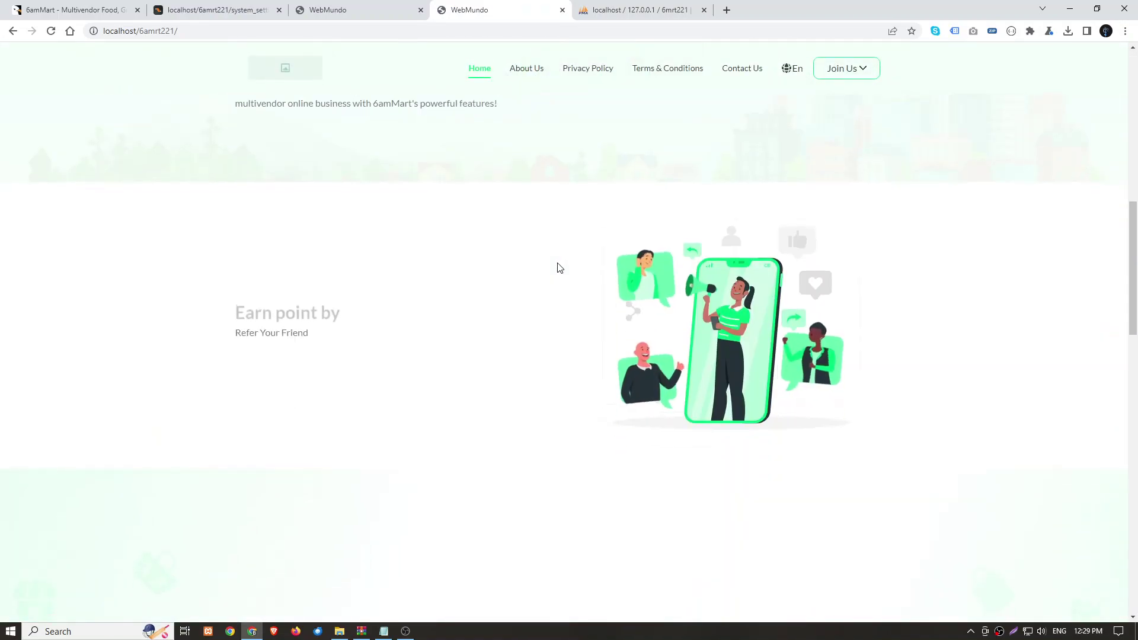
pyautogui.scroll(-4, 851, 52)
# Examine the Store Registration form and the Terms & Conditions page, and return to the landing page.
pyautogui.moveTo(846, 69)
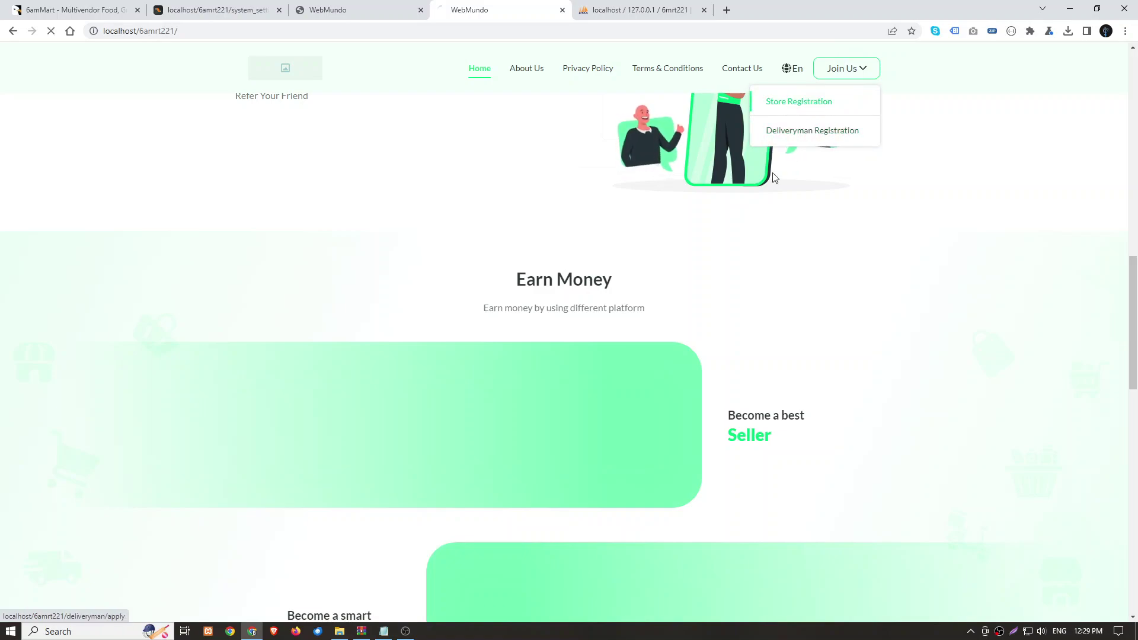
pyautogui.click(799, 101)
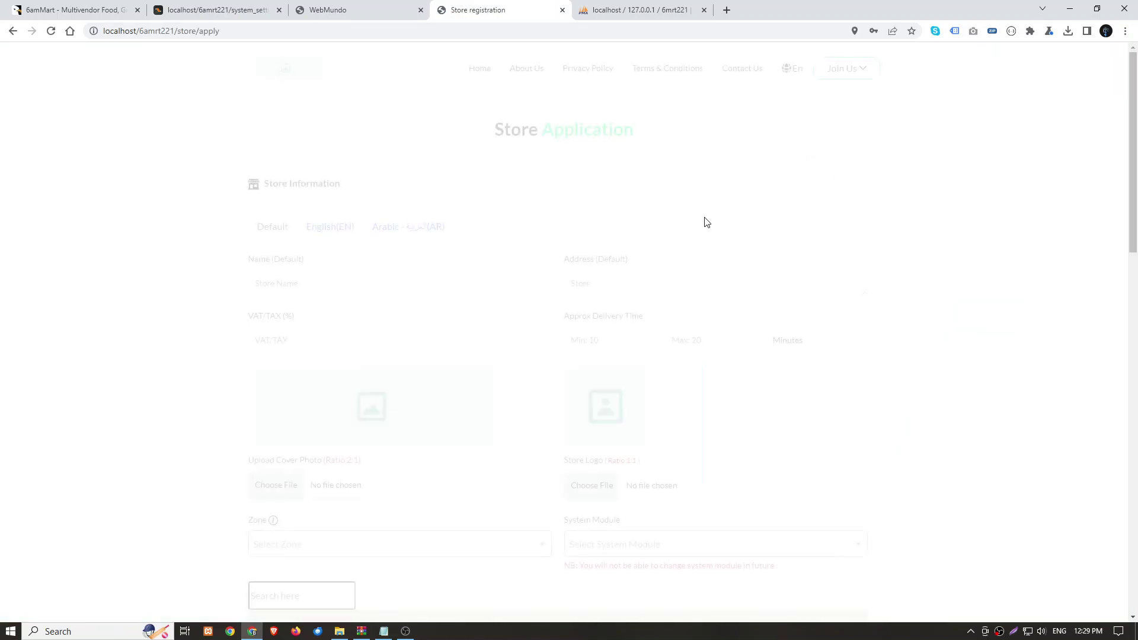
pyautogui.scroll(-1, 690, 293)
pyautogui.scroll(-15, 682, 309)
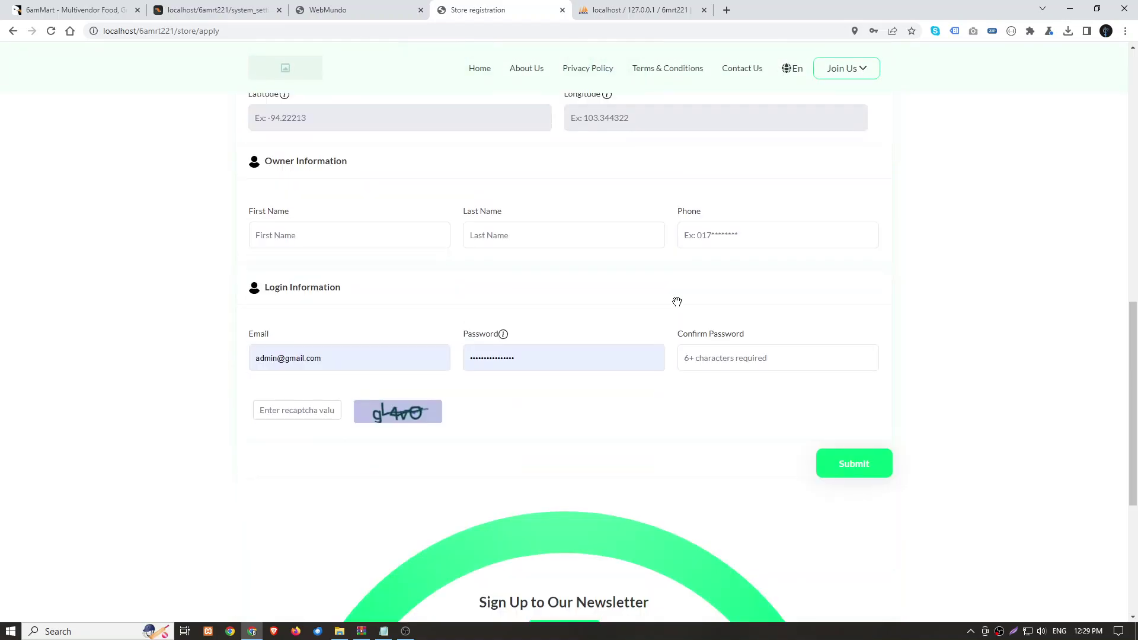
pyautogui.scroll(16, 680, 308)
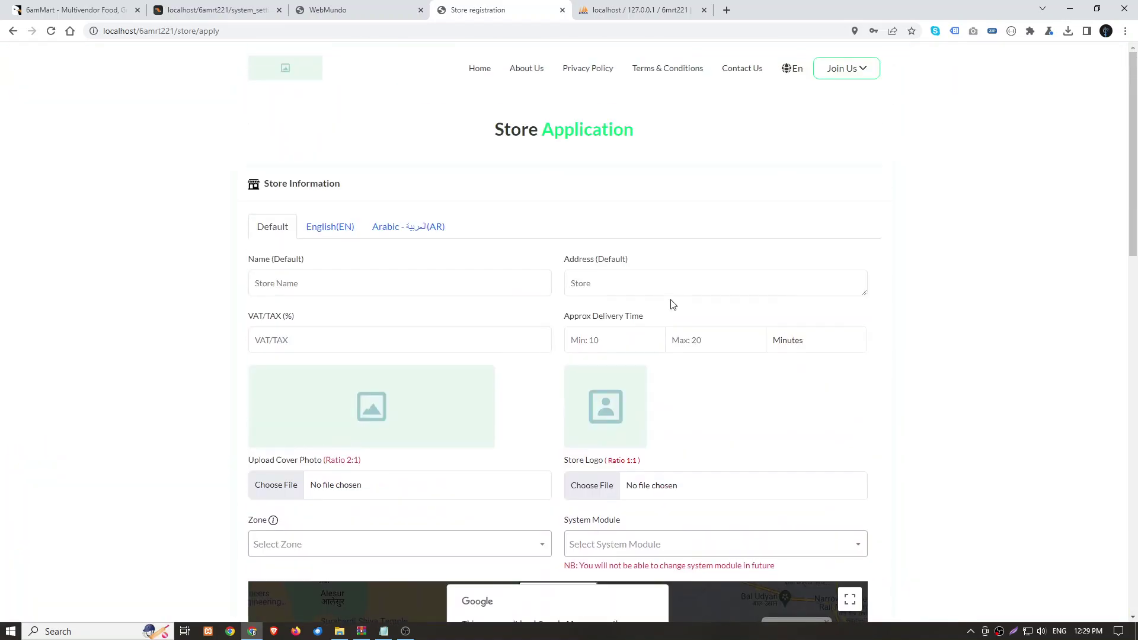
pyautogui.click(679, 70)
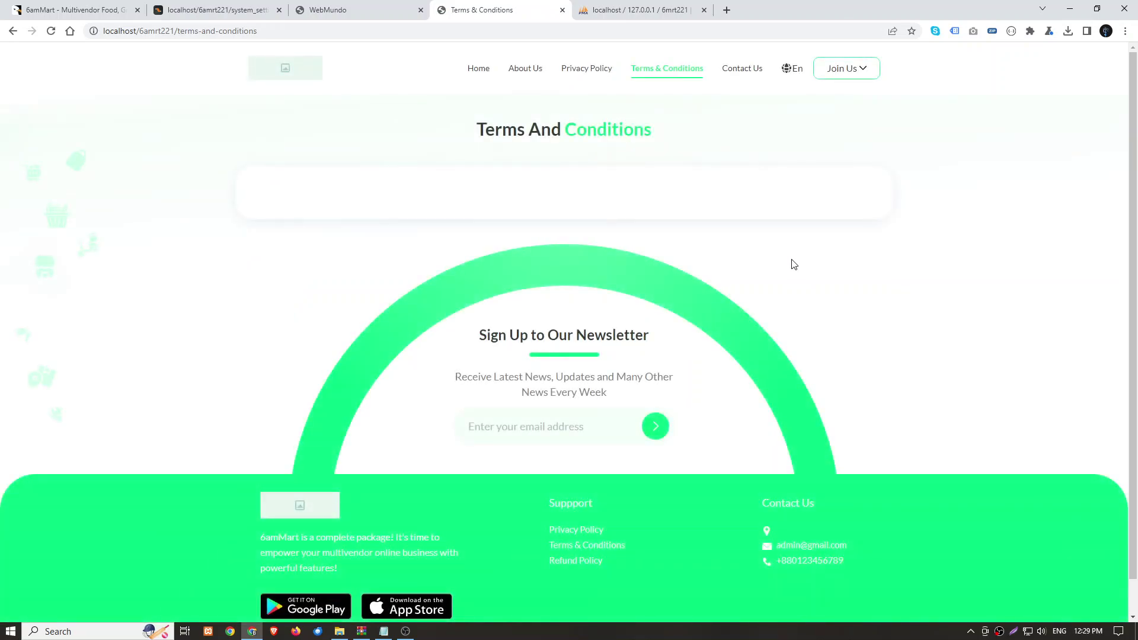
pyautogui.click(285, 70)
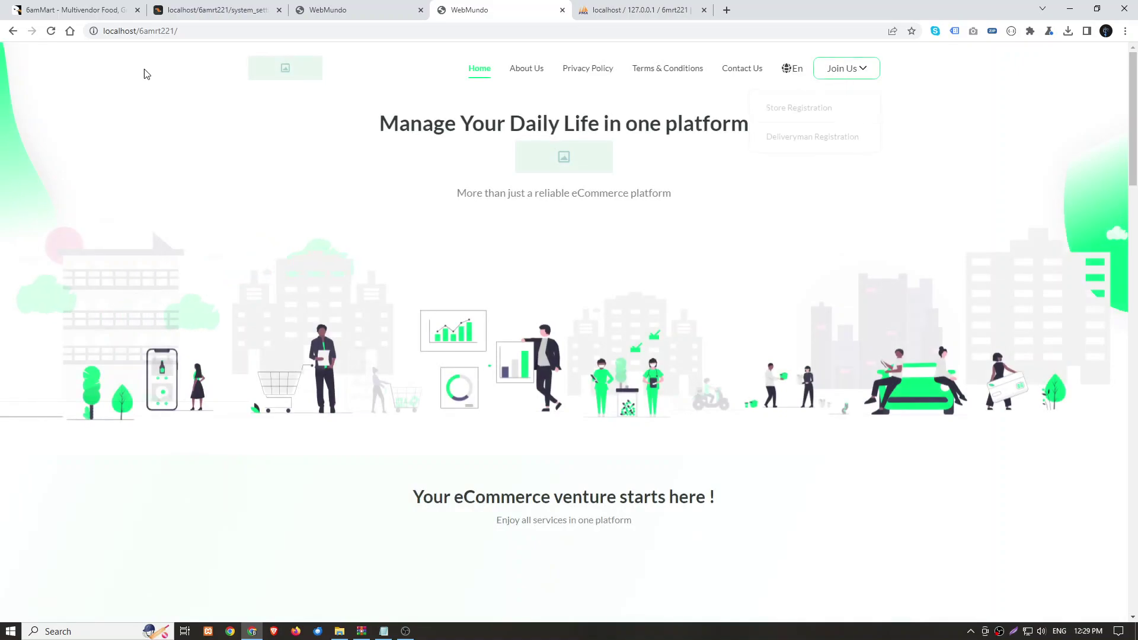
# Go back to the admin App Settings page and open the React Site setup, closing the intro video on each page.
pyautogui.click(12, 32)
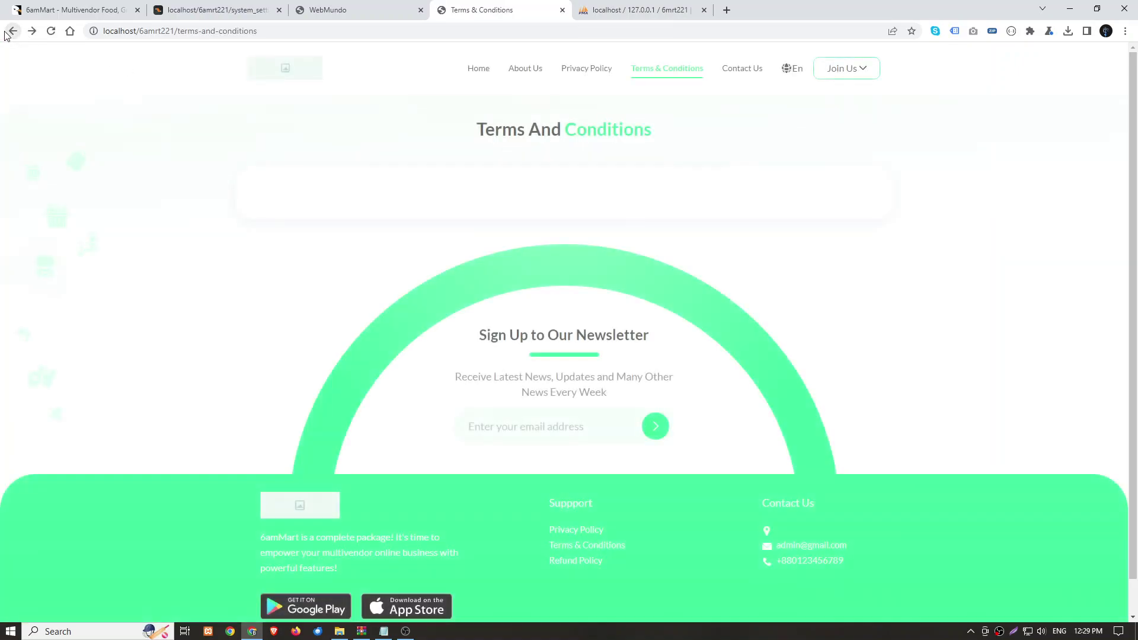
pyautogui.click(9, 33)
pyautogui.click(11, 33)
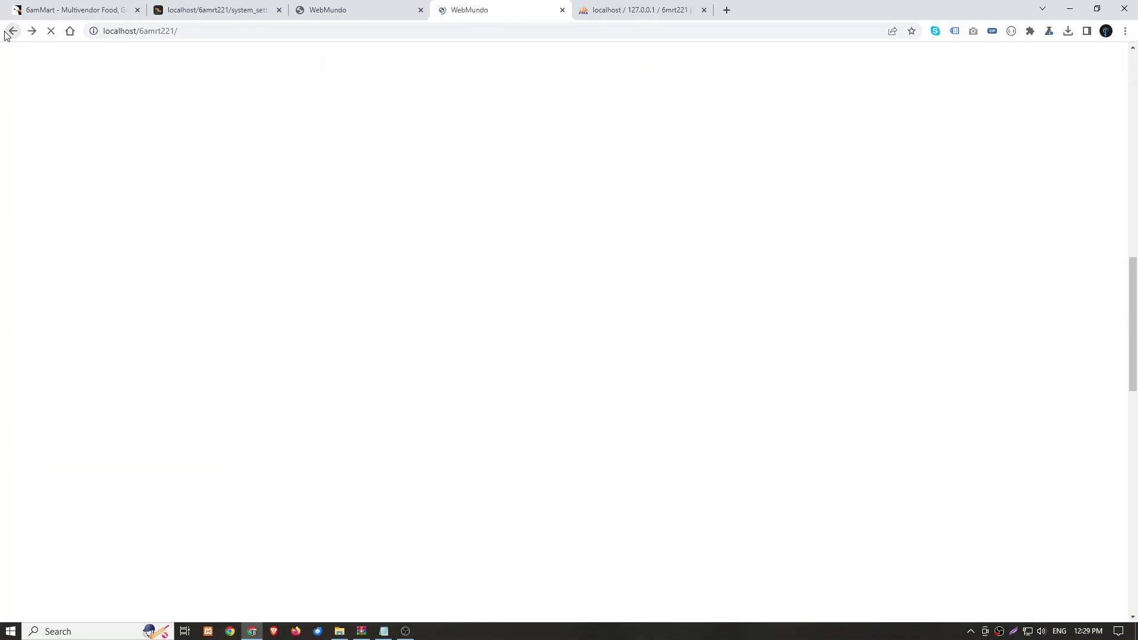
pyautogui.click(9, 36)
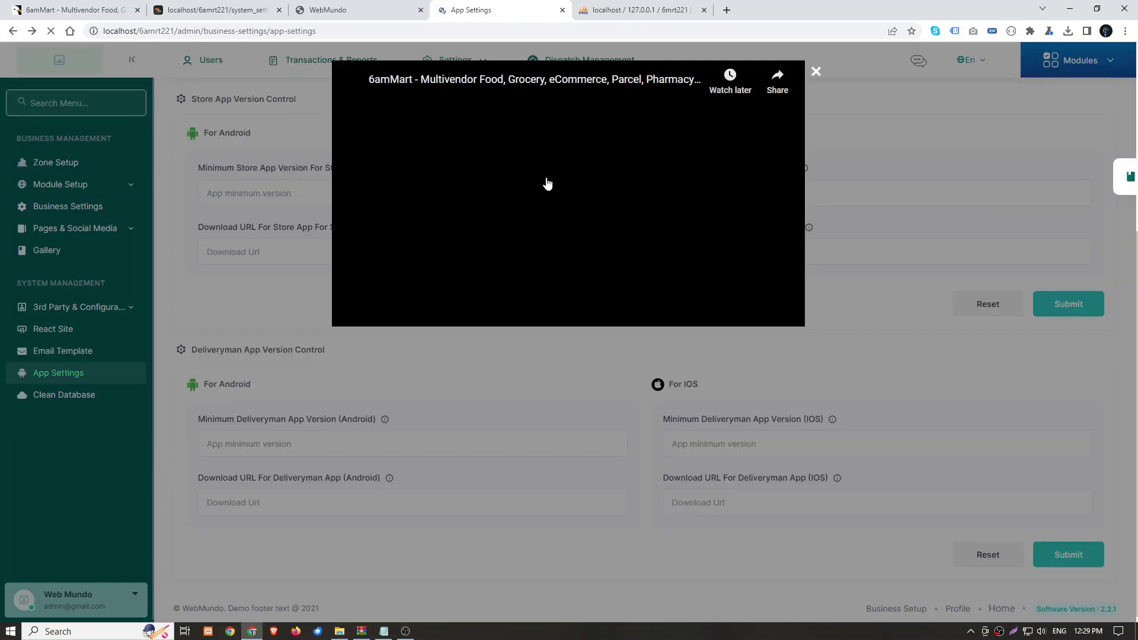
pyautogui.click(816, 72)
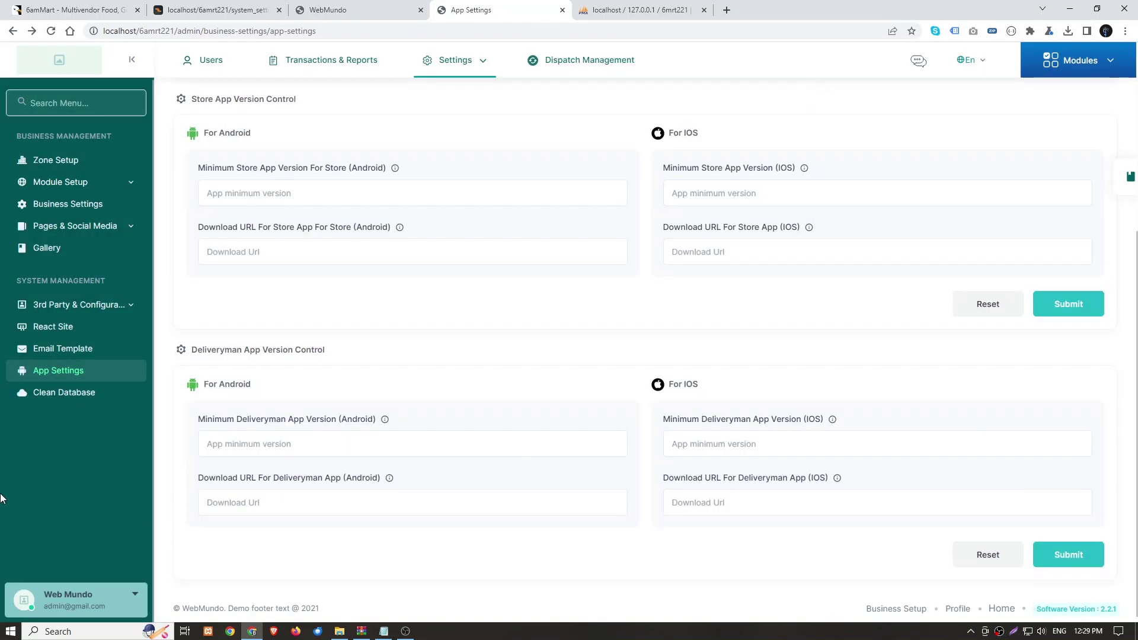
pyautogui.click(53, 328)
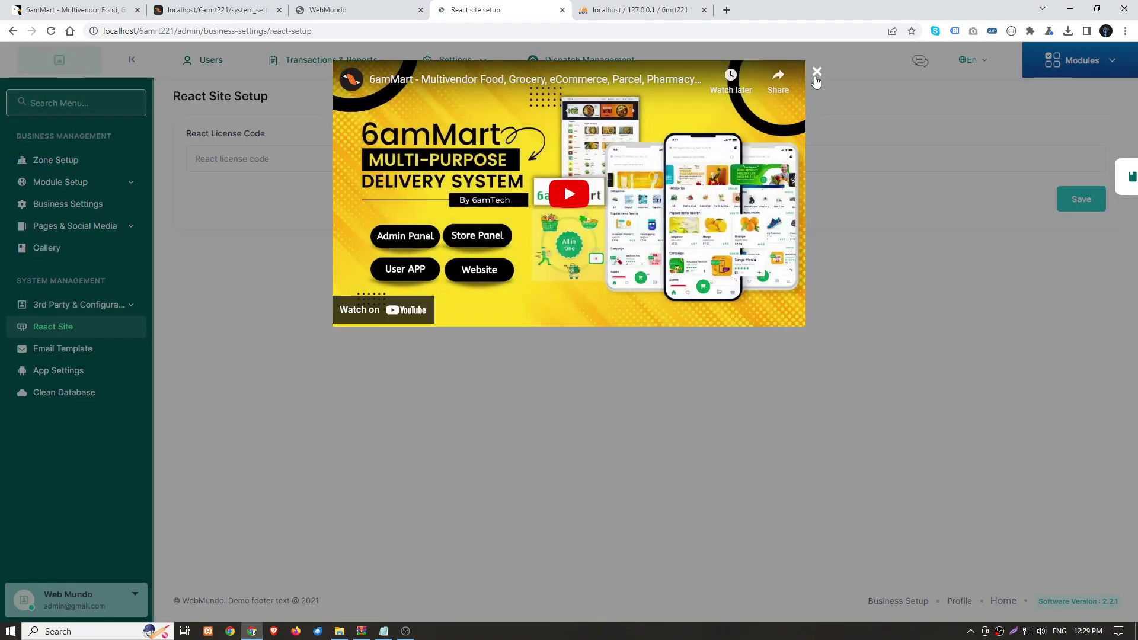
pyautogui.click(817, 72)
# Open Zone Setup and dismiss the intro video and the Google Maps error message.
pyautogui.click(54, 161)
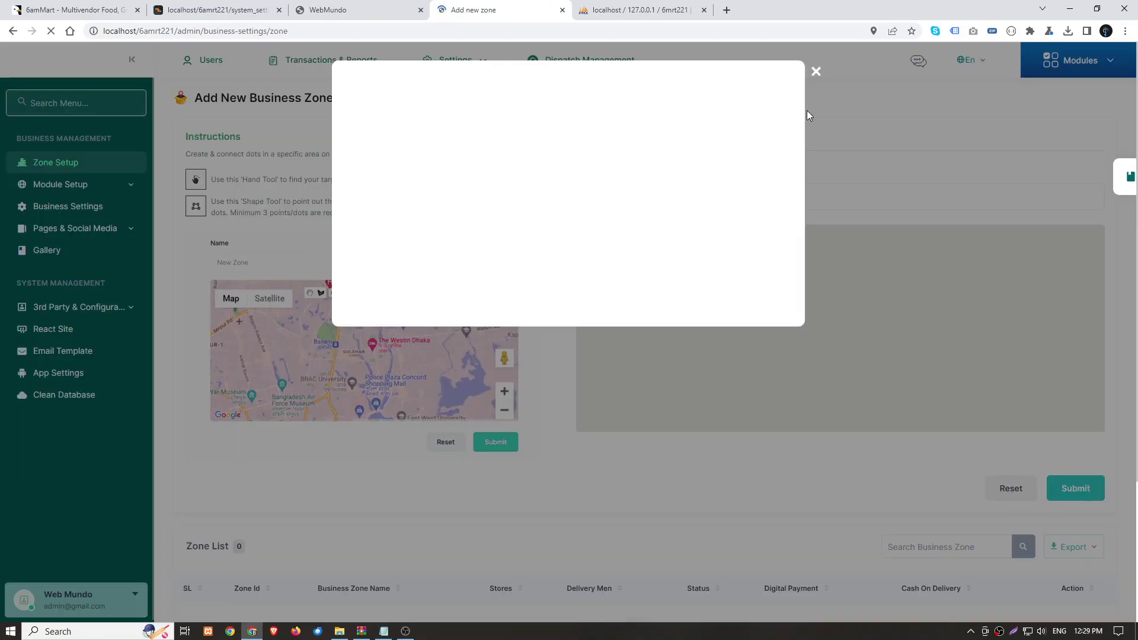
pyautogui.click(817, 71)
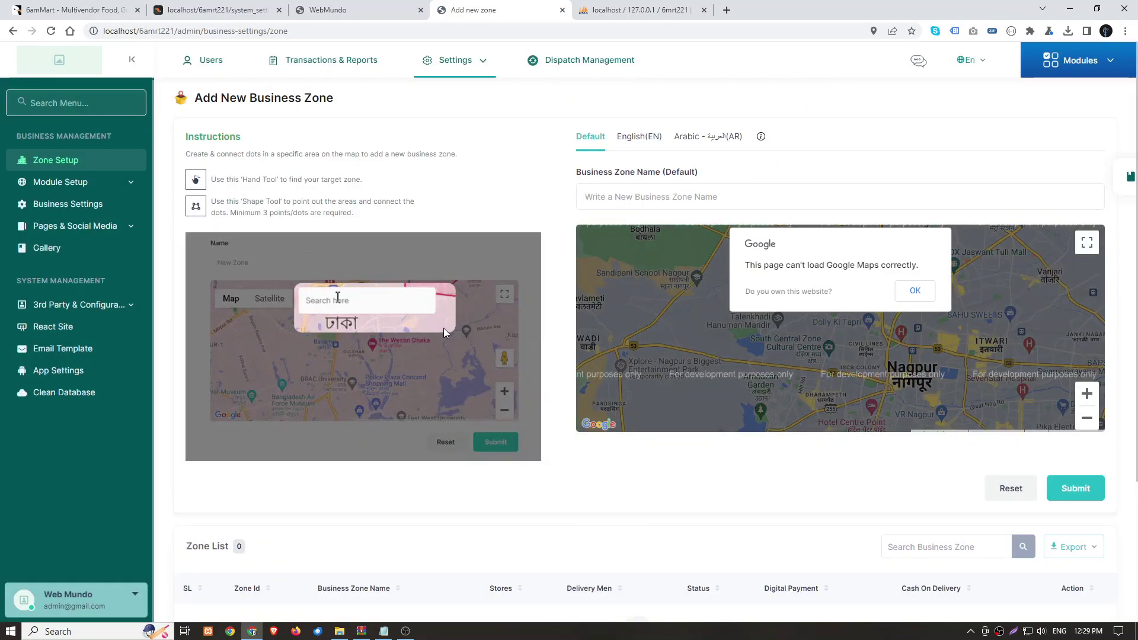
pyautogui.click(915, 291)
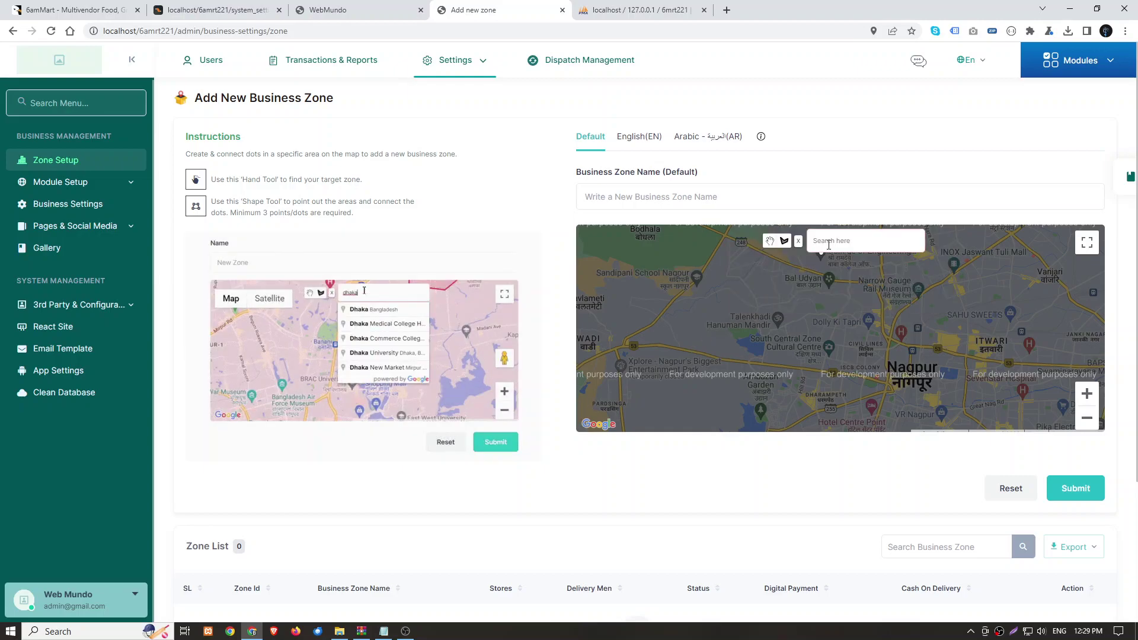
# Outline the business zone on the map as a closed six-point polygon around the Nagpur label.
pyautogui.click(802, 299)
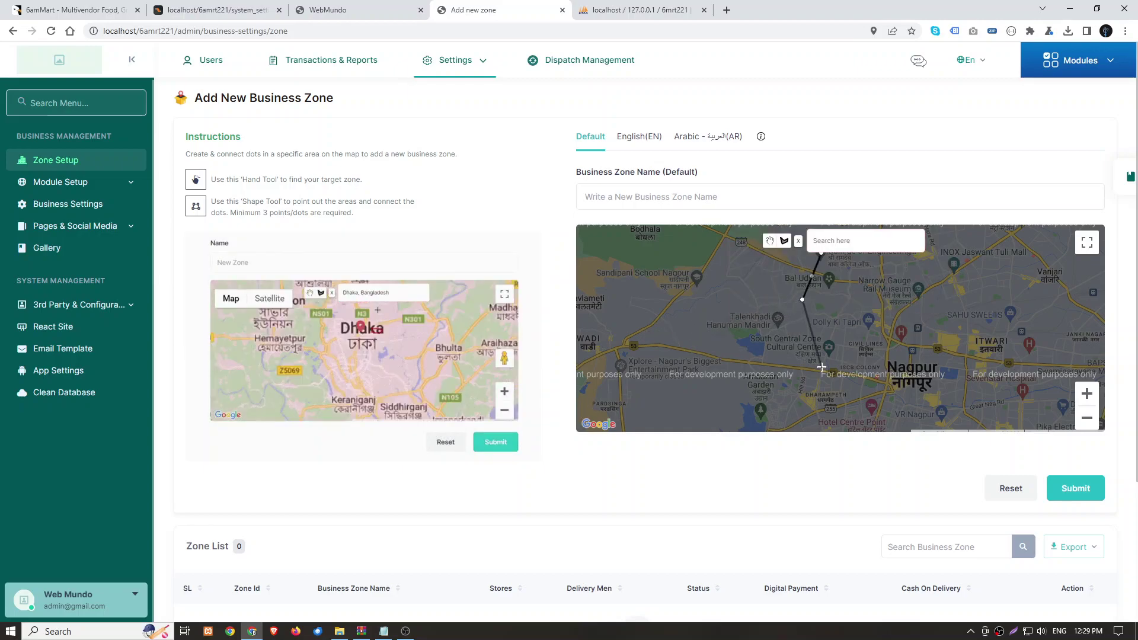
pyautogui.click(780, 384)
pyautogui.click(926, 416)
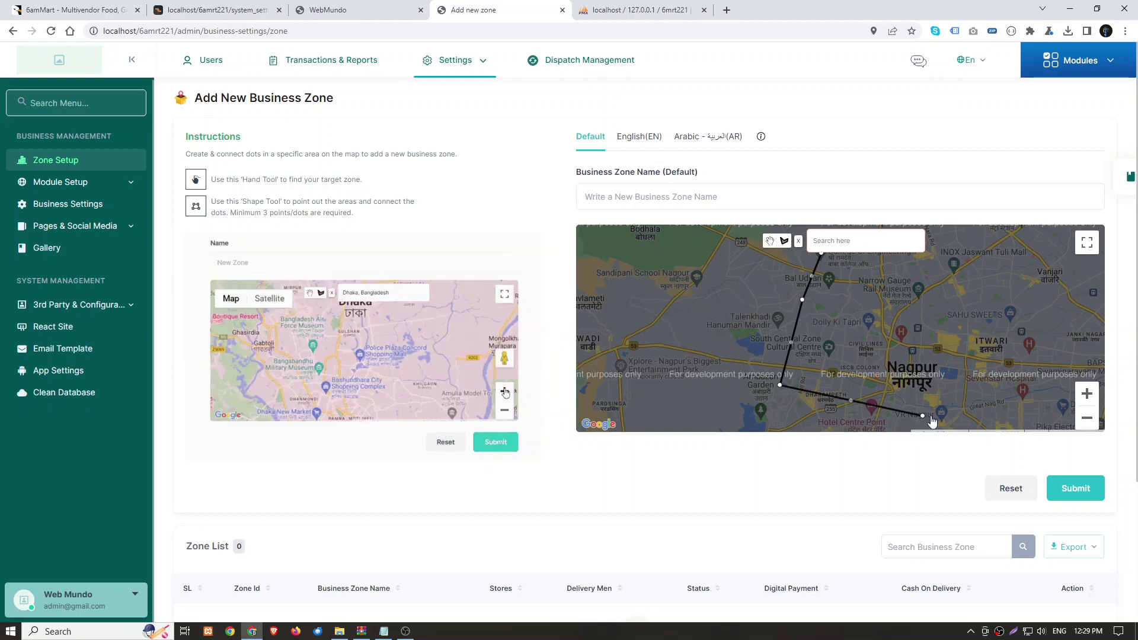
pyautogui.click(1003, 351)
pyautogui.click(942, 271)
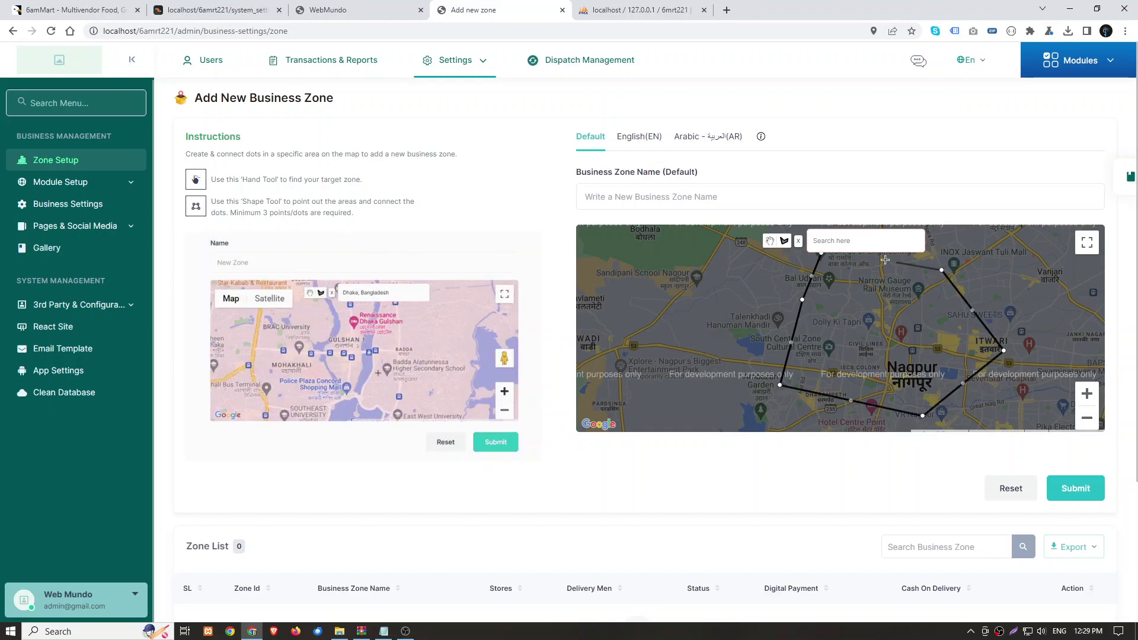
pyautogui.click(820, 254)
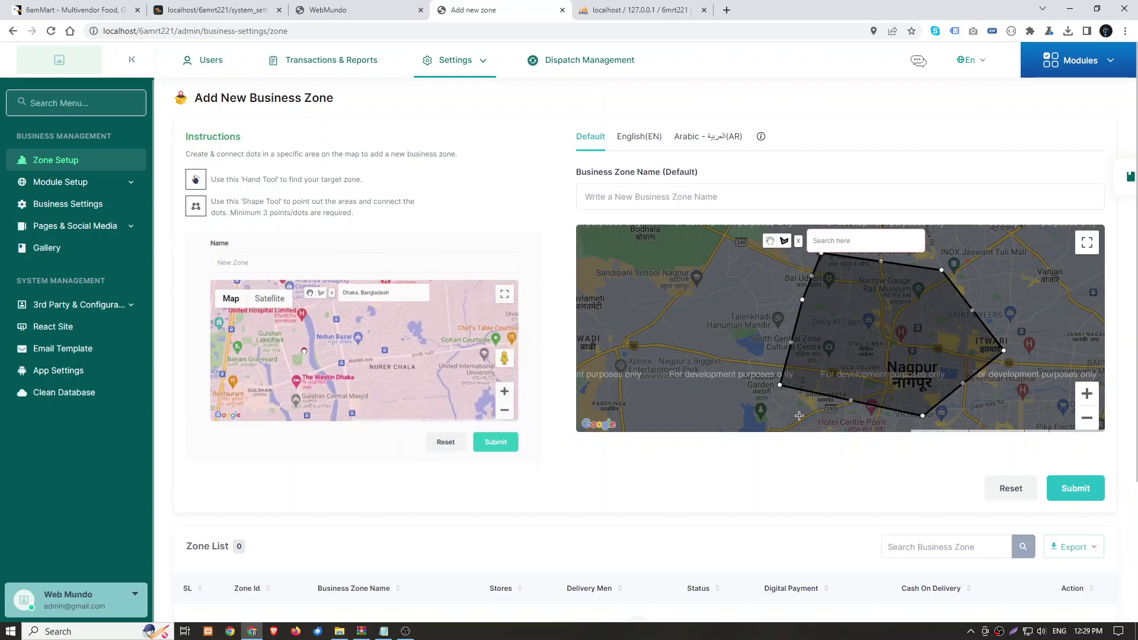
# Name the new business zone "test" and submit it.
pyautogui.click(656, 197)
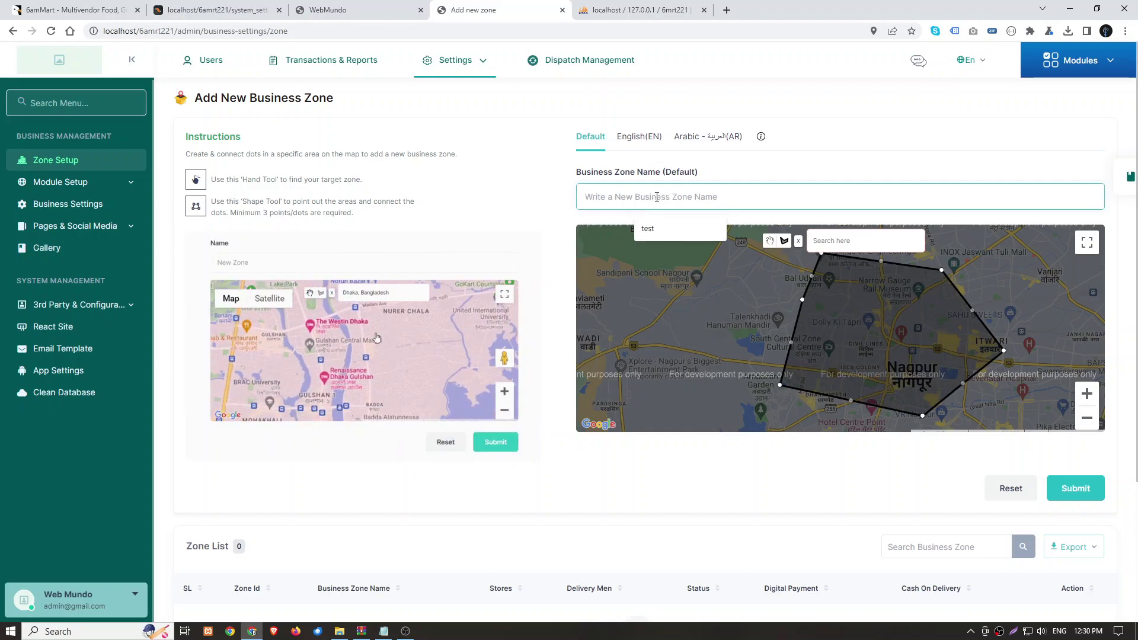
pyautogui.click(647, 228)
pyautogui.click(1092, 490)
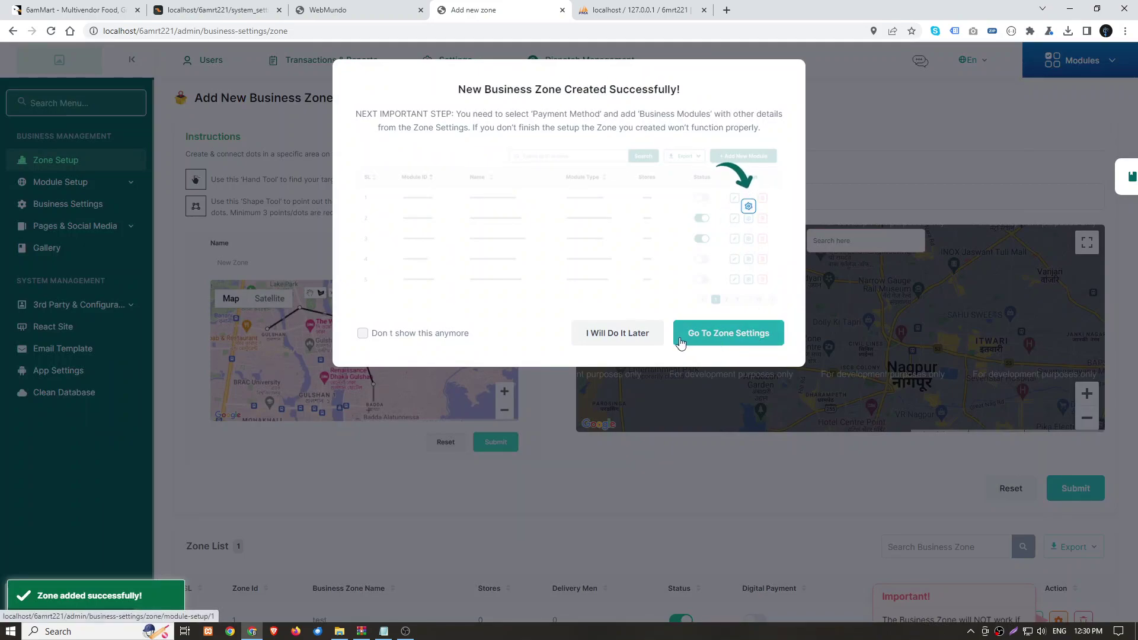
# Open the new zone's settings, tick Cash on delivery and Digital payment, check the business module choices, and reload the page without updating.
pyautogui.click(706, 336)
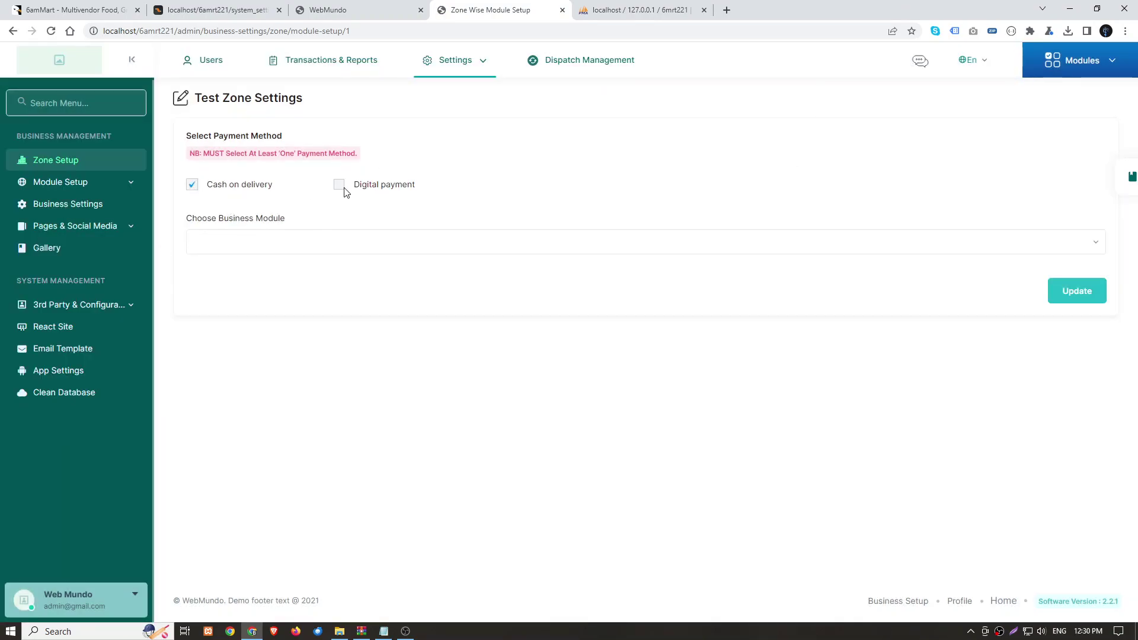
pyautogui.click(326, 241)
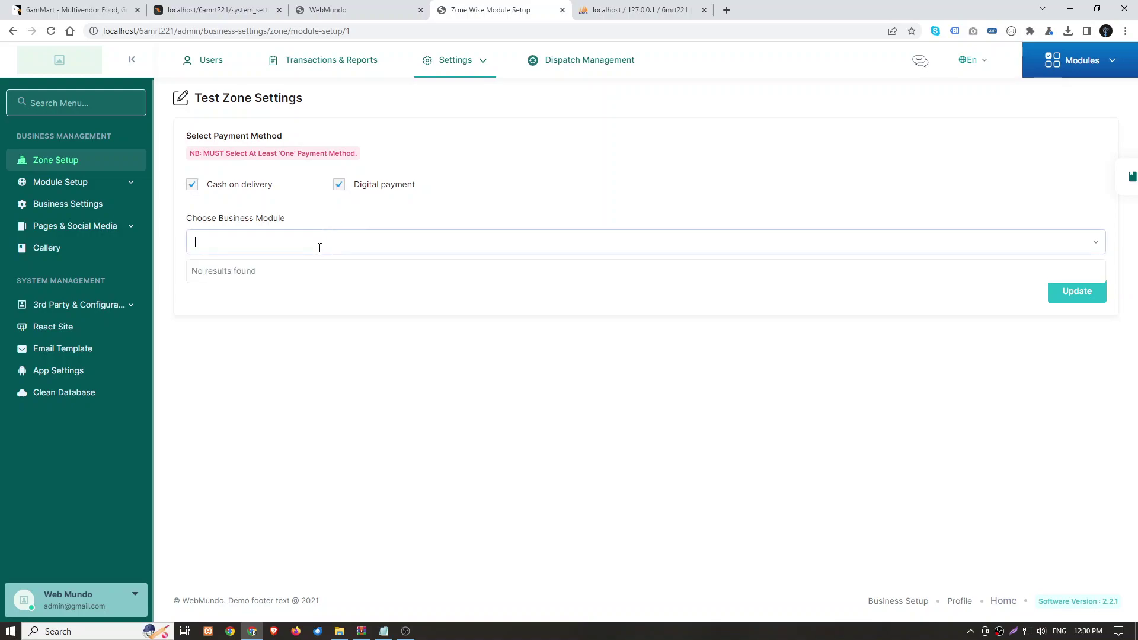
pyautogui.click(51, 30)
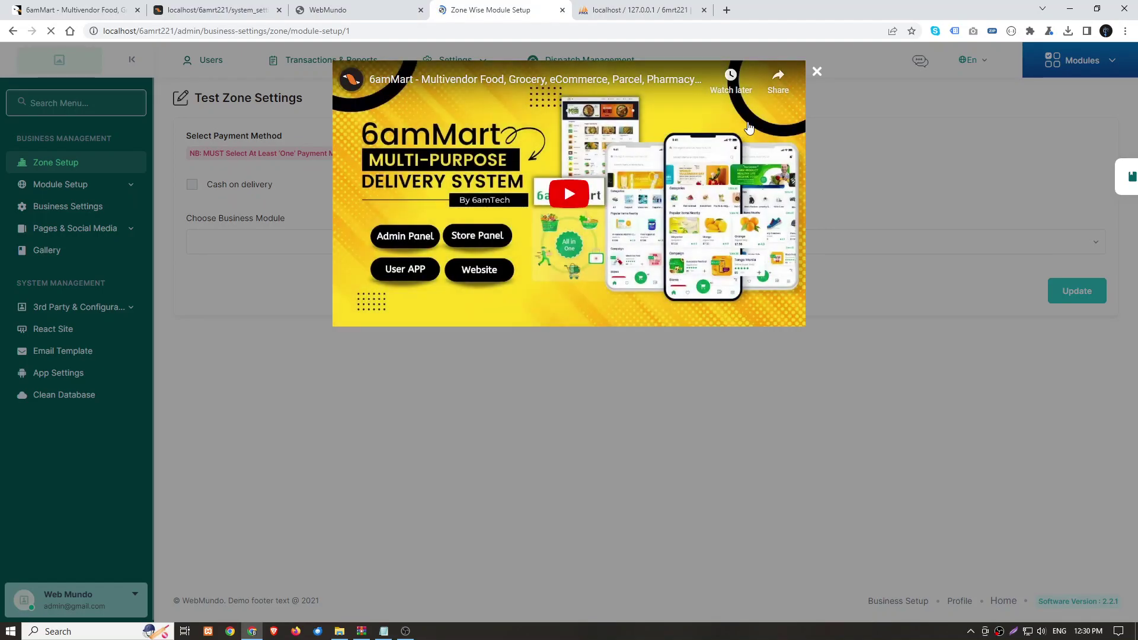
pyautogui.click(817, 72)
# Open the business module list in the admin panel and close the intro video.
pyautogui.click(1104, 63)
pyautogui.click(987, 263)
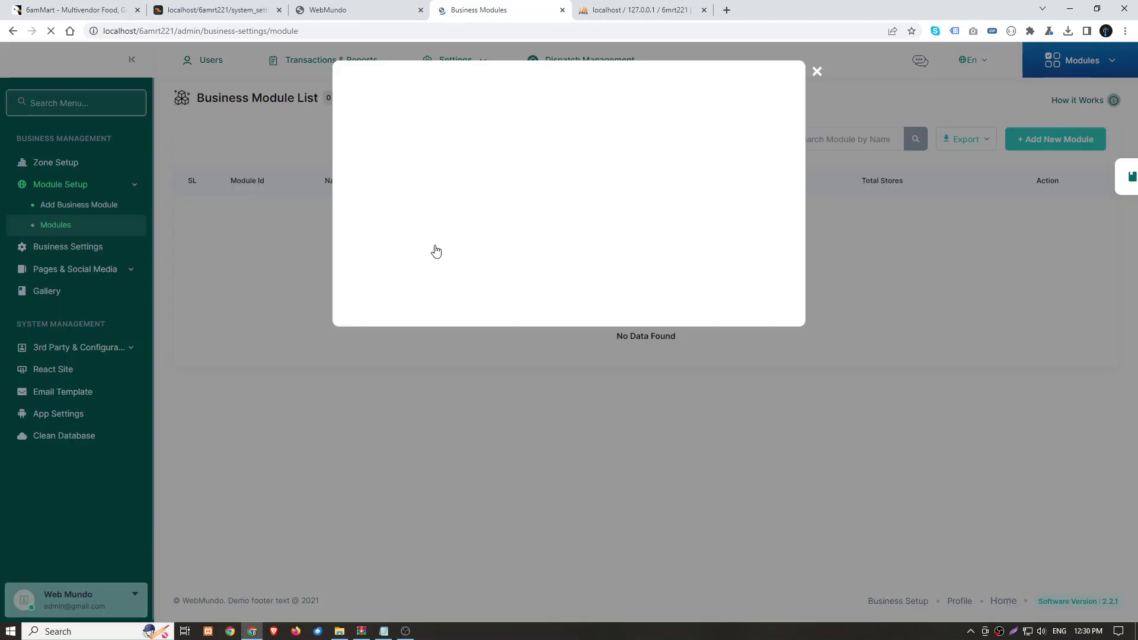
pyautogui.click(816, 71)
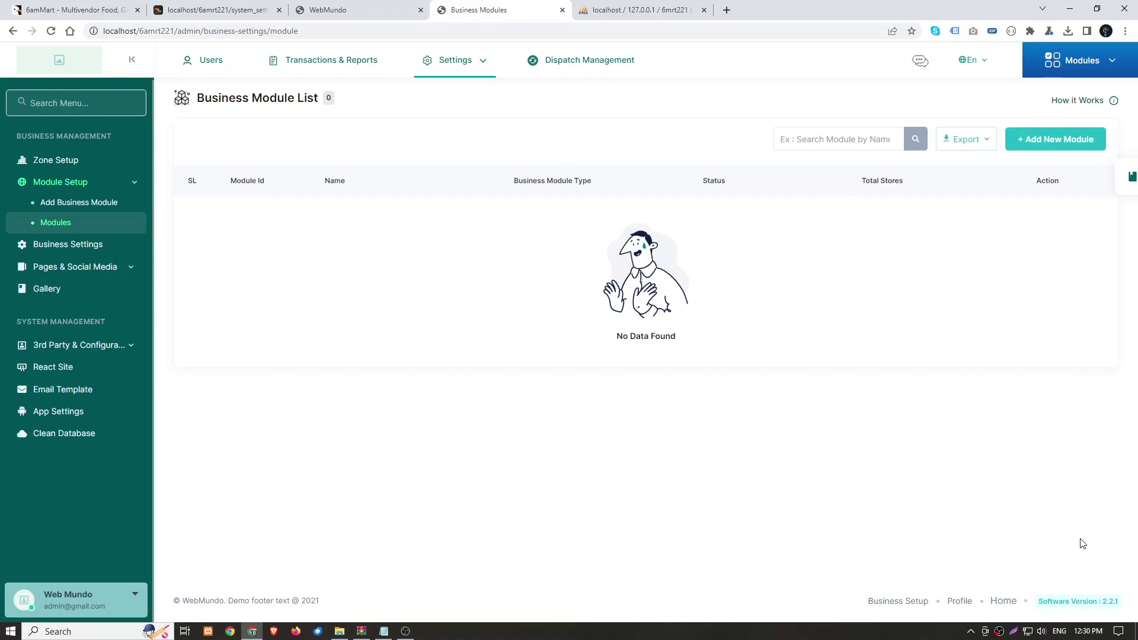
pyautogui.rightClick(1000, 631)
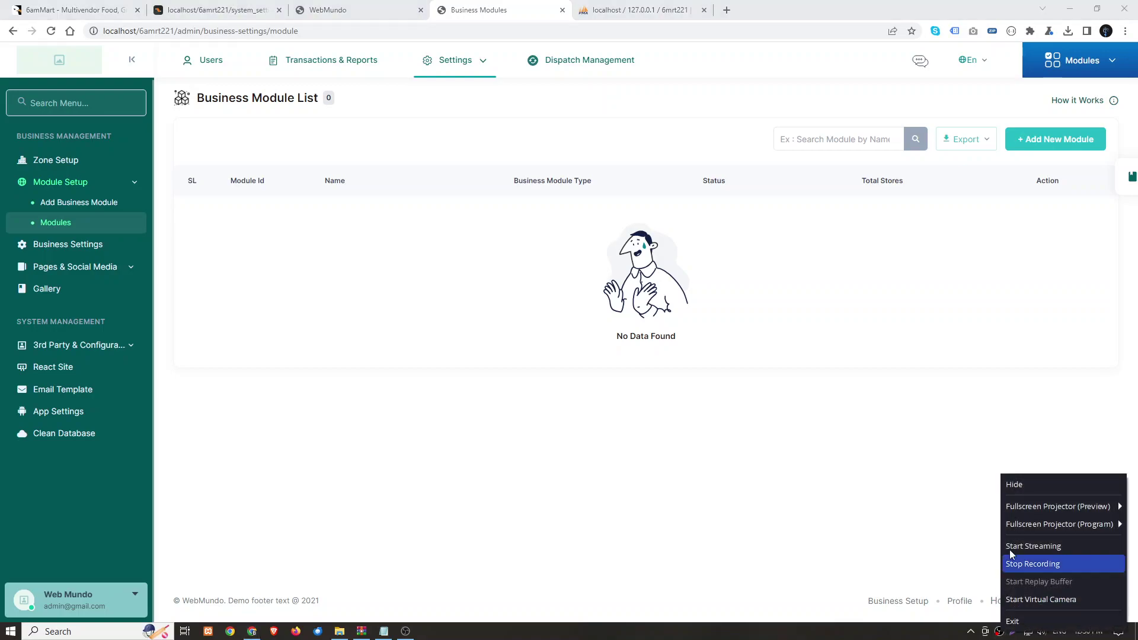